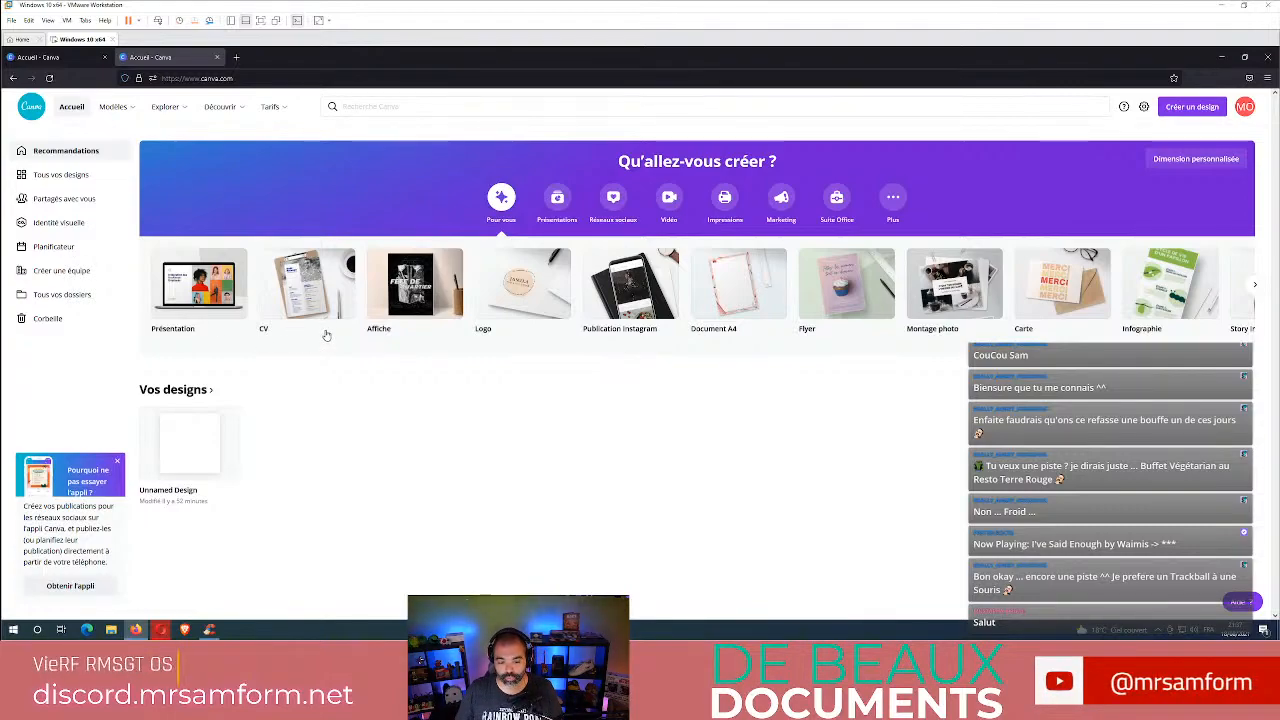
- Create a new A4 CV design and look through the suggested CV template categories
{"action": "left_click", "coordinate": [288, 290]}
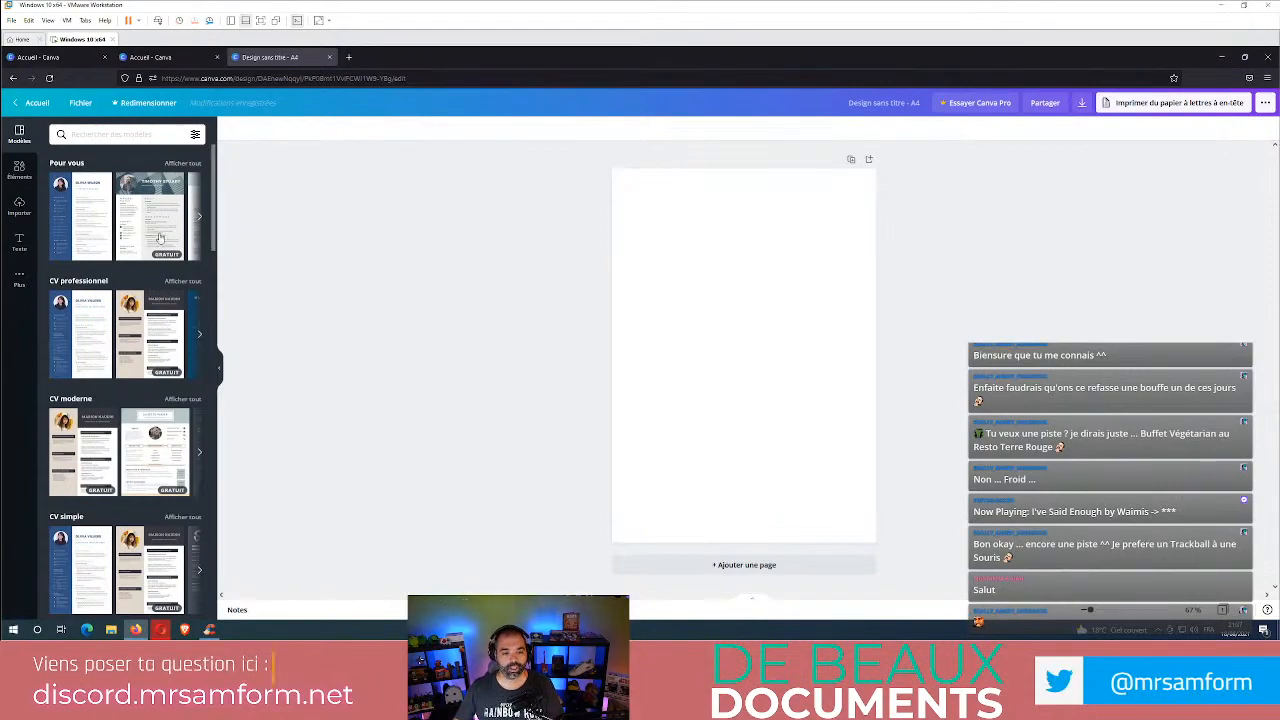
{"action": "scroll", "coordinate": [119, 224], "scroll_direction": "down", "scroll_amount": 1}
{"action": "scroll", "coordinate": [115, 224], "scroll_direction": "down", "scroll_amount": 3}
{"action": "scroll", "coordinate": [106, 225], "scroll_direction": "up", "scroll_amount": 4}
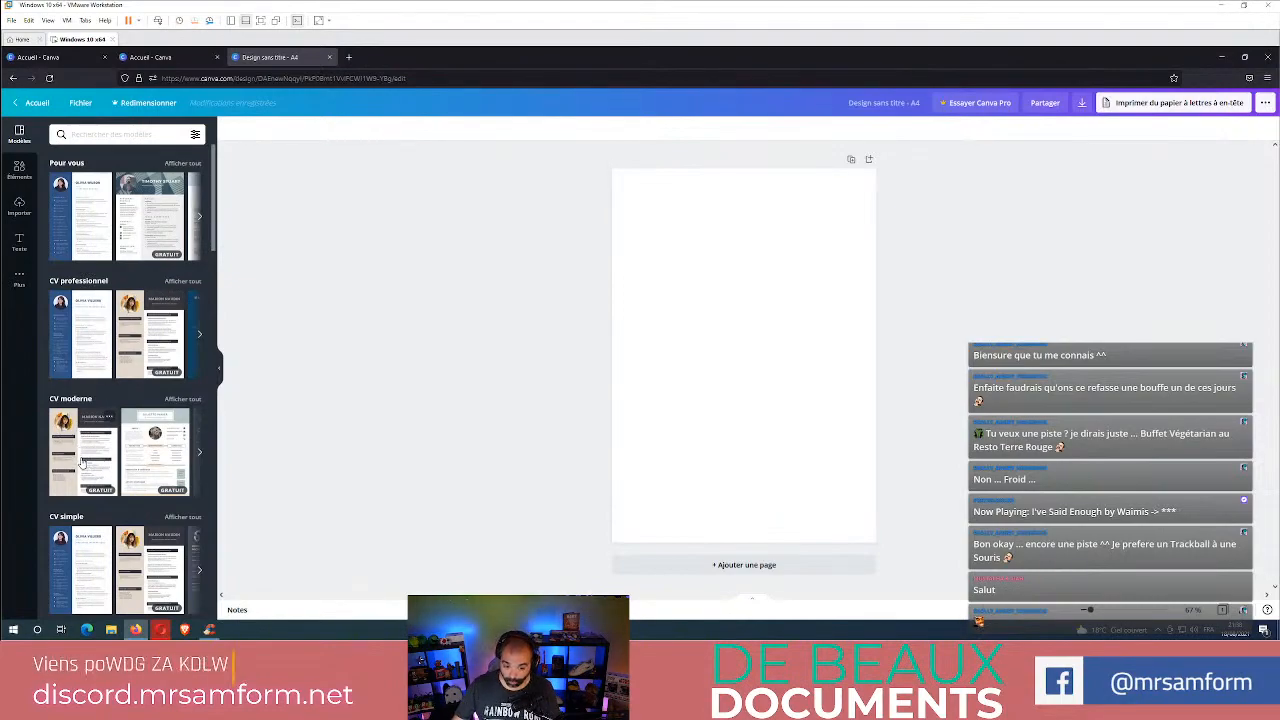
{"action": "scroll", "coordinate": [104, 491], "scroll_direction": "down", "scroll_amount": 2}
{"action": "scroll", "coordinate": [104, 491], "scroll_direction": "down", "scroll_amount": 2}
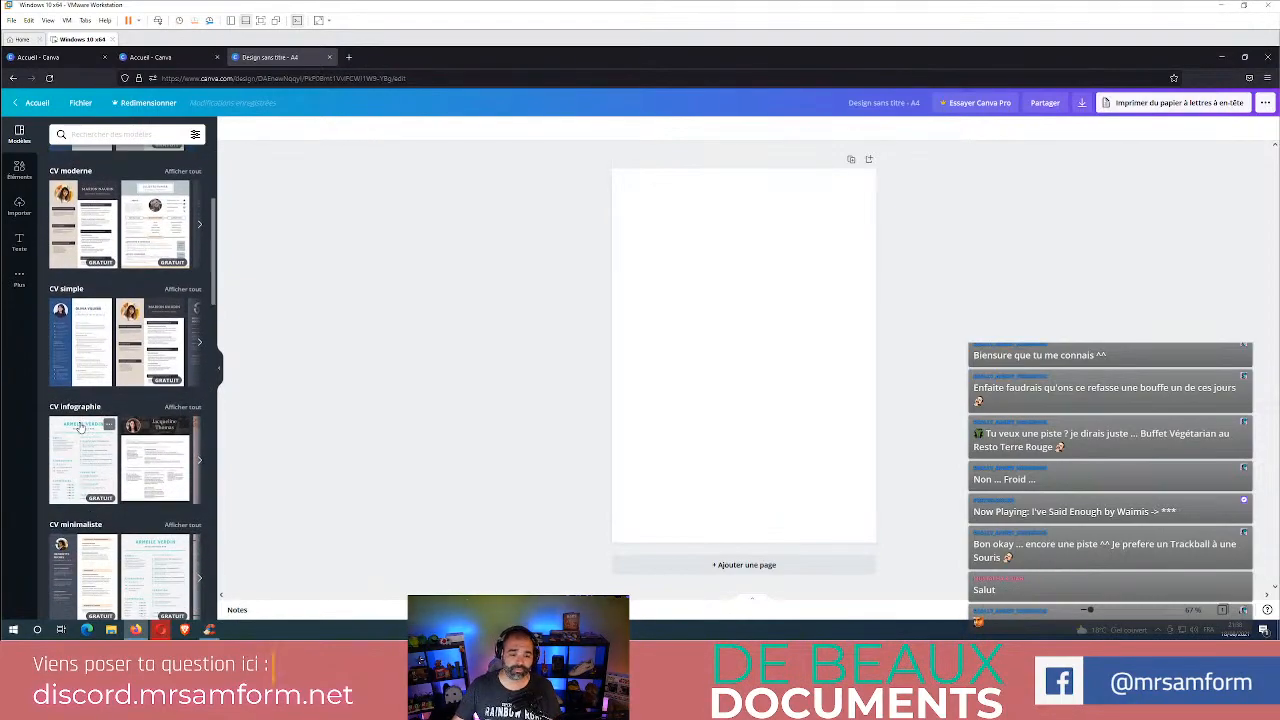
{"action": "scroll", "coordinate": [80, 425], "scroll_direction": "down", "scroll_amount": 4}
{"action": "scroll", "coordinate": [118, 405], "scroll_direction": "up", "scroll_amount": 3}
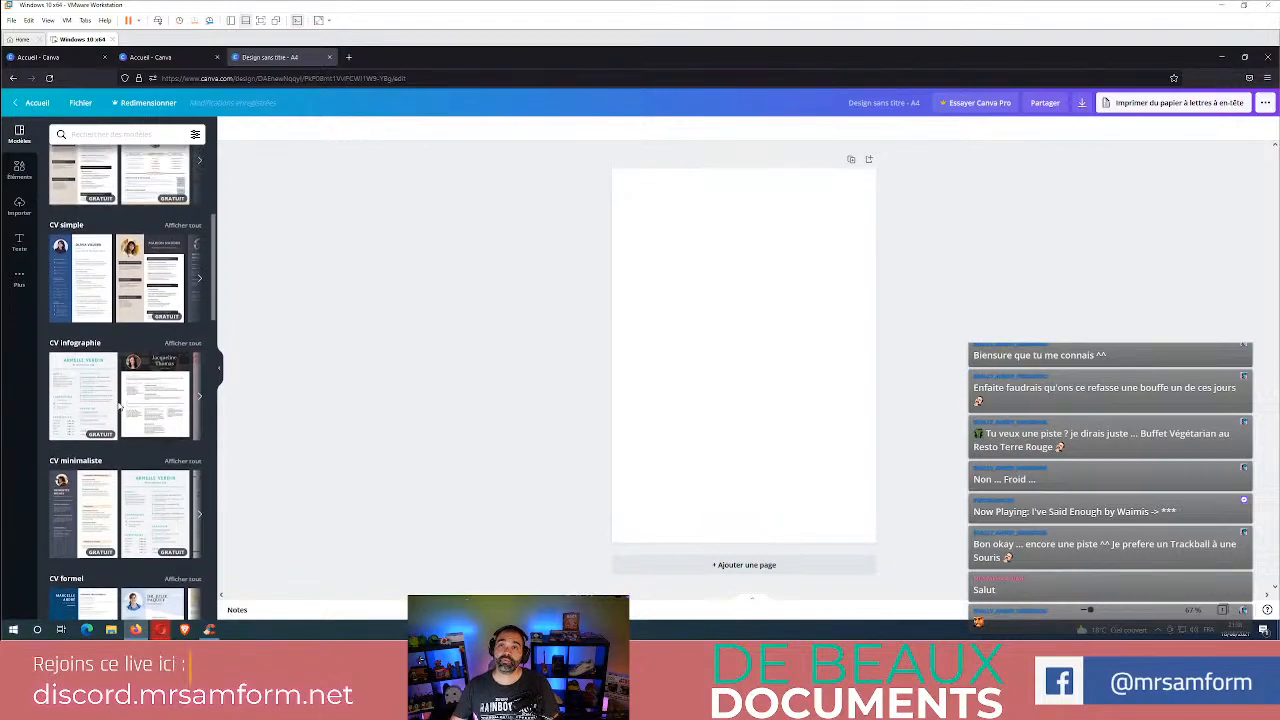
{"action": "scroll", "coordinate": [118, 405], "scroll_direction": "up", "scroll_amount": 5}
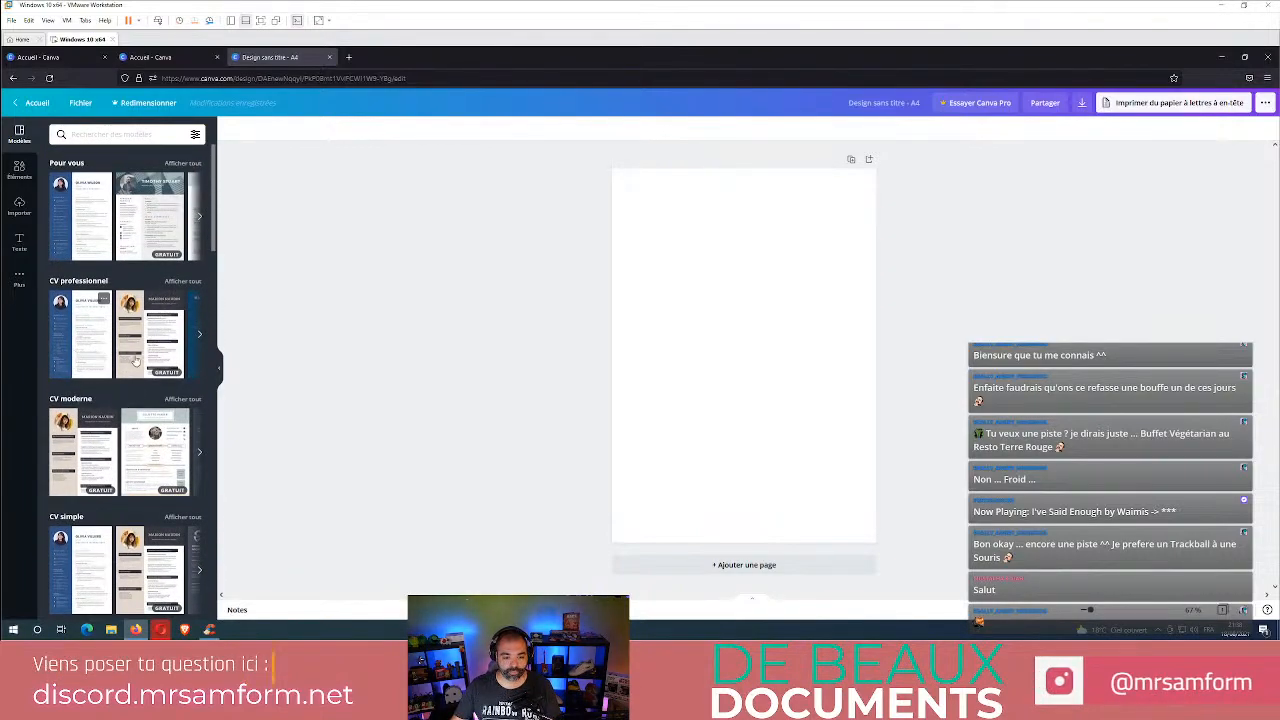
- Show all professional CV templates and apply the light-blue surgeon CV with the round portrait to the blank page
{"action": "left_click", "coordinate": [200, 337]}
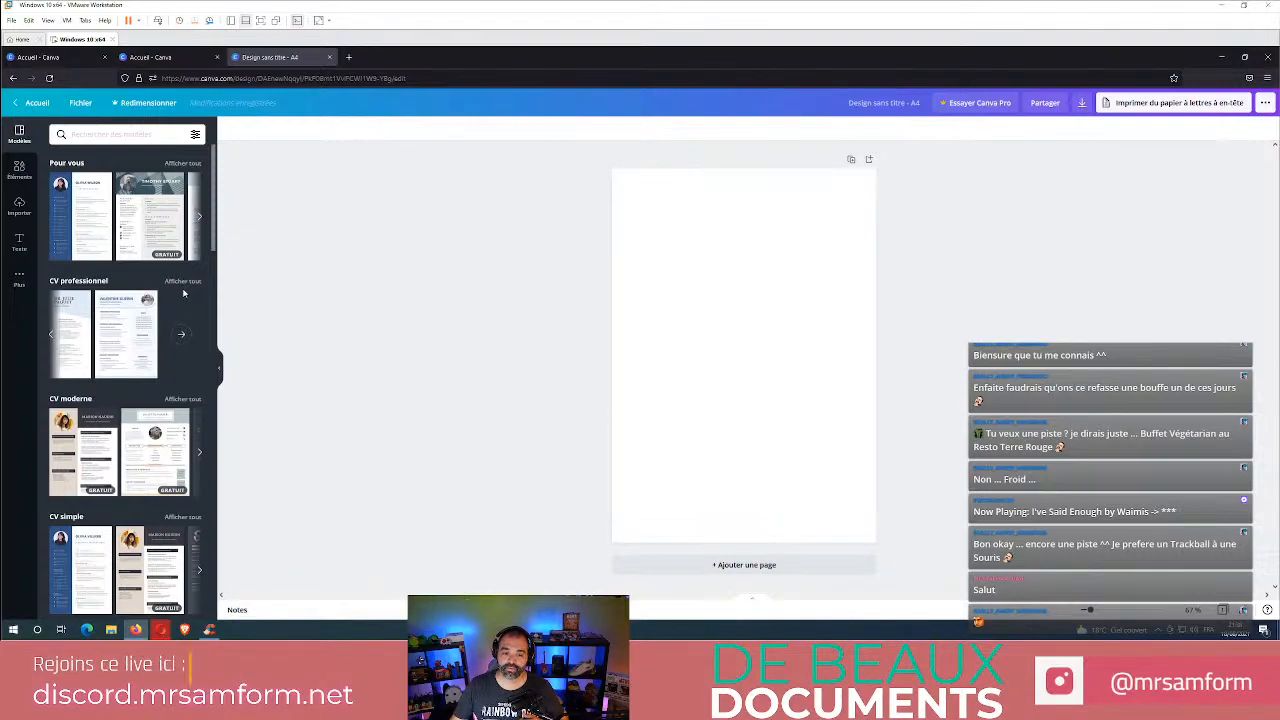
{"action": "left_click", "coordinate": [183, 283]}
{"action": "scroll", "coordinate": [145, 365], "scroll_direction": "down", "scroll_amount": 5}
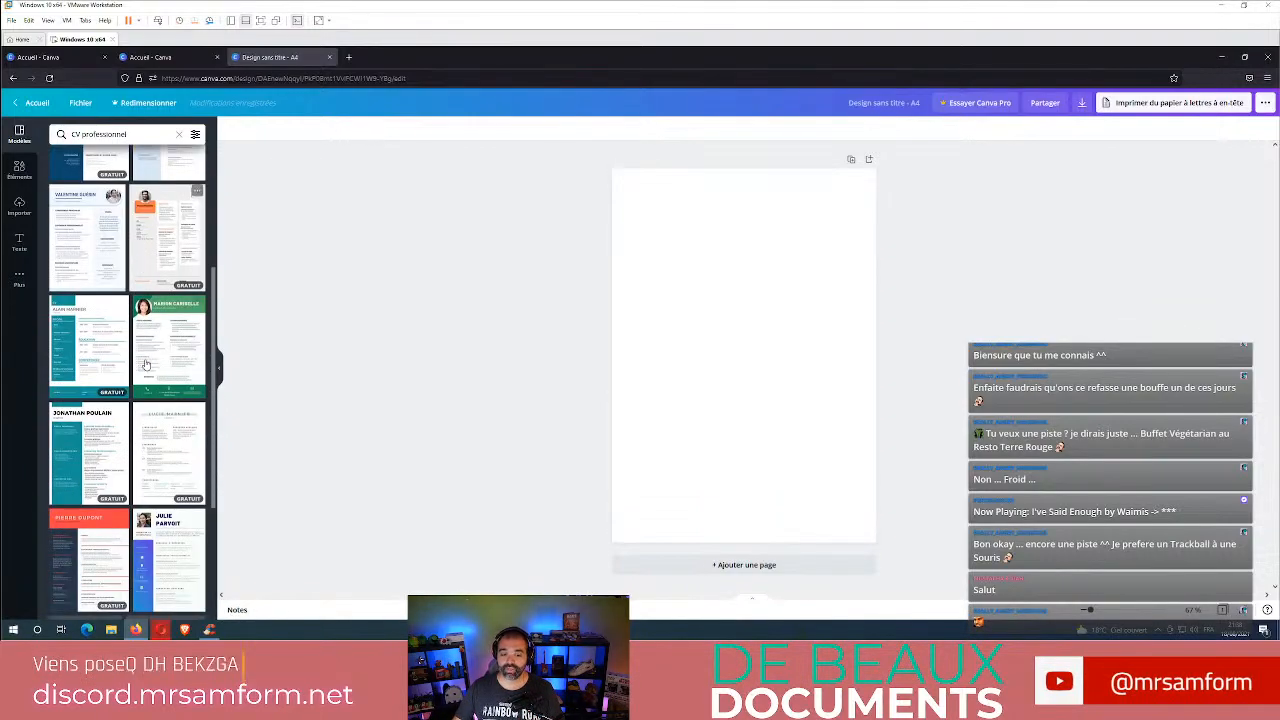
{"action": "scroll", "coordinate": [145, 365], "scroll_direction": "down", "scroll_amount": 2}
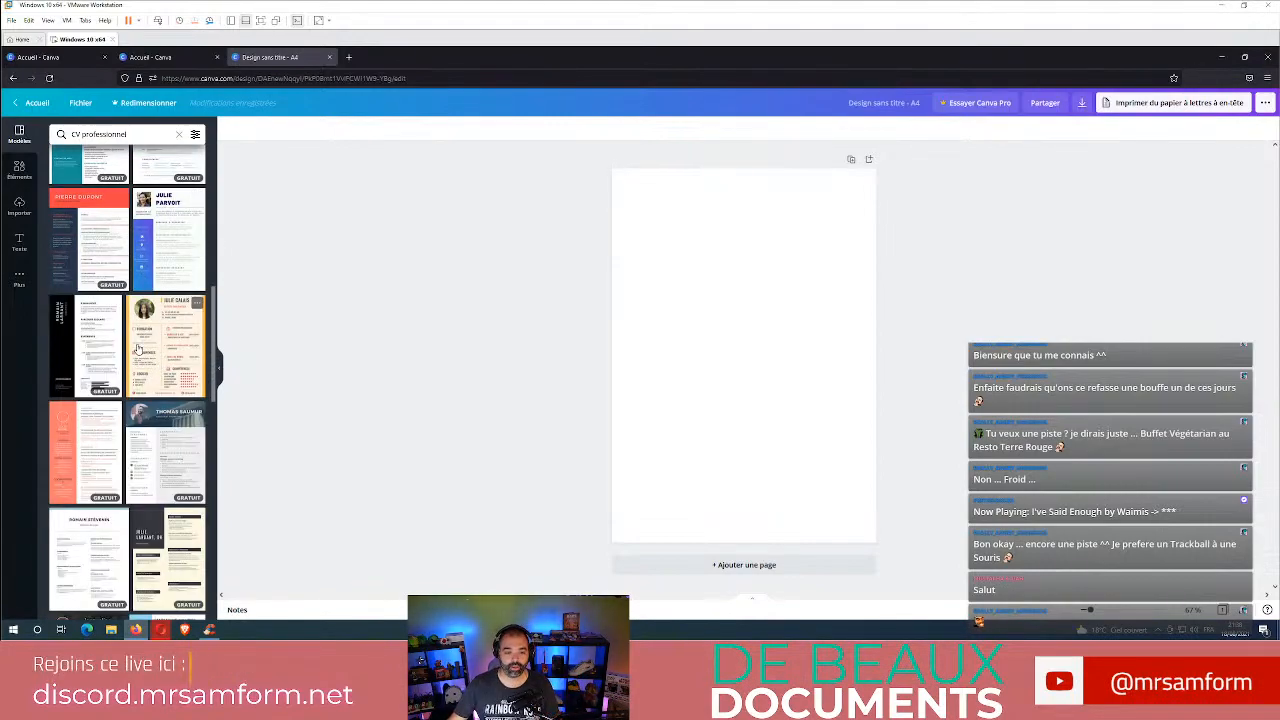
{"action": "scroll", "coordinate": [138, 348], "scroll_direction": "up", "scroll_amount": 2}
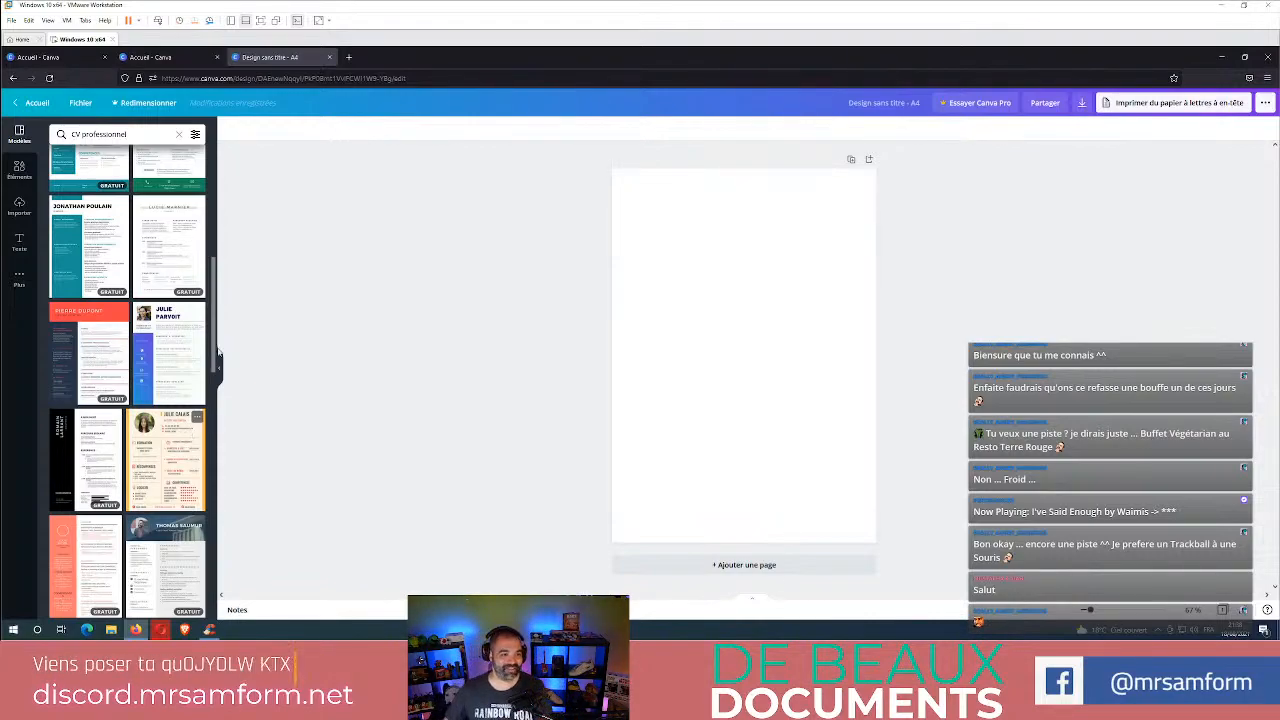
{"action": "scroll", "coordinate": [148, 361], "scroll_direction": "up", "scroll_amount": 4}
{"action": "scroll", "coordinate": [150, 370], "scroll_direction": "up", "scroll_amount": 2}
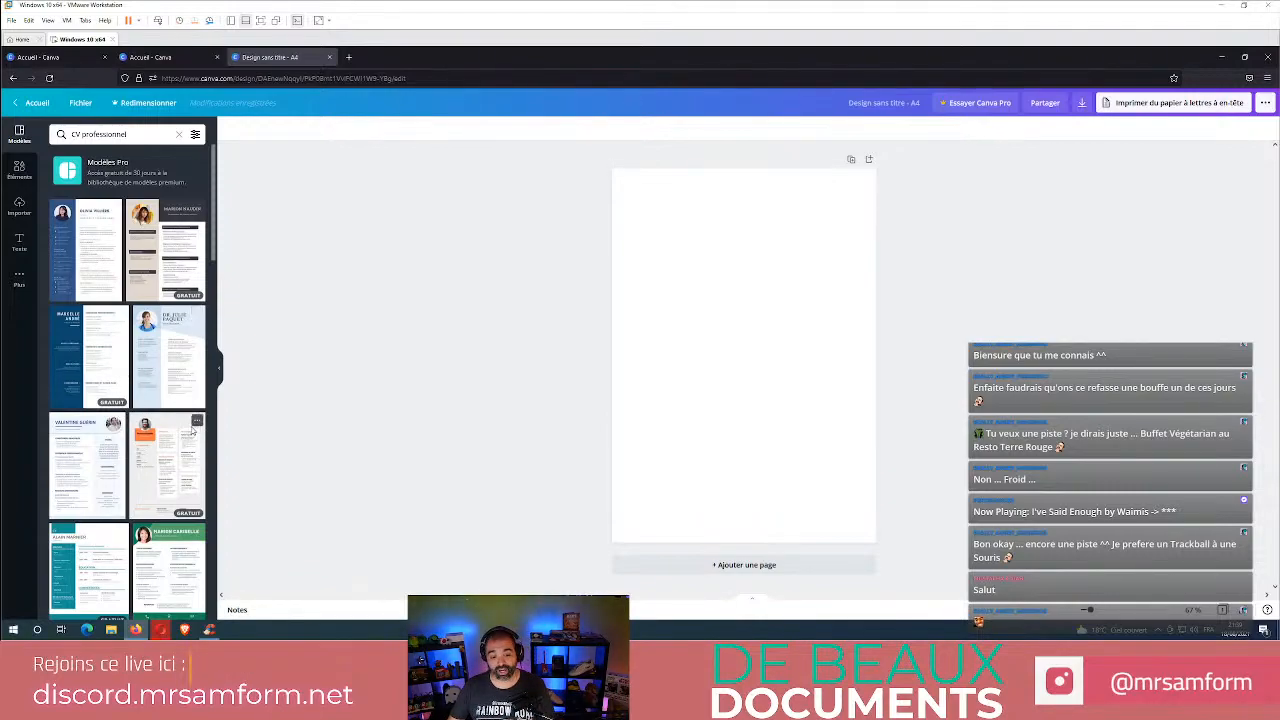
{"action": "left_click", "coordinate": [170, 378]}
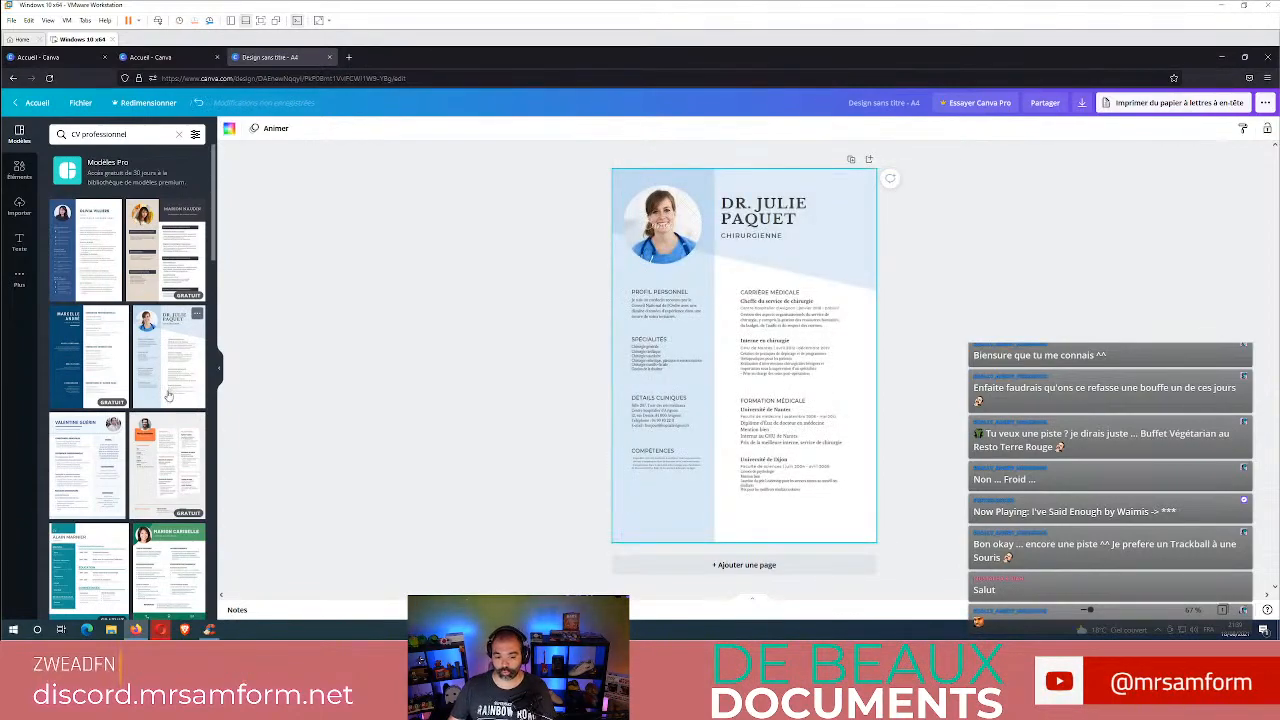
{"action": "left_click", "coordinate": [786, 298]}
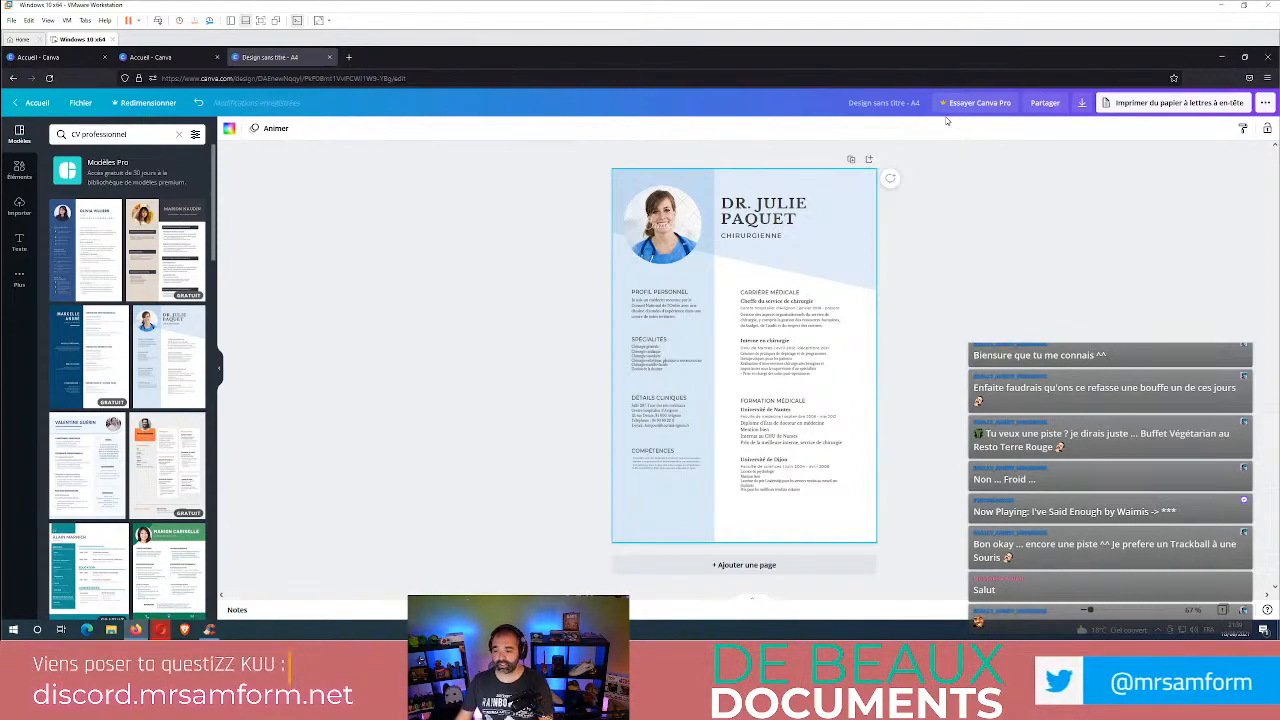
- Replace the large name heading beside the portrait with the CV owner's title and first name
{"action": "left_click", "coordinate": [660, 225]}
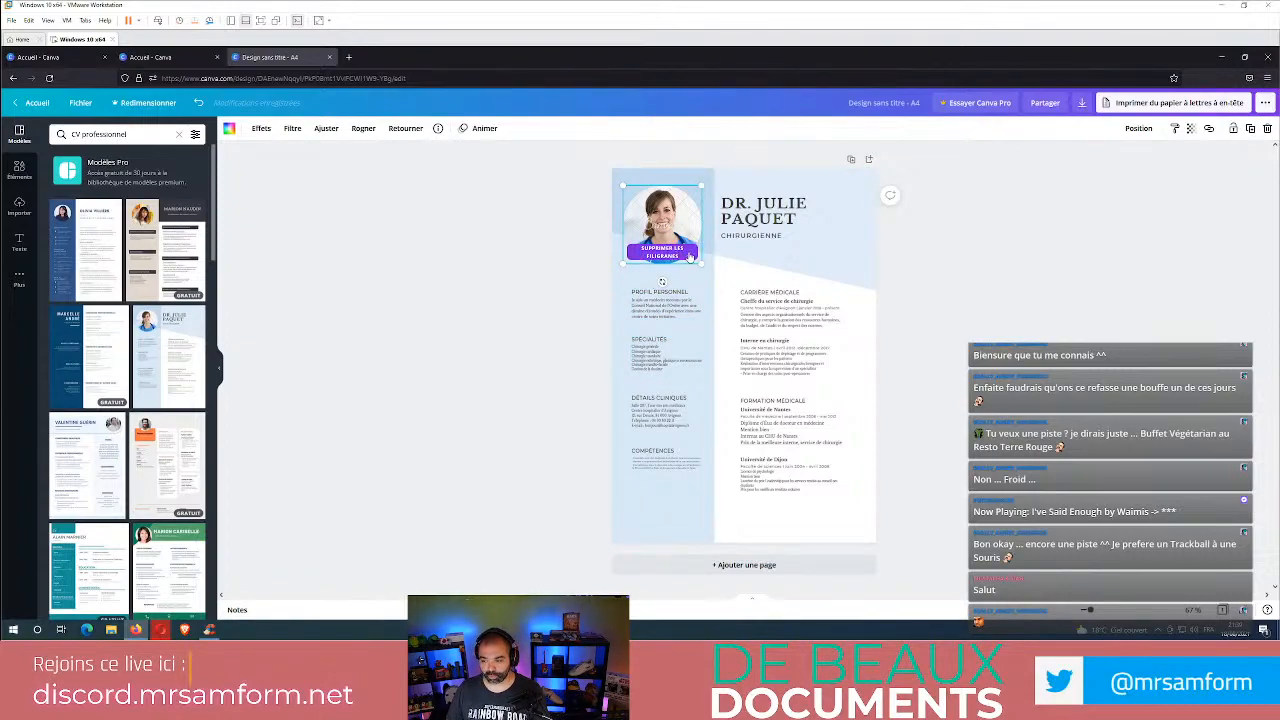
{"action": "scroll", "coordinate": [689, 307], "scroll_direction": "up", "scroll_amount": 5}
{"action": "scroll", "coordinate": [674, 351], "scroll_direction": "up", "scroll_amount": 3}
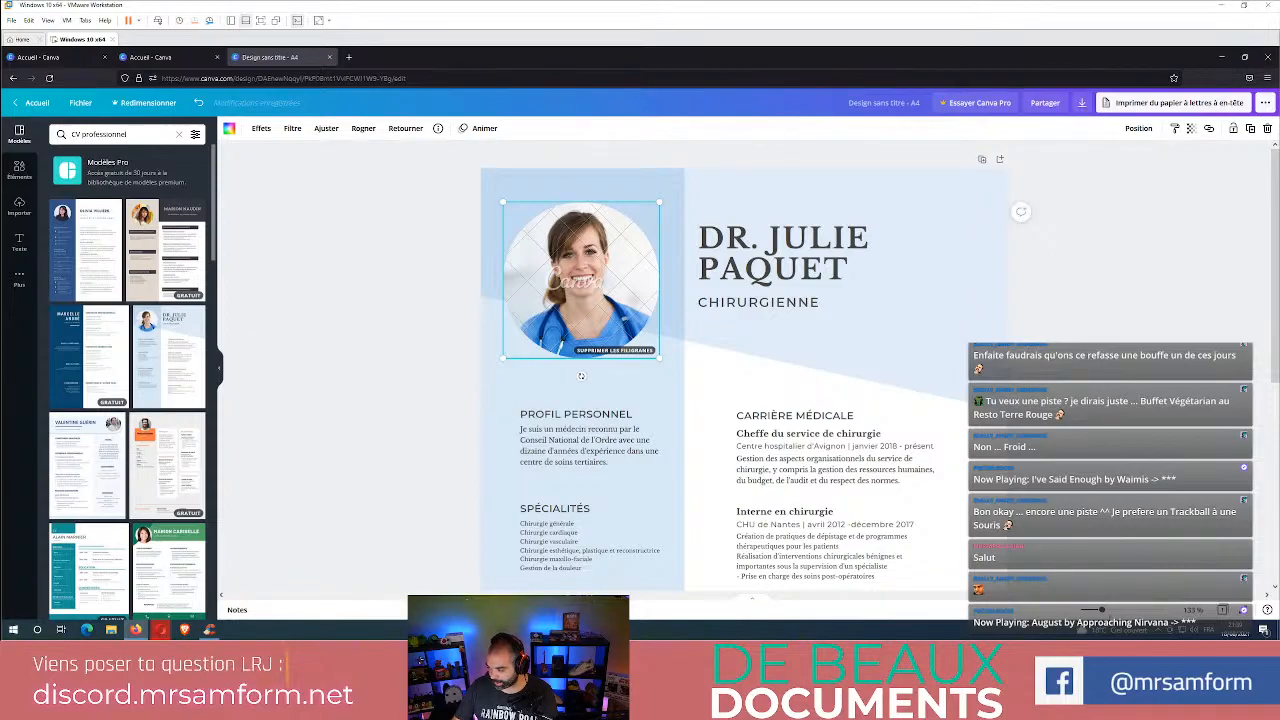
{"action": "mouse_move", "coordinate": [1101, 610]}
{"action": "left_mouse_down"}
{"action": "mouse_move", "coordinate": [1140, 610]}
{"action": "mouse_move", "coordinate": [1122, 610]}
{"action": "left_mouse_up"}
{"action": "scroll", "coordinate": [923, 459], "scroll_direction": "up", "scroll_amount": 3}
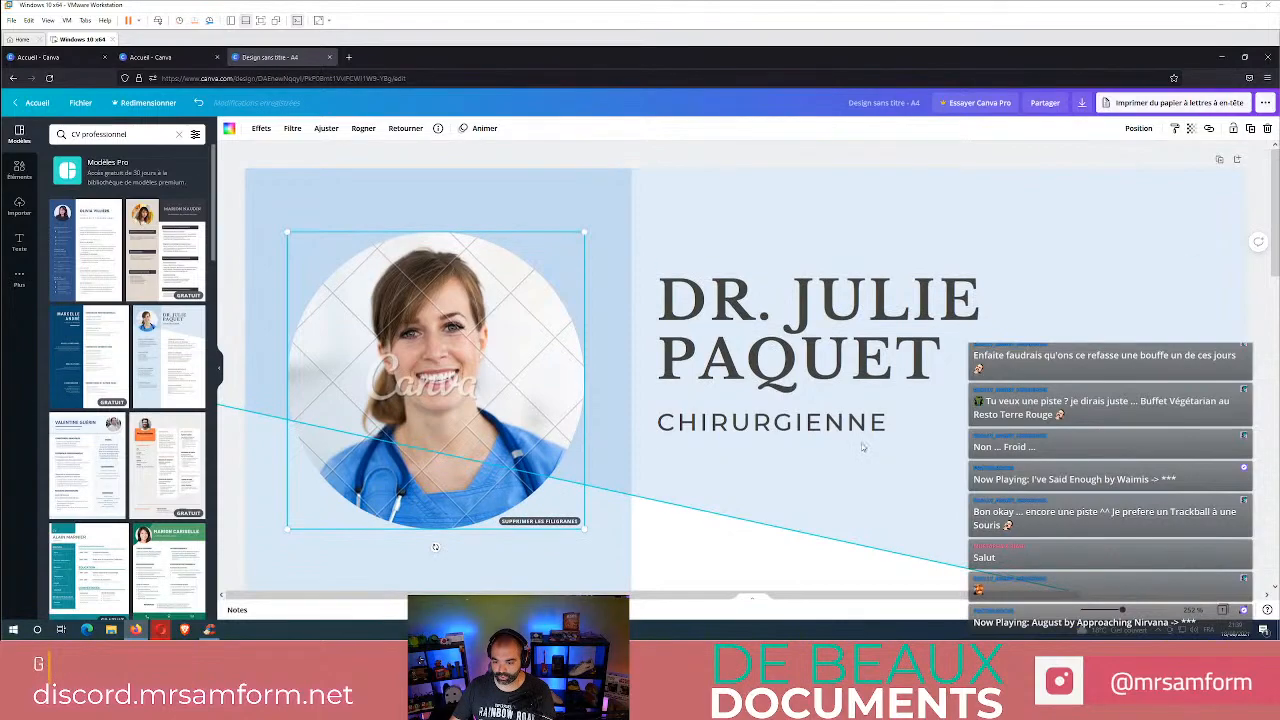
{"action": "double_click", "coordinate": [848, 318]}
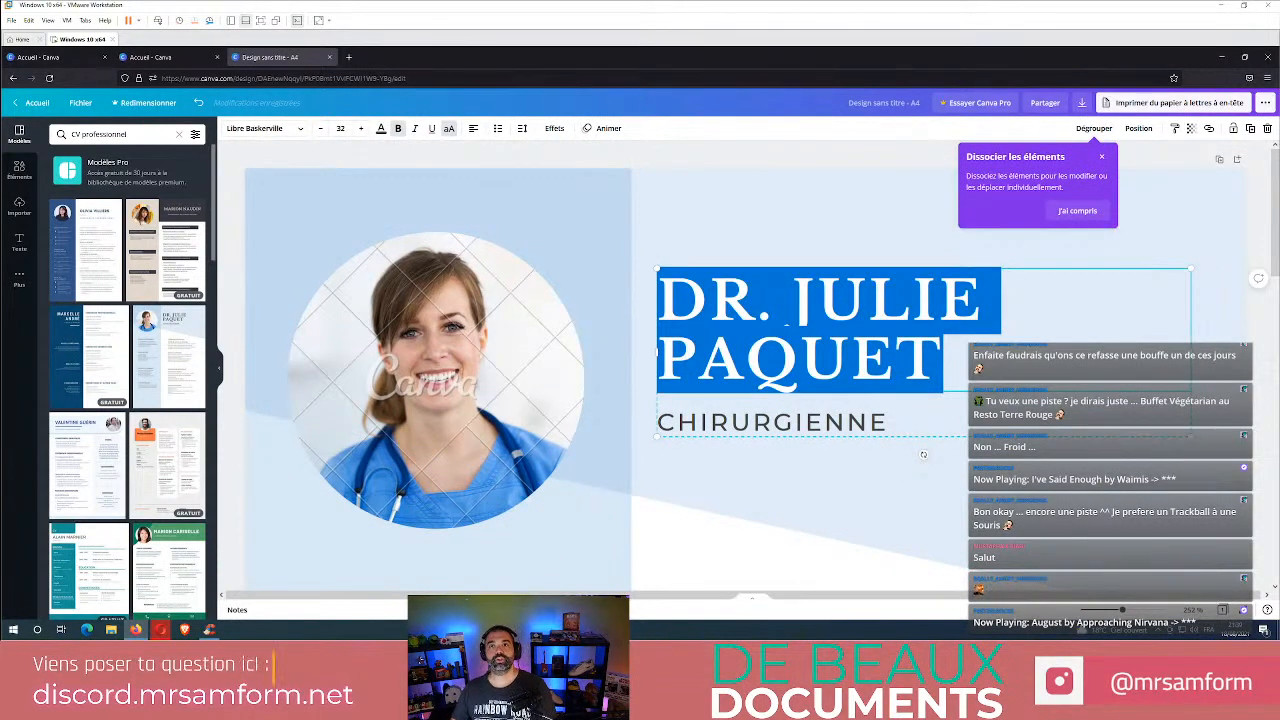
{"action": "type", "text": "DR SAM"}
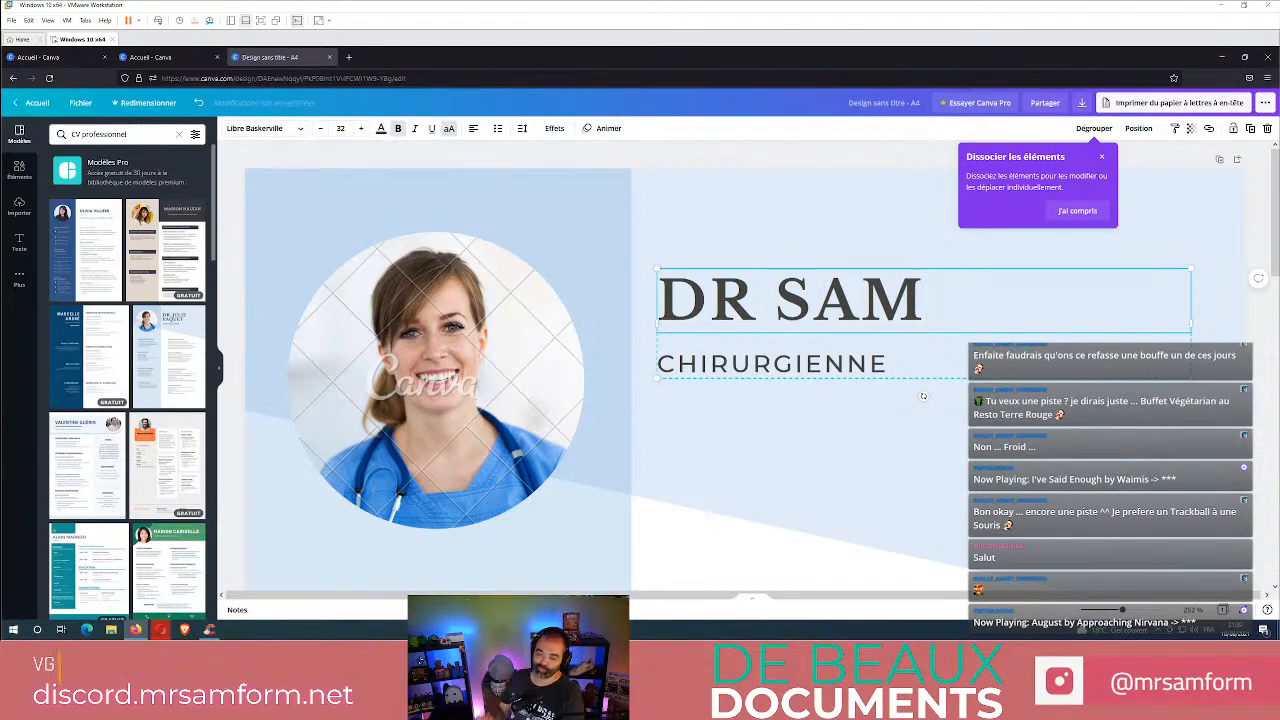
- Change the job title below the name to the masculine form CHIRURGIEN
{"action": "left_click", "coordinate": [824, 362]}
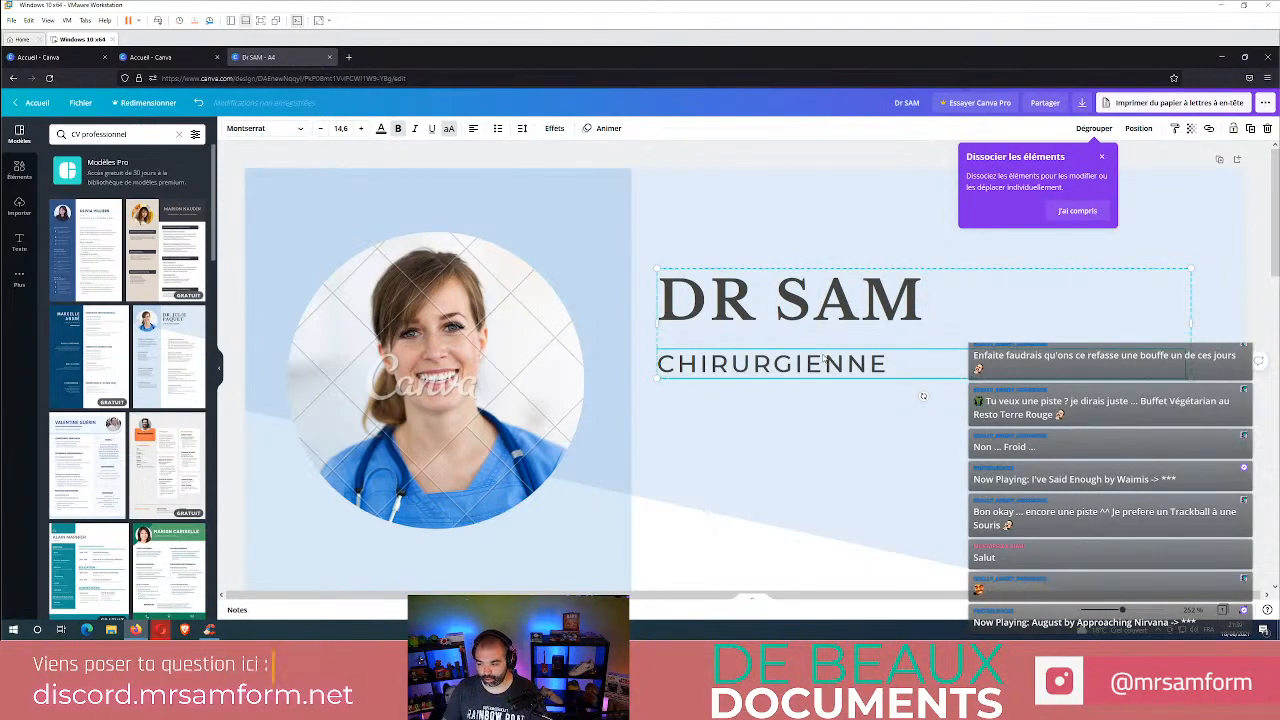
{"action": "key", "text": "BackSpace"}
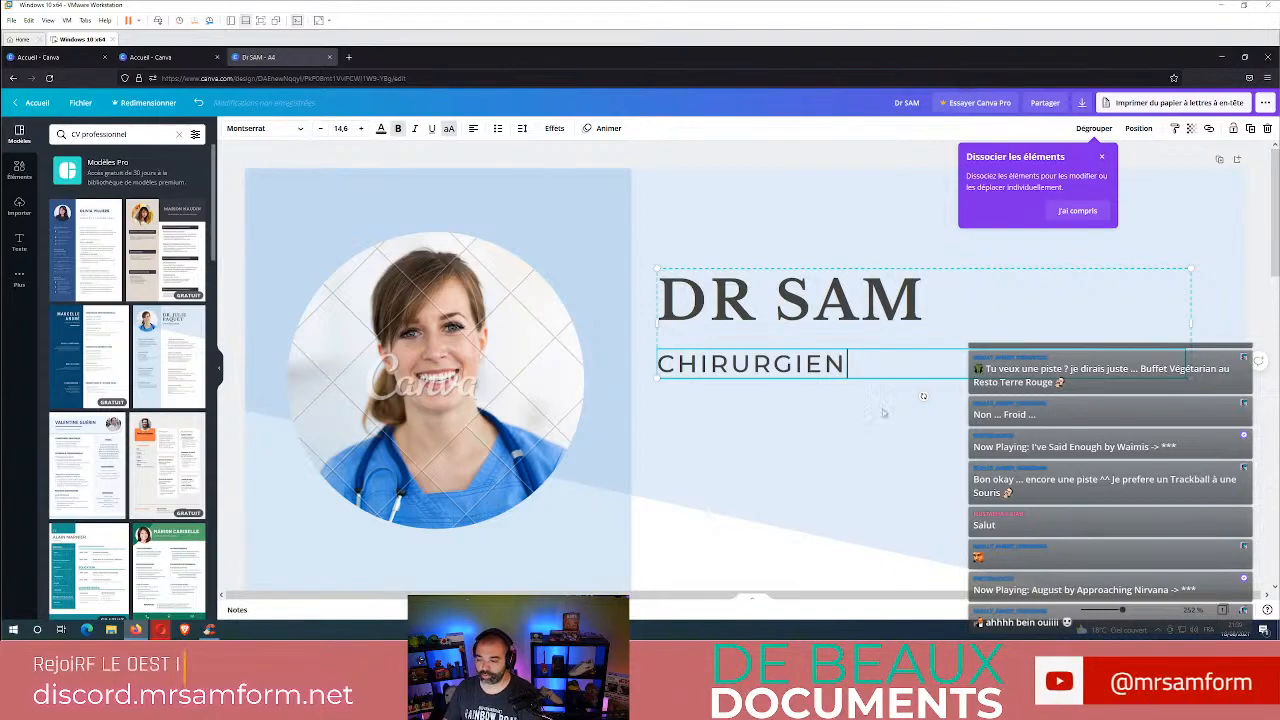
{"action": "left_click", "coordinate": [860, 462]}
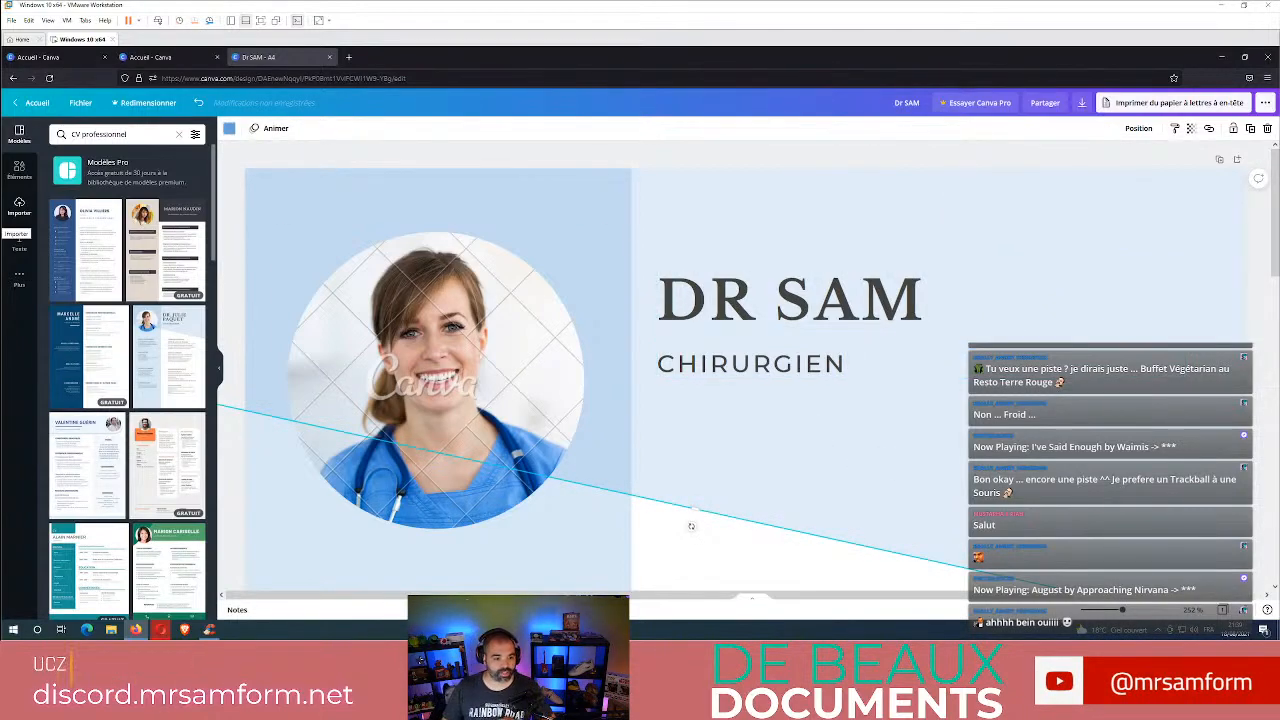
- Replace the template's round portrait with the uploaded photo of the man holding a mug
{"action": "left_click", "coordinate": [20, 208]}
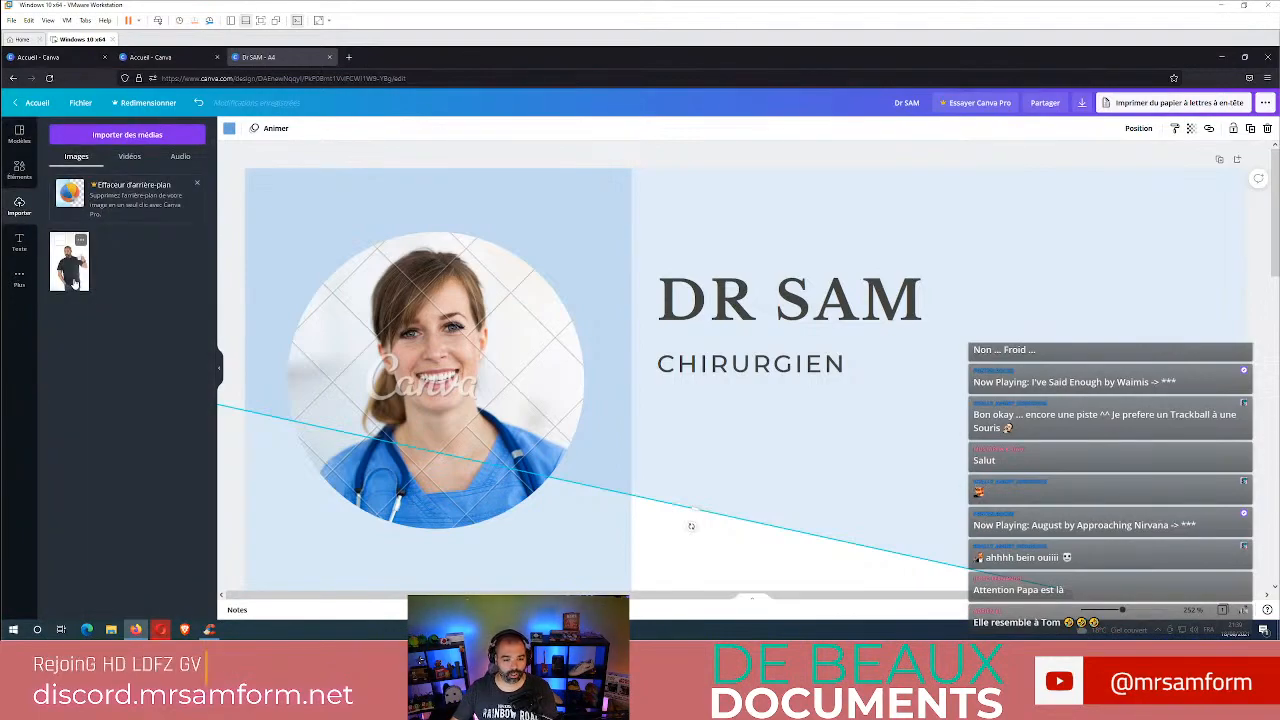
{"action": "left_click", "coordinate": [73, 284]}
{"action": "left_click_drag", "start_coordinate": [788, 509], "coordinate": [679, 386]}
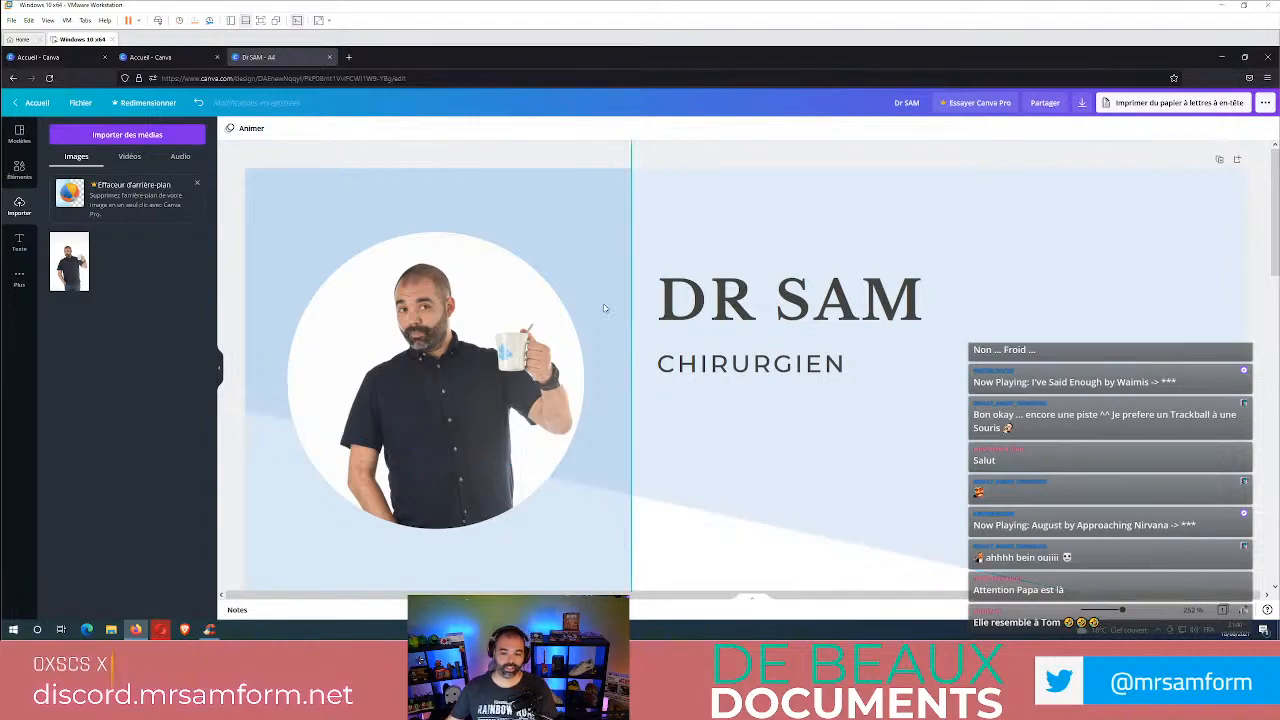
- Try placing a second copy of the uploaded photo on the page and delete it
{"action": "left_click_drag", "start_coordinate": [80, 268], "coordinate": [927, 428]}
{"action": "scroll", "coordinate": [927, 428], "scroll_direction": "down", "scroll_amount": 4}
{"action": "scroll", "coordinate": [697, 337], "scroll_direction": "up", "scroll_amount": 8}
{"action": "key", "text": "Delete"}
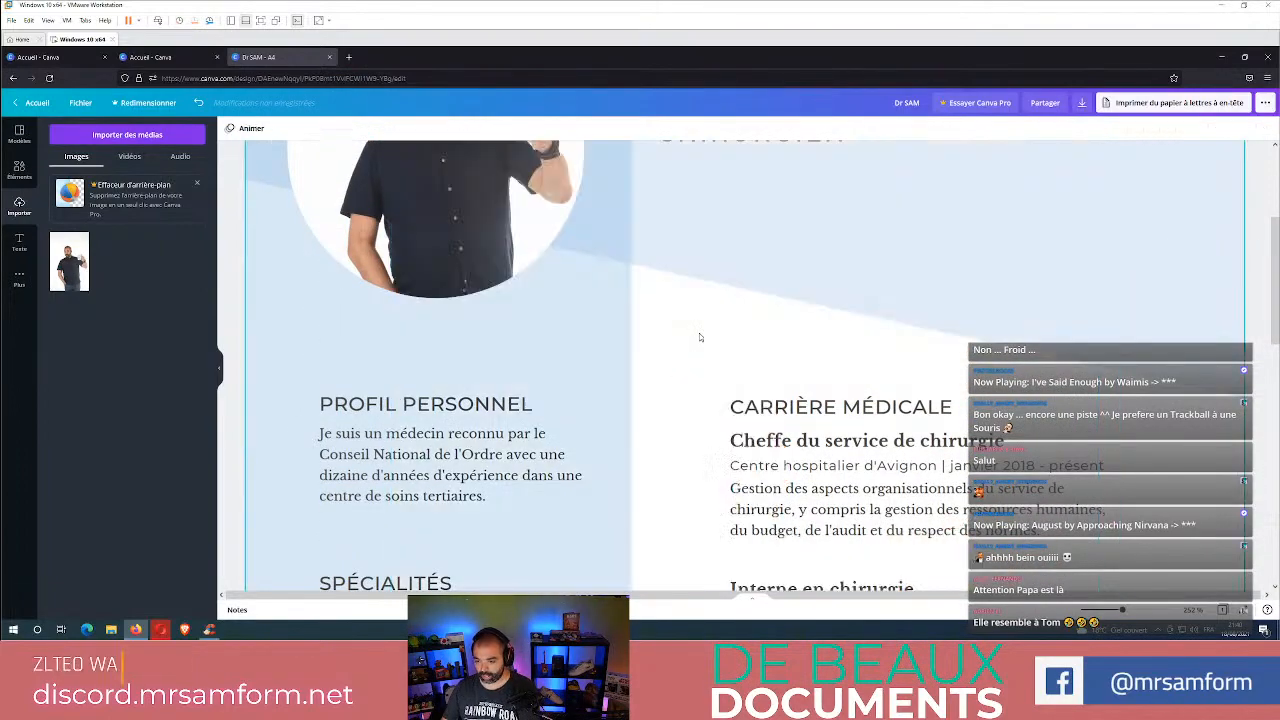
- Undo the photo edits back to the template's original portrait
{"action": "scroll", "coordinate": [474, 343], "scroll_direction": "up", "scroll_amount": 3}
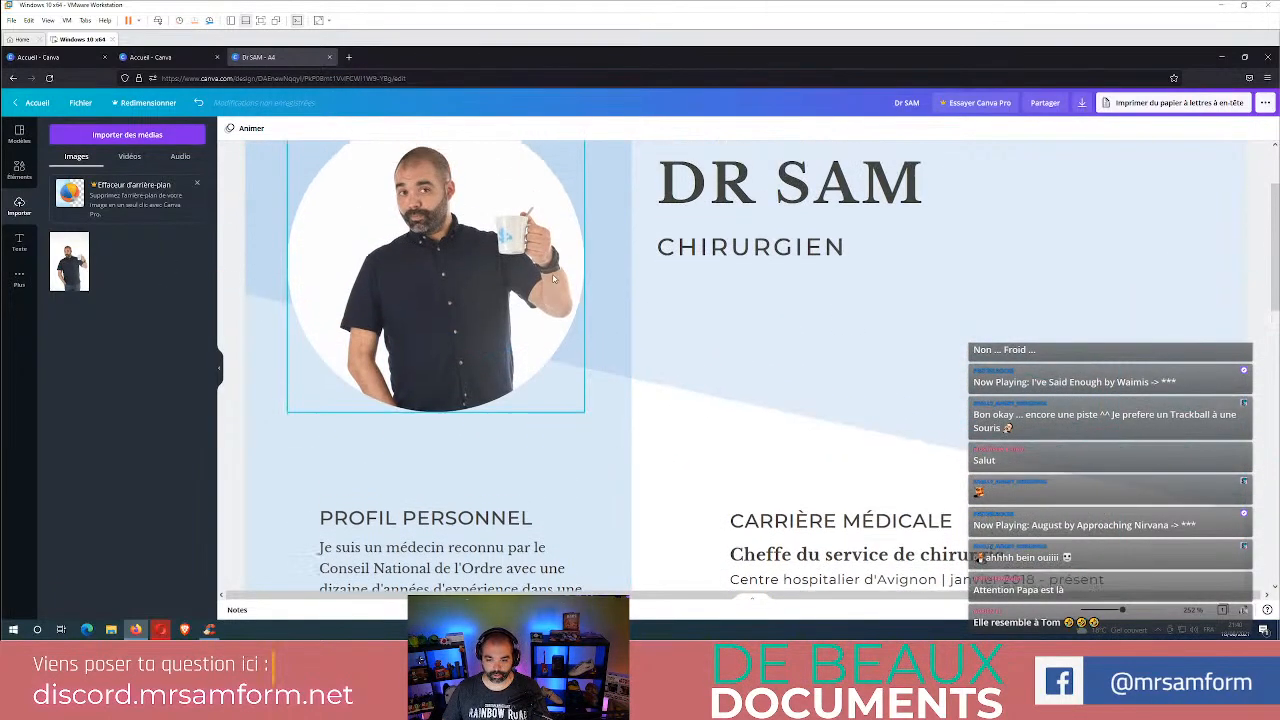
{"action": "key", "text": "ctrl+z"}
{"action": "key", "text": "ctrl+z"}
{"action": "key", "text": "ctrl+z"}
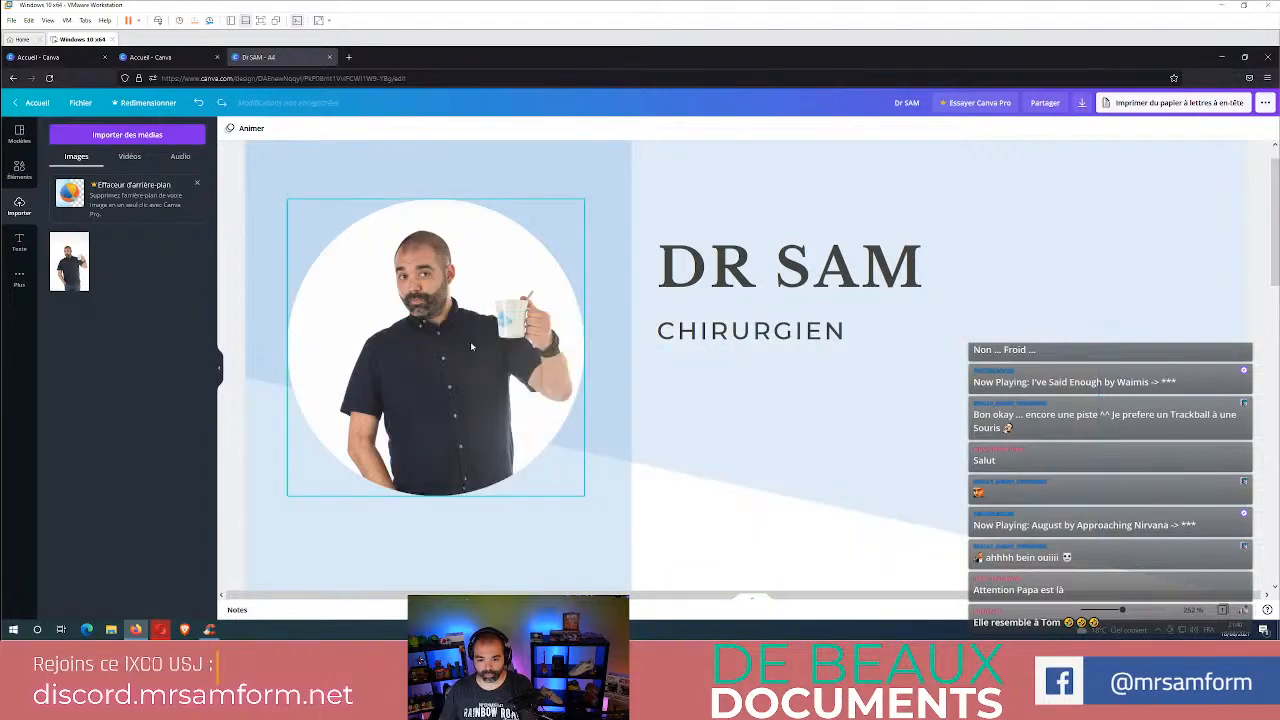
{"action": "key", "text": "ctrl+z"}
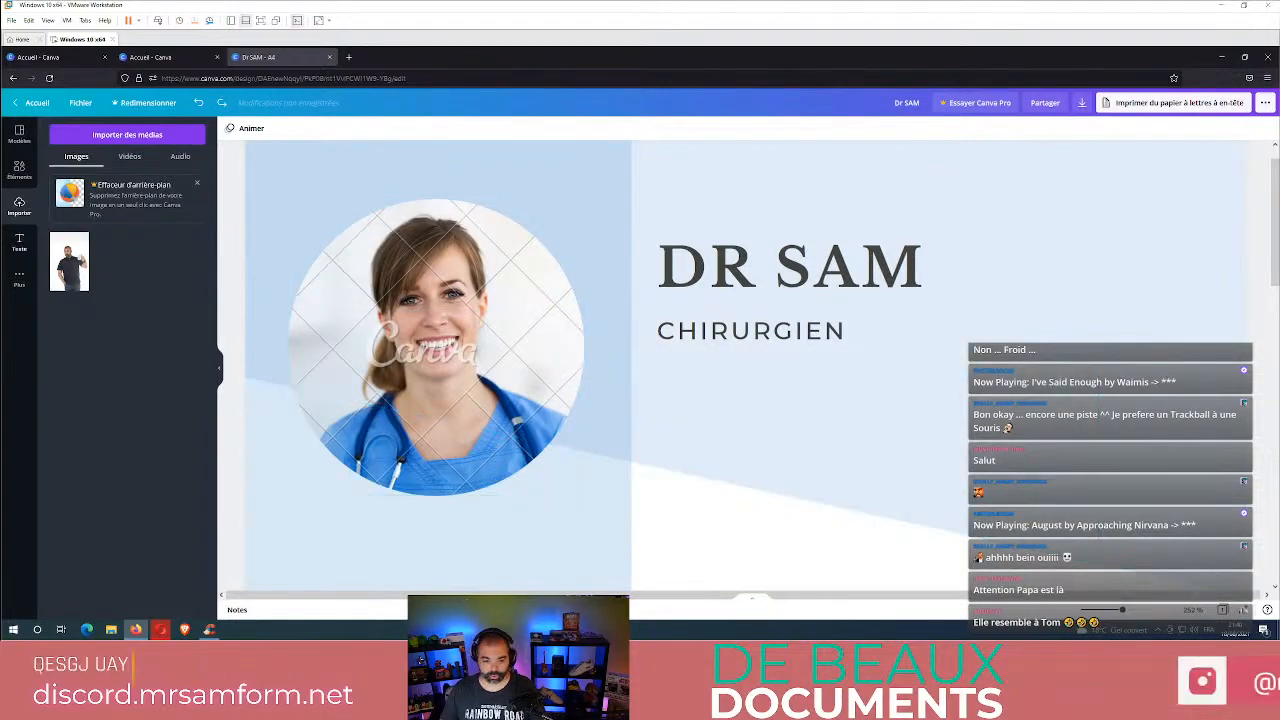
- Put the uploaded photo of the man with the mug into the circular portrait frame
{"action": "left_click_drag", "start_coordinate": [79, 273], "coordinate": [408, 336]}
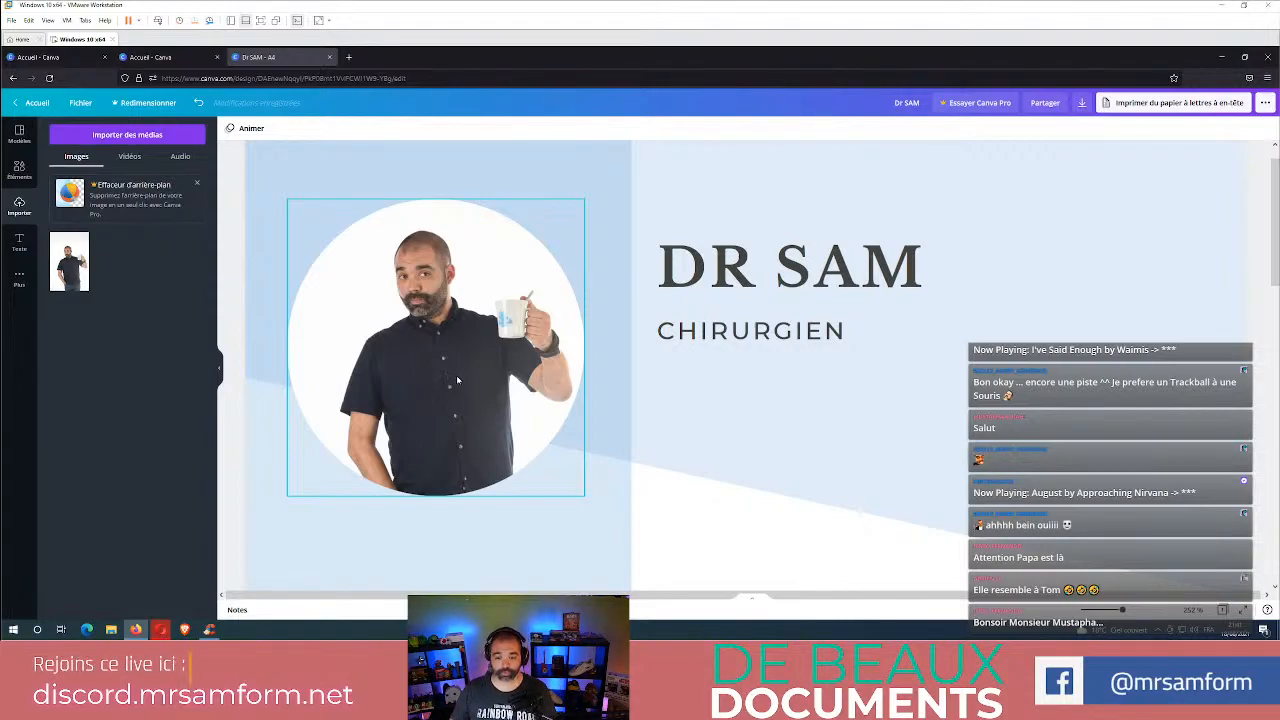
{"action": "scroll", "coordinate": [458, 379], "scroll_direction": "down", "scroll_amount": 1}
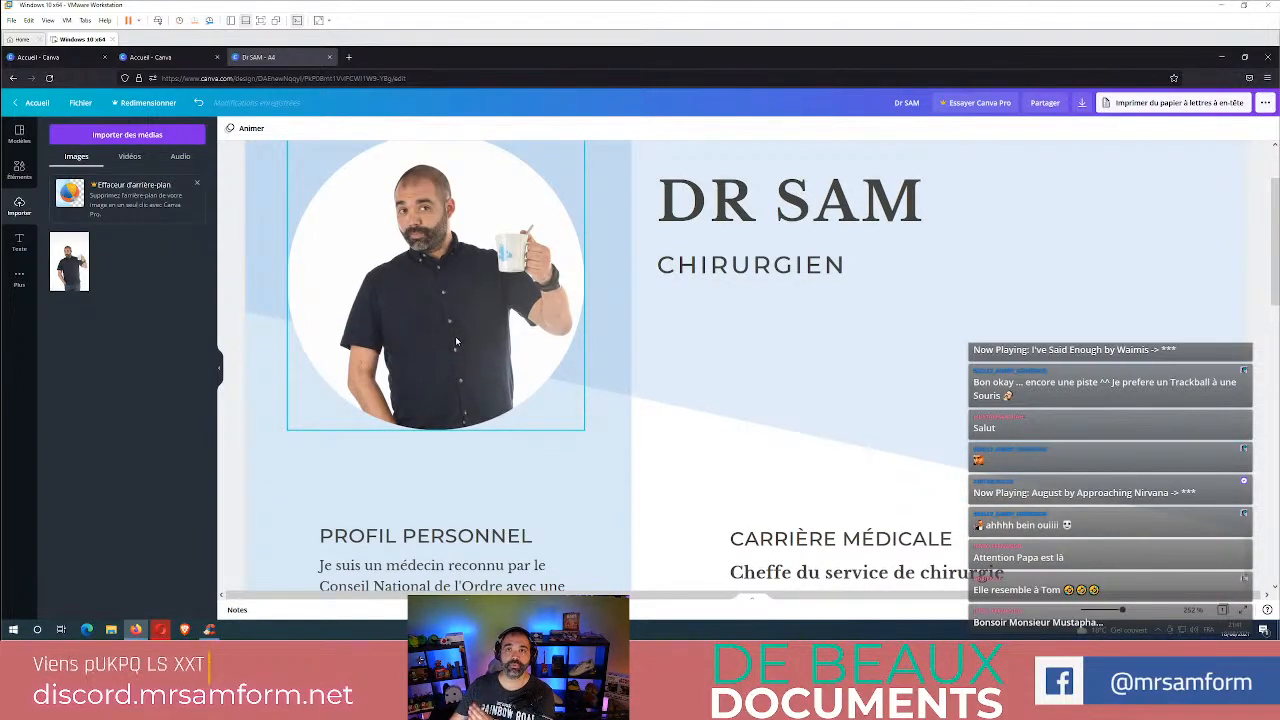
{"action": "scroll", "coordinate": [401, 344], "scroll_direction": "down", "scroll_amount": 1}
{"action": "scroll", "coordinate": [401, 344], "scroll_direction": "up", "scroll_amount": 1}
- Enlarge the photo inside its circular frame and reposition it so the face and mug fill the circle
{"action": "left_click_drag", "start_coordinate": [423, 330], "coordinate": [423, 395]}
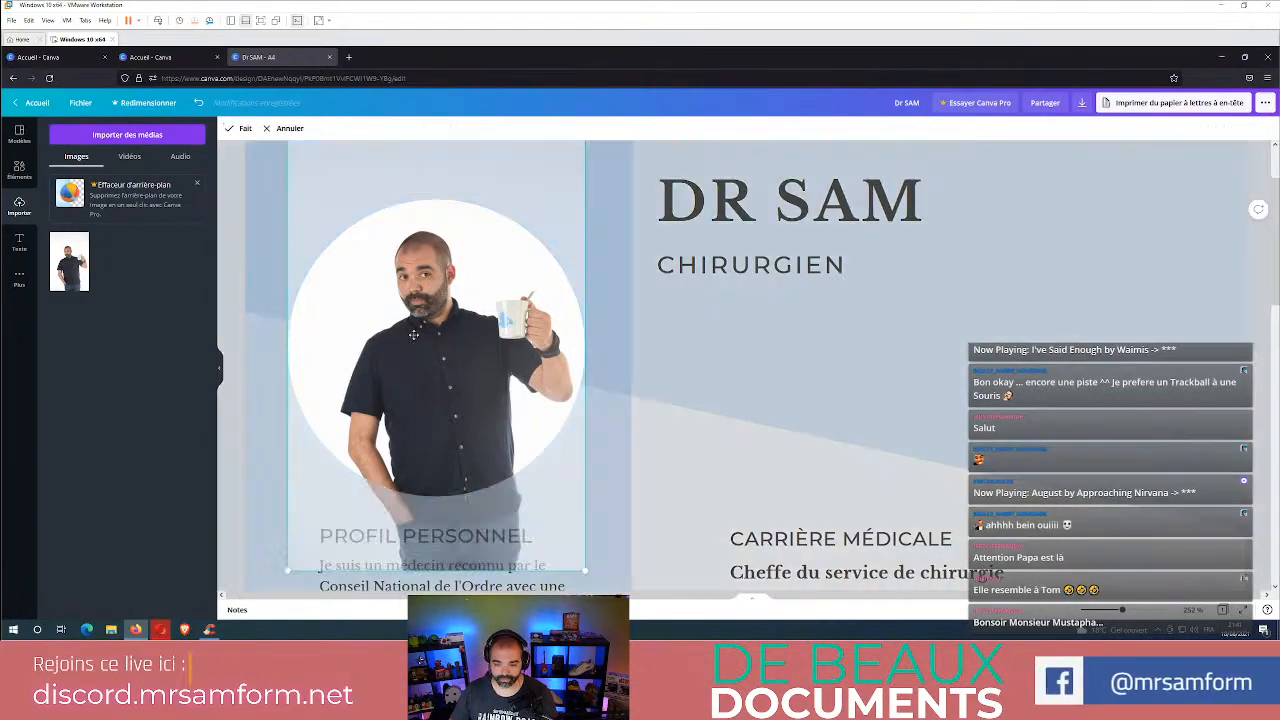
{"action": "double_click", "coordinate": [437, 340]}
{"action": "scroll", "coordinate": [458, 375], "scroll_direction": "down", "scroll_amount": 2}
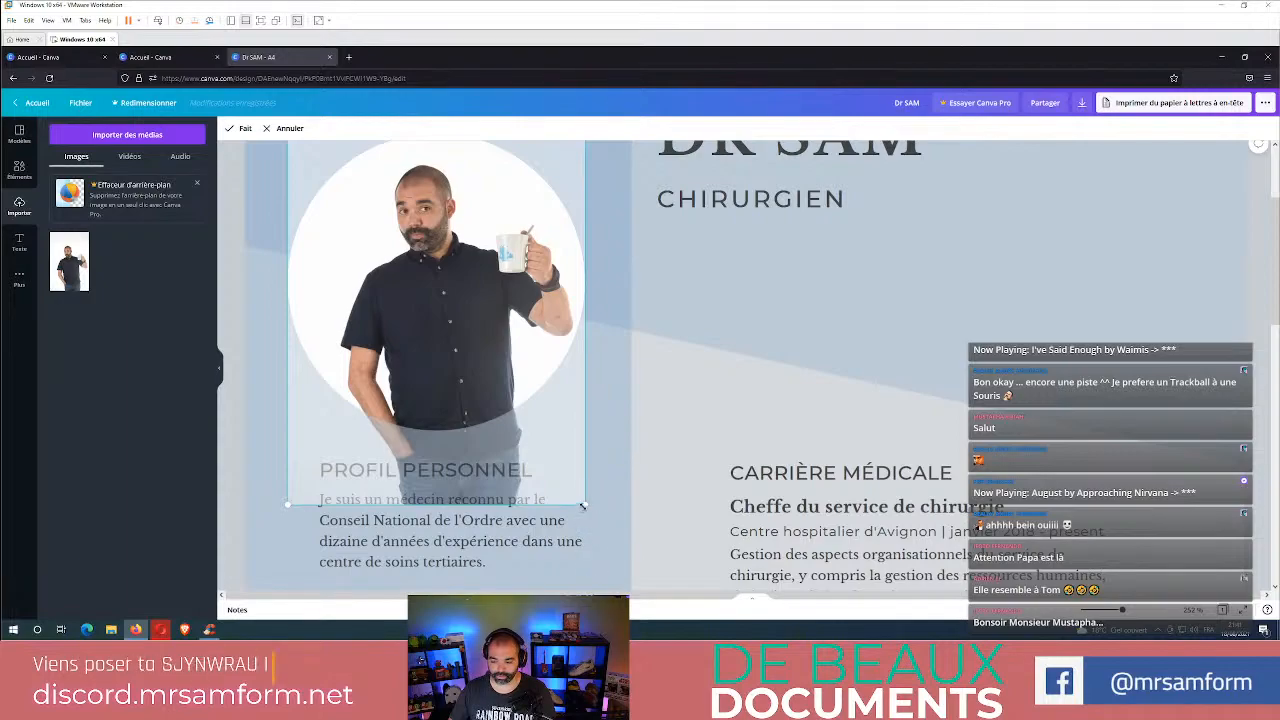
{"action": "left_click_drag", "start_coordinate": [586, 505], "coordinate": [665, 513]}
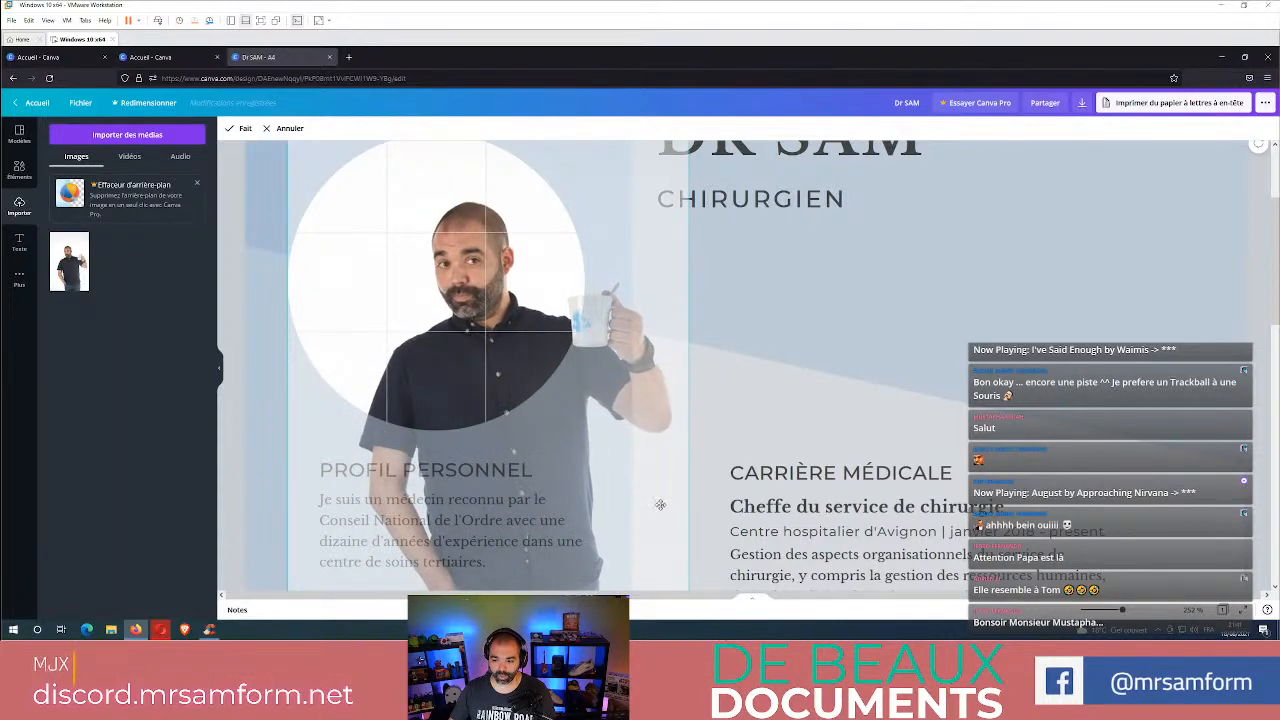
{"action": "left_click_drag", "start_coordinate": [607, 457], "coordinate": [563, 452]}
{"action": "left_click", "coordinate": [809, 275]}
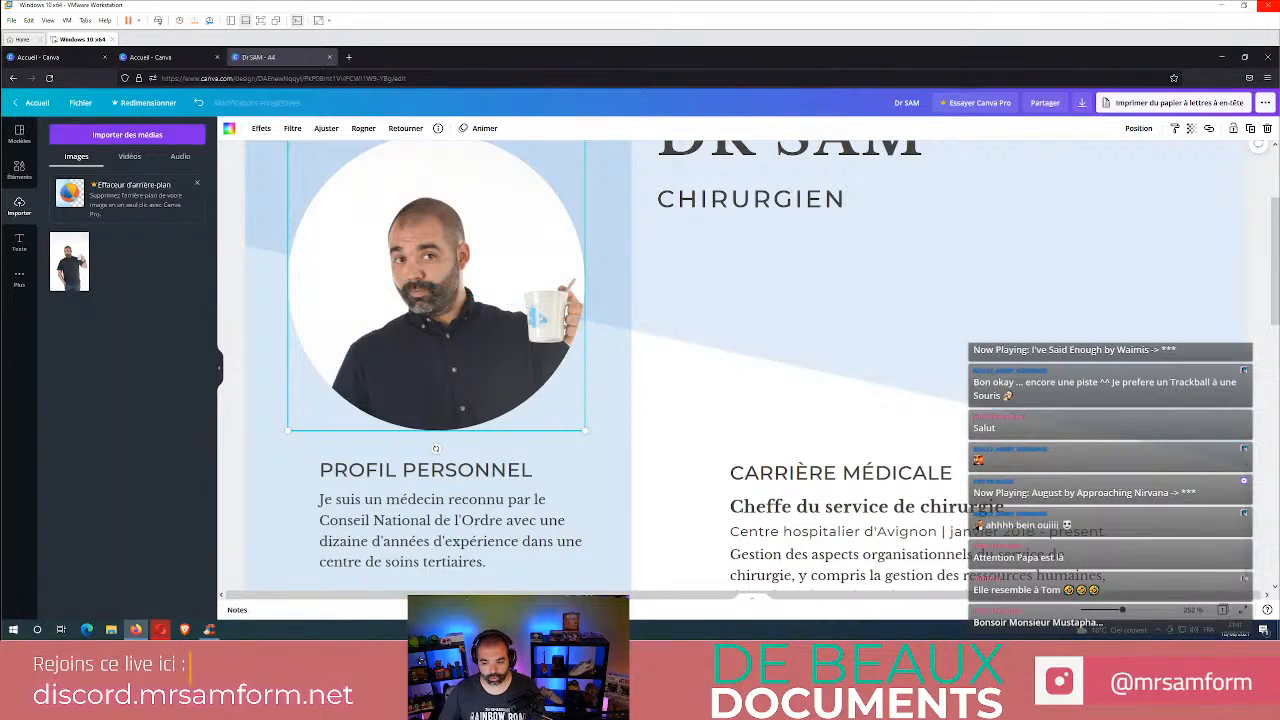
- Move the circular portrait slightly up and to the right within the blue column
{"action": "scroll", "coordinate": [432, 353], "scroll_direction": "up", "scroll_amount": 2}
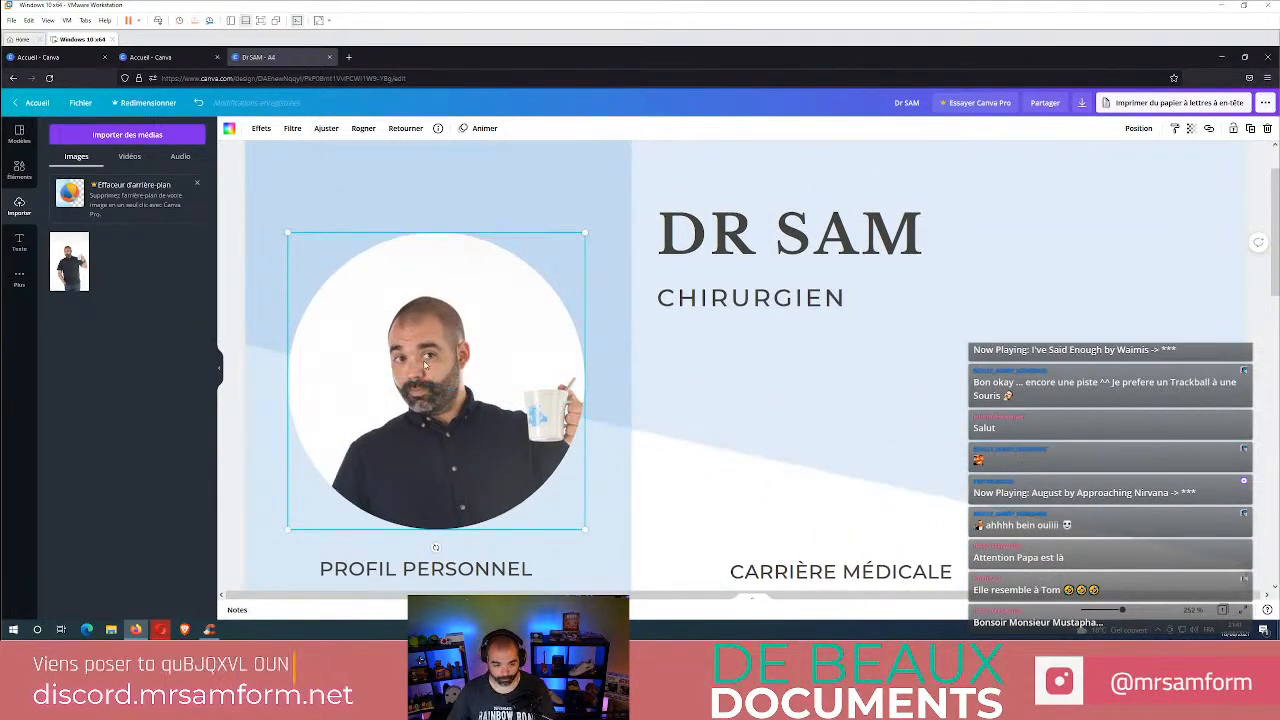
{"action": "left_click_drag", "start_coordinate": [432, 353], "coordinate": [452, 381]}
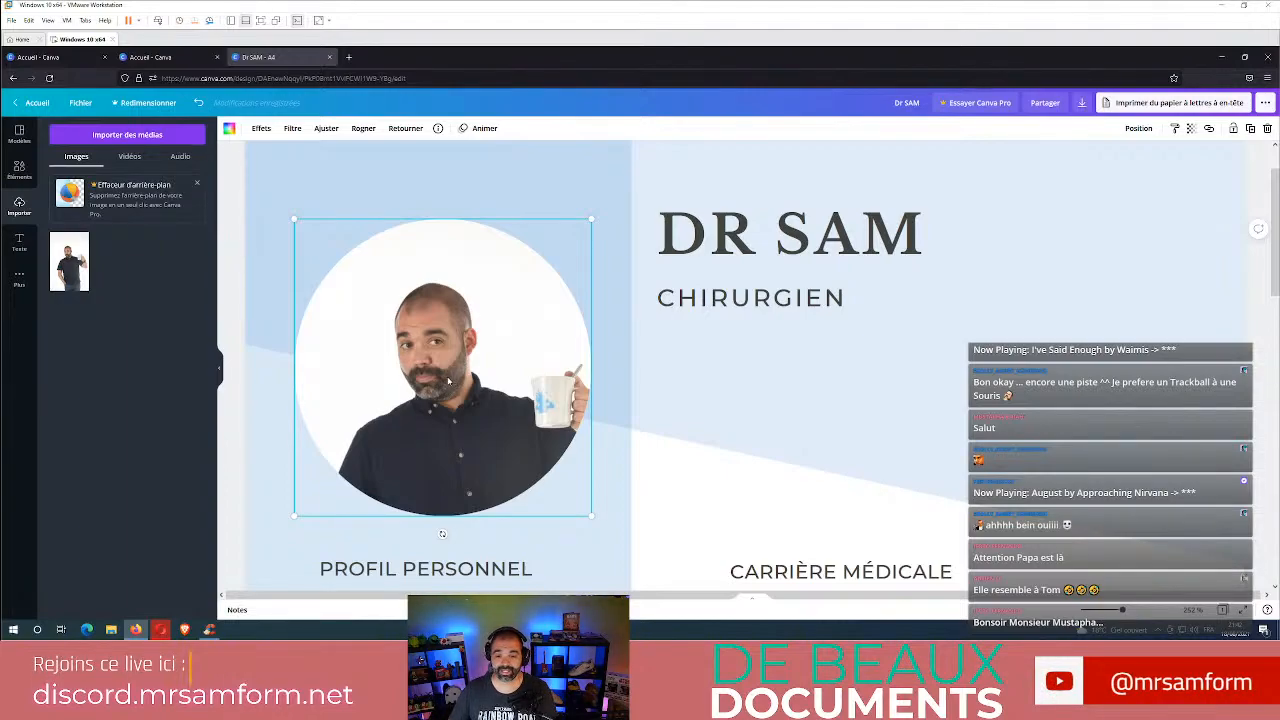
{"action": "left_click", "coordinate": [691, 460]}
- Display the available effects for the portrait photo and move the circular portrait higher within the blue column
{"action": "left_click", "coordinate": [436, 372]}
{"action": "left_click", "coordinate": [261, 129]}
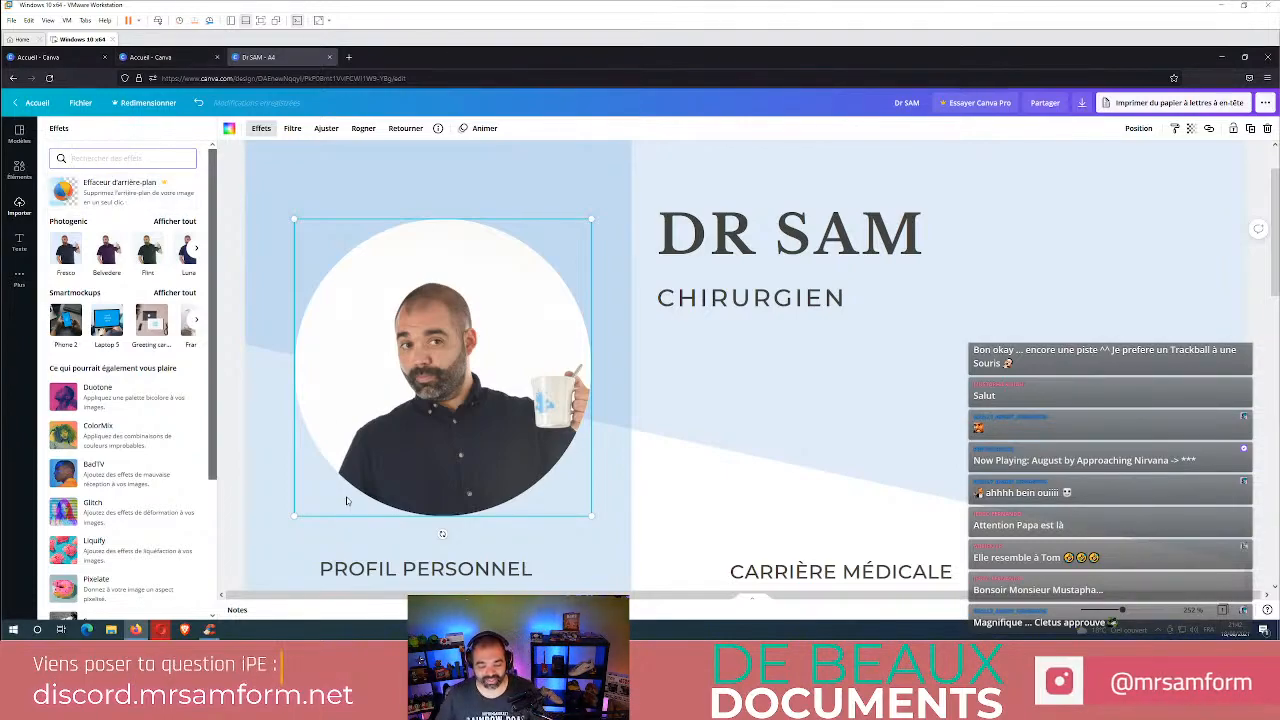
{"action": "scroll", "coordinate": [441, 530], "scroll_direction": "up", "scroll_amount": 1}
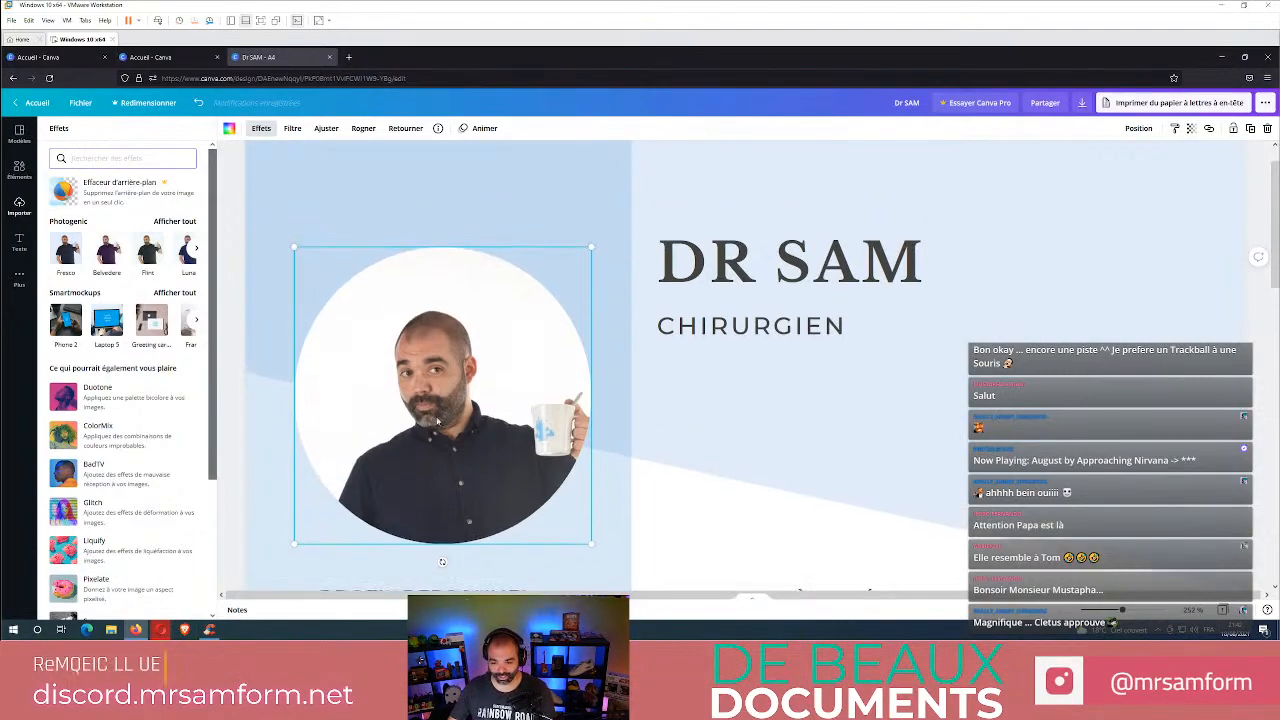
{"action": "left_click_drag", "start_coordinate": [408, 412], "coordinate": [408, 343]}
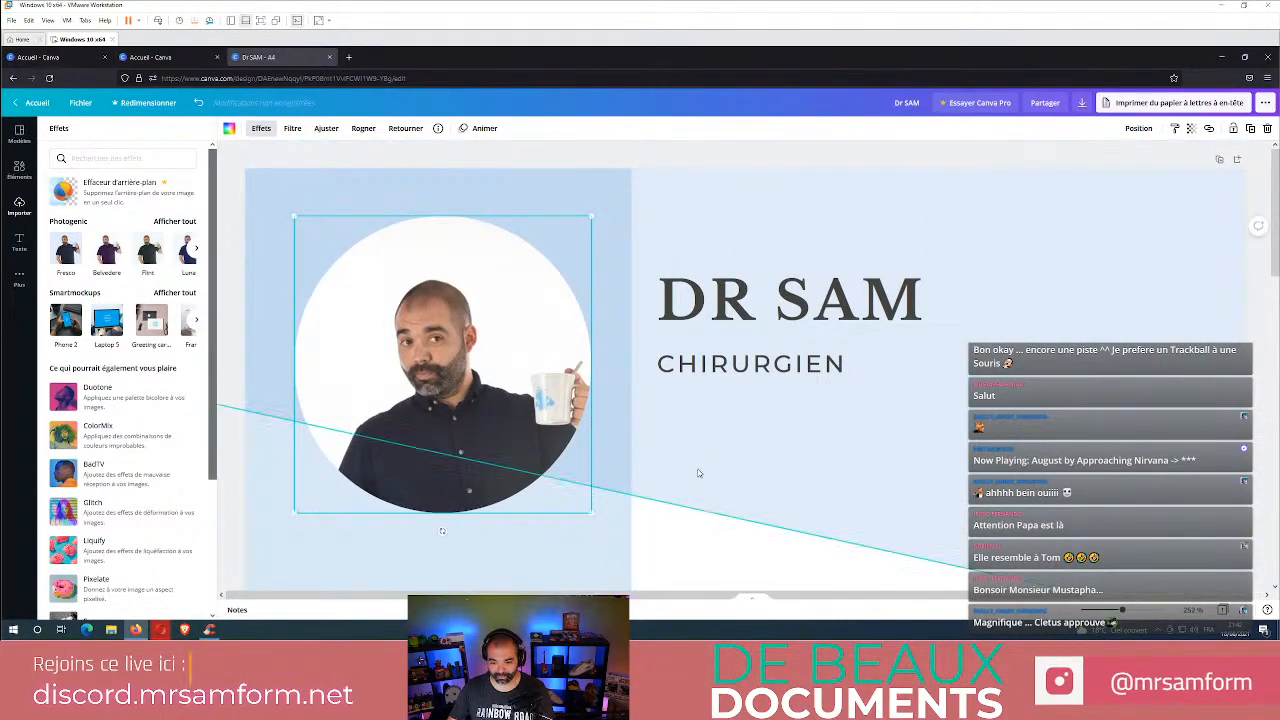
{"action": "left_click", "coordinate": [738, 476]}
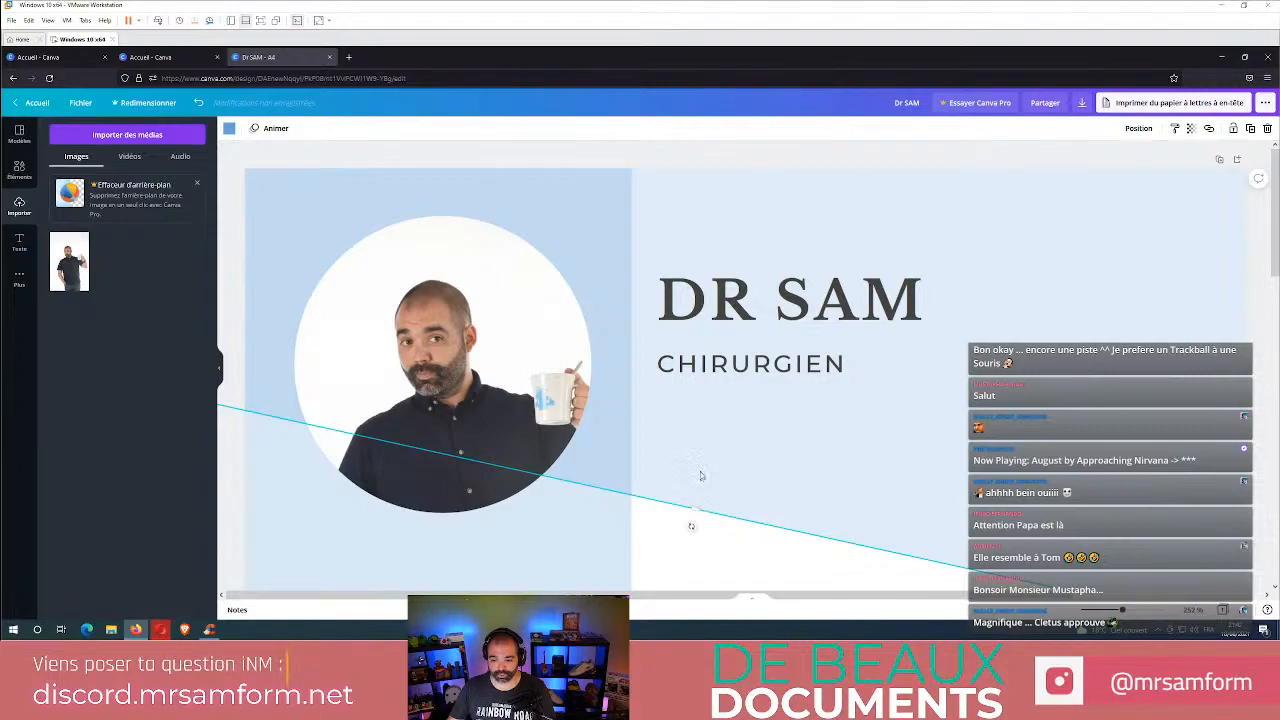
{"action": "scroll", "coordinate": [612, 483], "scroll_direction": "down", "scroll_amount": 1}
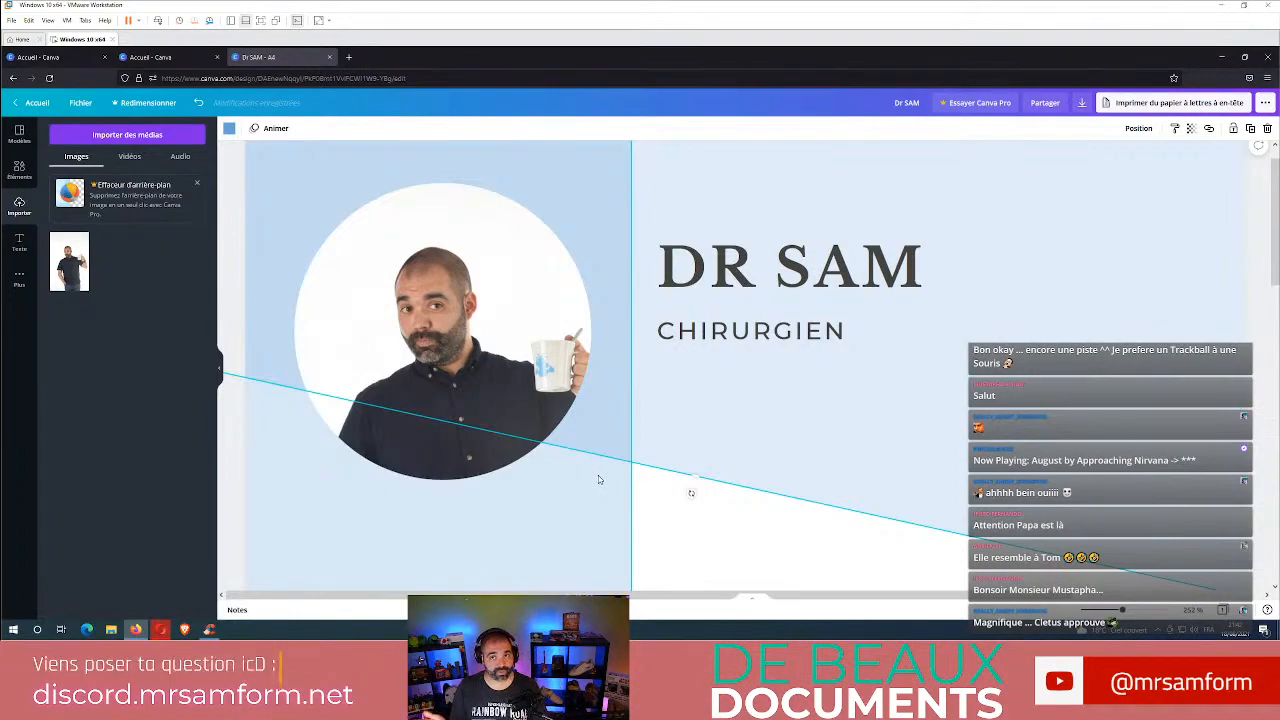
- Move the PROFIL PERSONNEL text group slightly upward beneath the circular portrait
{"action": "left_click", "coordinate": [521, 320]}
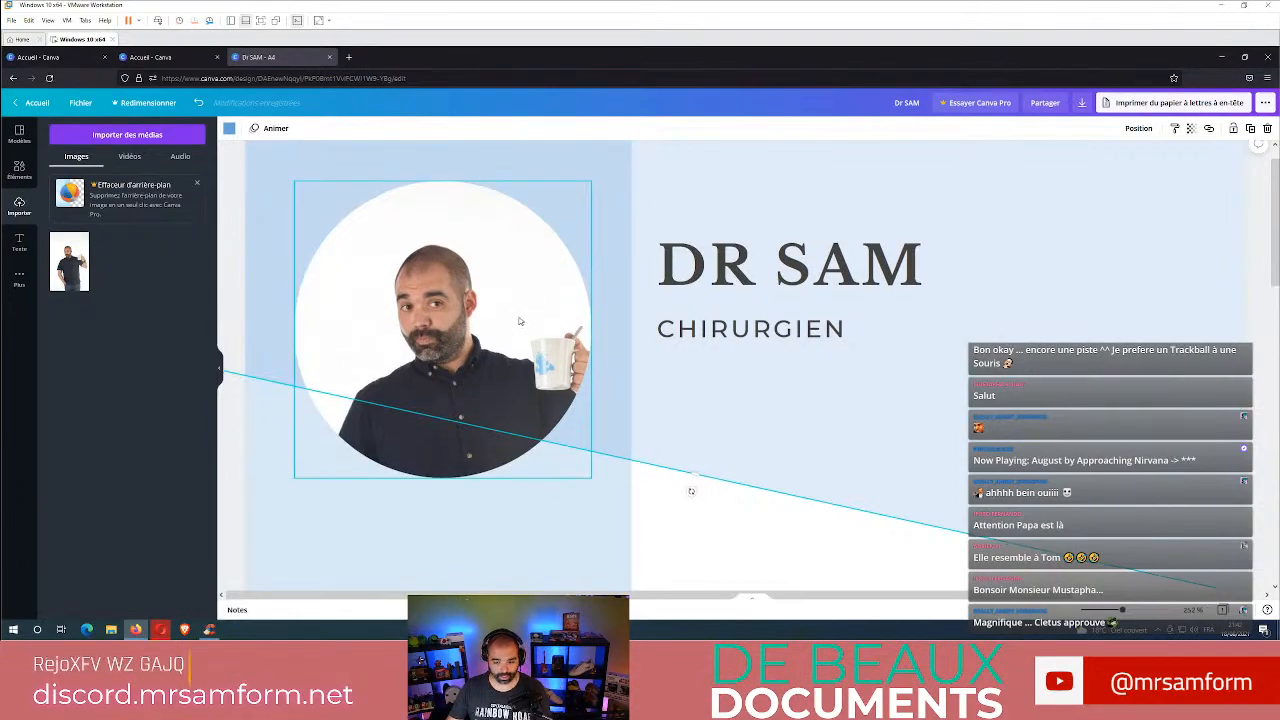
{"action": "scroll", "coordinate": [519, 321], "scroll_direction": "down", "scroll_amount": 3}
{"action": "scroll", "coordinate": [521, 315], "scroll_direction": "down", "scroll_amount": 2}
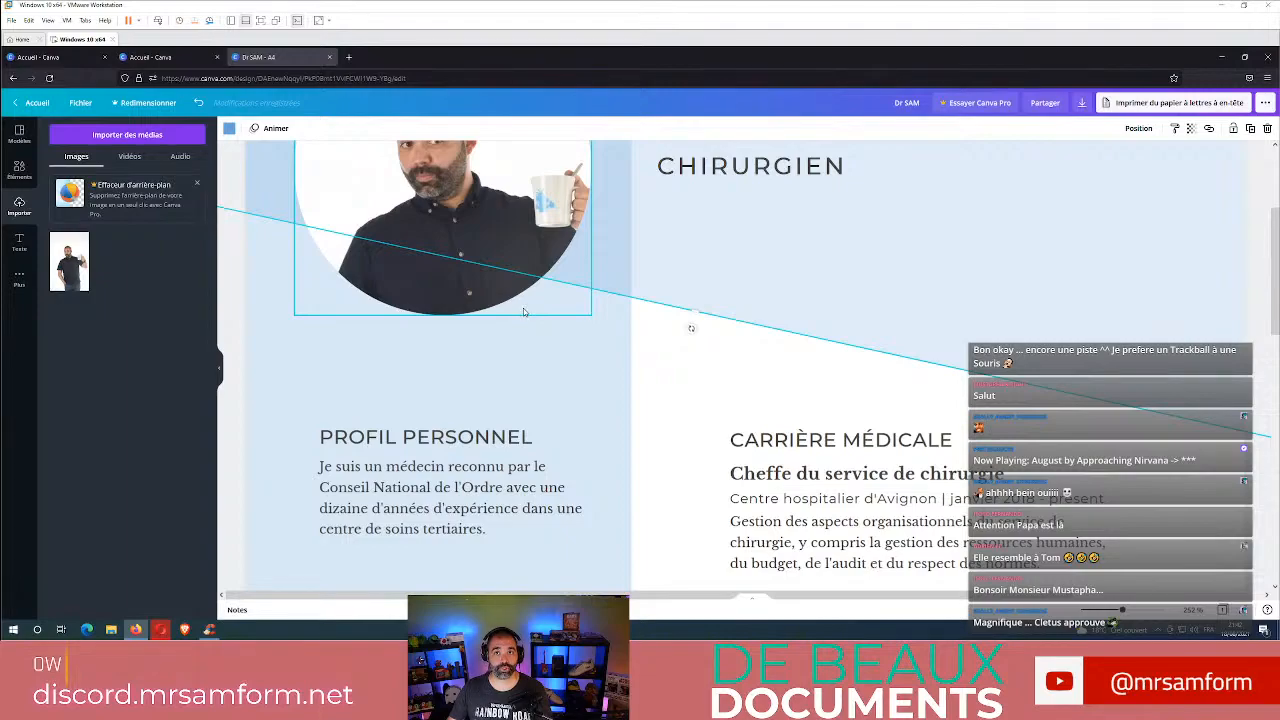
{"action": "scroll", "coordinate": [523, 310], "scroll_direction": "down", "scroll_amount": 1}
{"action": "scroll", "coordinate": [500, 360], "scroll_direction": "down", "scroll_amount": 1}
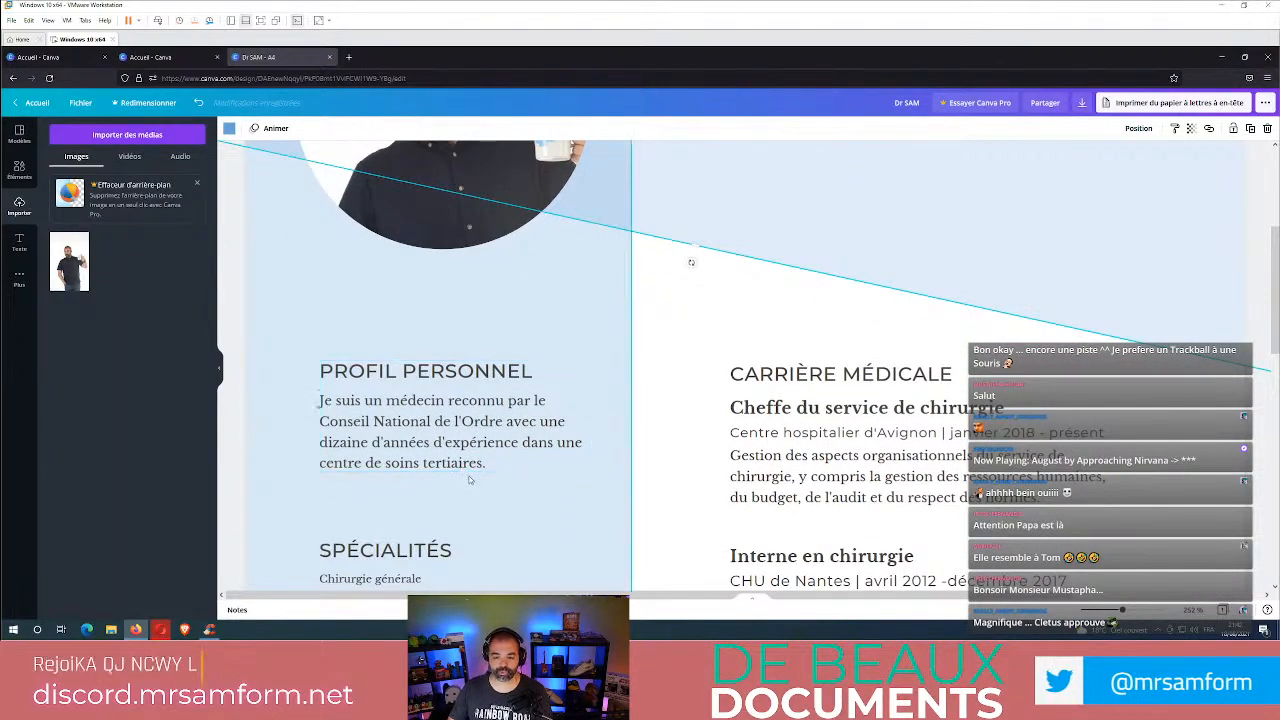
{"action": "left_click", "coordinate": [469, 444]}
{"action": "left_click_drag", "start_coordinate": [469, 444], "coordinate": [480, 421]}
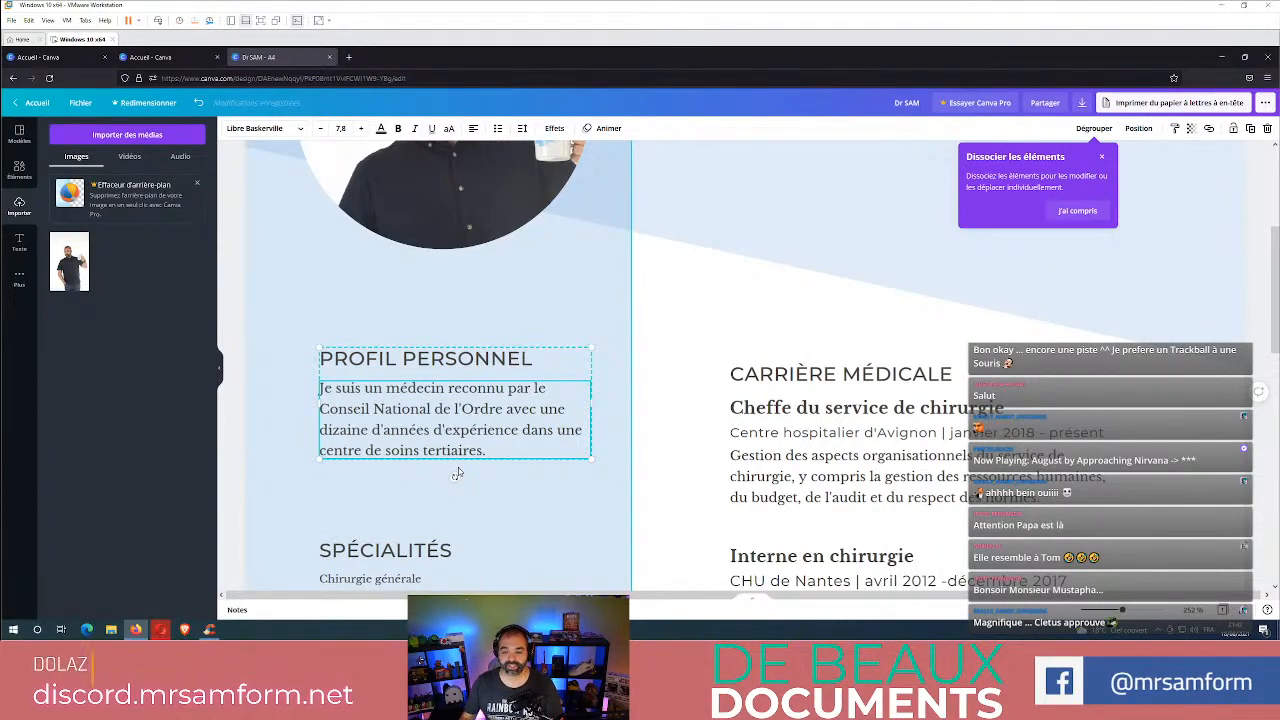
- Replace the PROFIL PERSONNEL heading text with "CARACTERISTIQUES"
{"action": "double_click", "coordinate": [395, 359]}
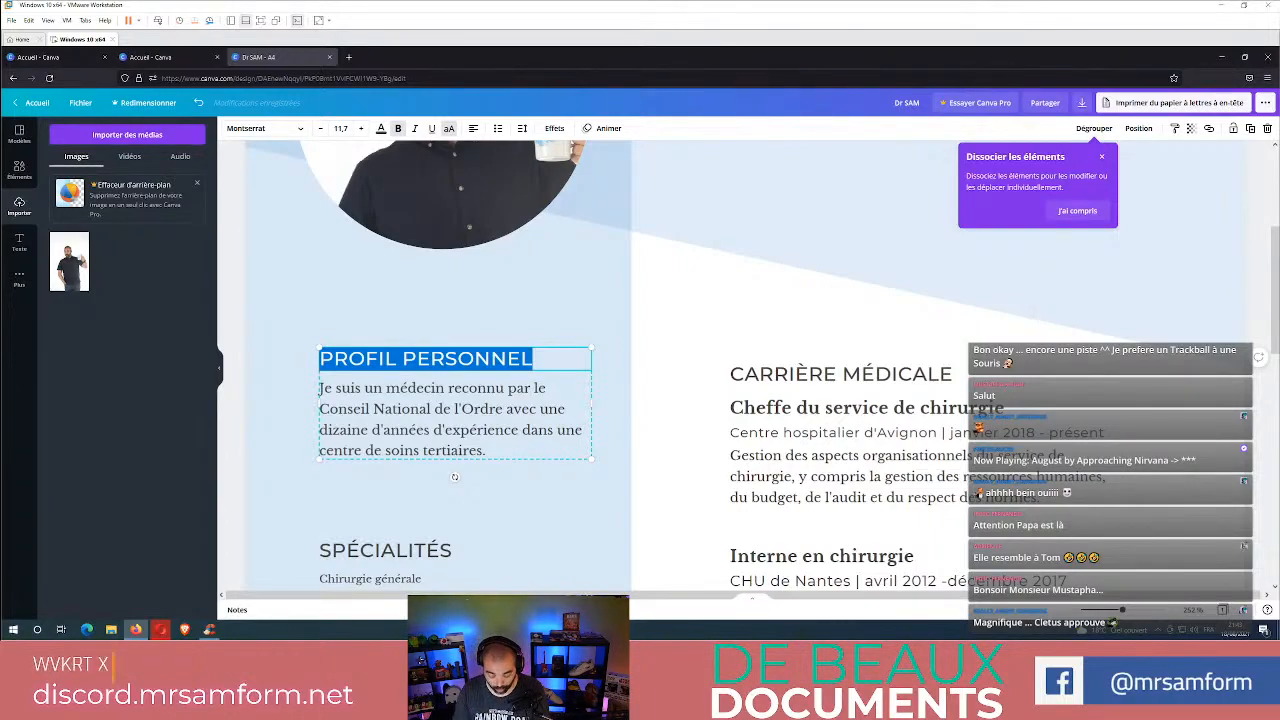
{"action": "type", "text": "CARACTERISTIQUE"}
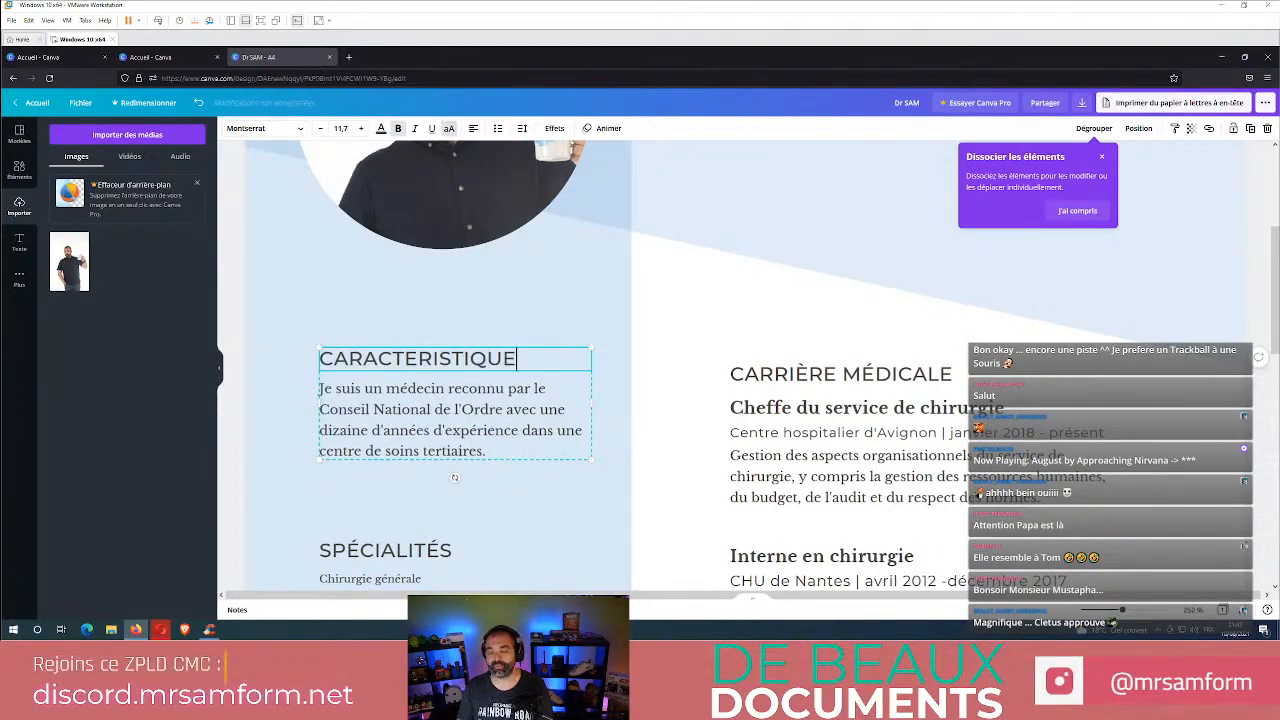
{"action": "type", "text": "S"}
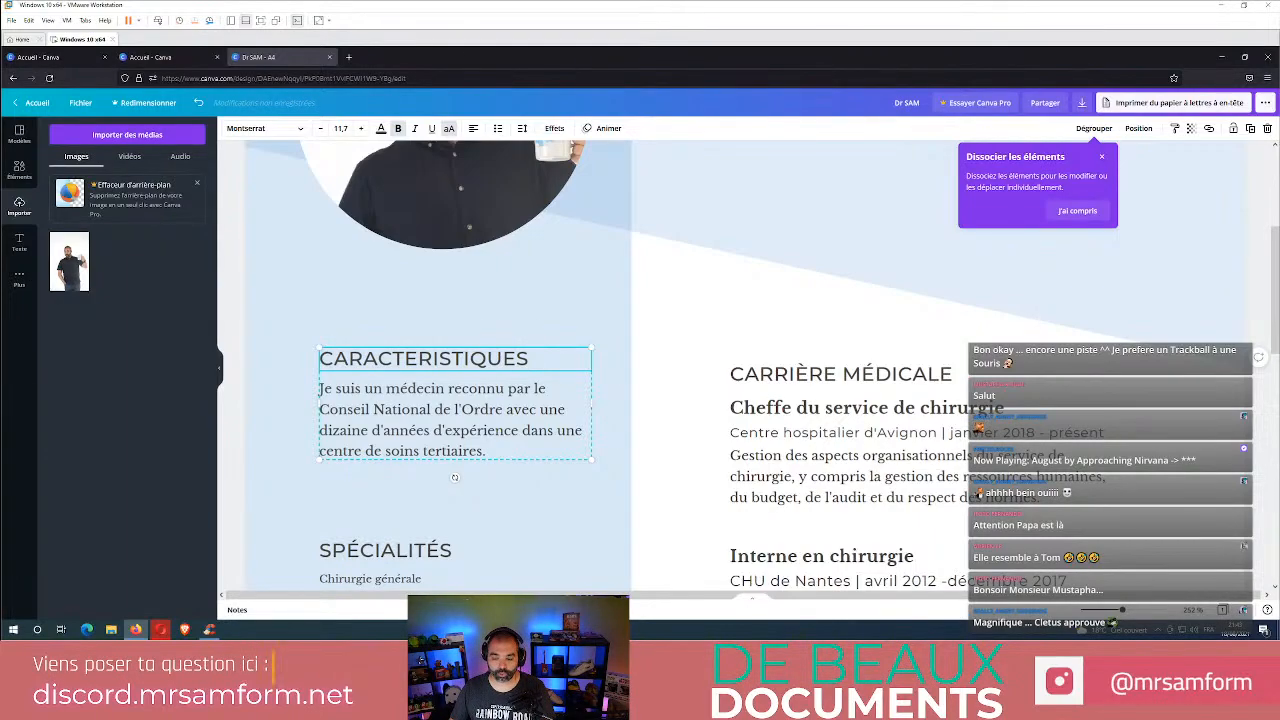
- Change the heading of the text group below the portrait to "LOISIRS"
{"action": "key", "text": "ctrl+a"}
{"action": "type", "text": "LOISIR"}
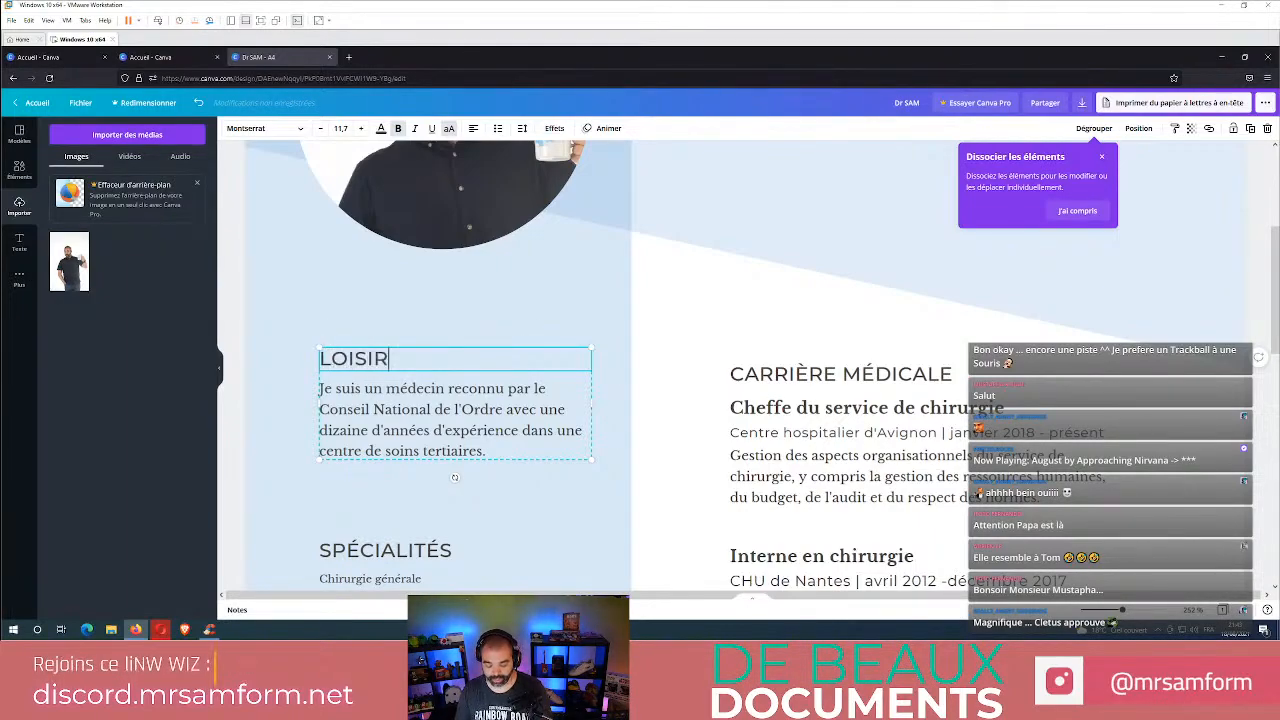
{"action": "type", "text": "S"}
- Replace the paragraph under LOISIRS with "Oui je vais absolument très bien. Je vous souhaite une belle journée ensoleillée"
{"action": "left_click", "coordinate": [344, 409]}
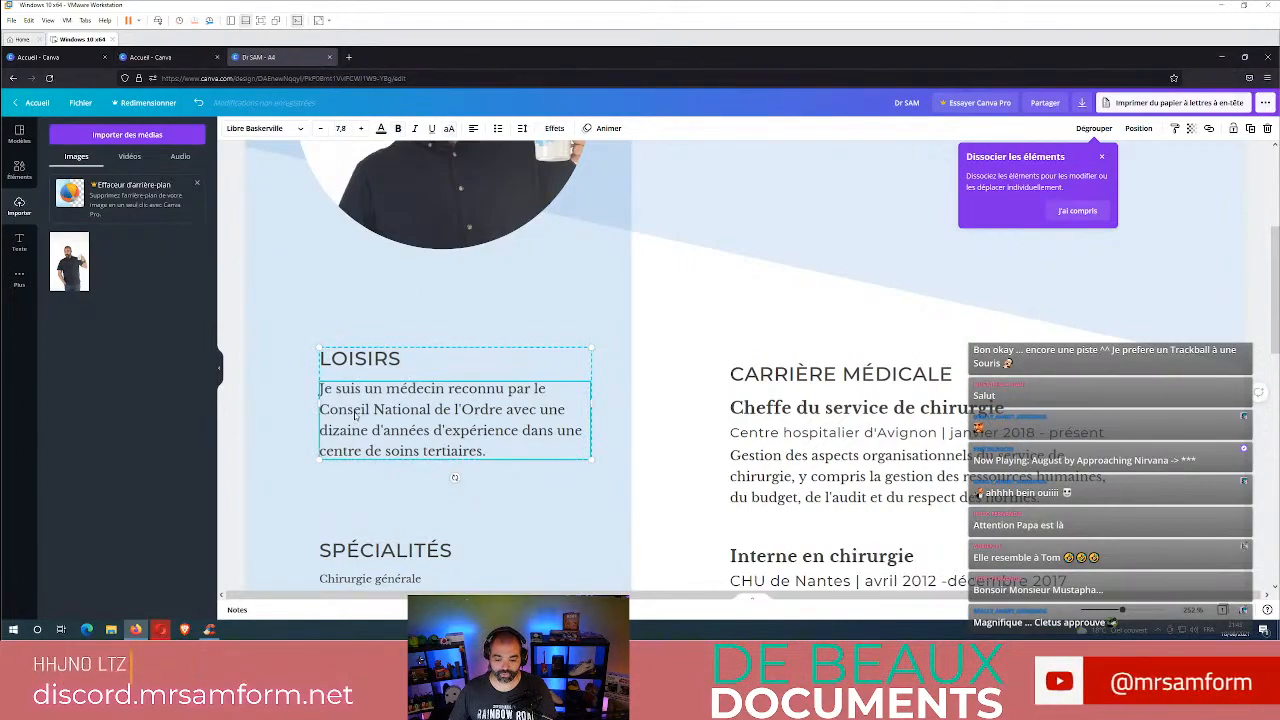
{"action": "double_click", "coordinate": [344, 409]}
{"action": "key", "text": "ctrl+a"}
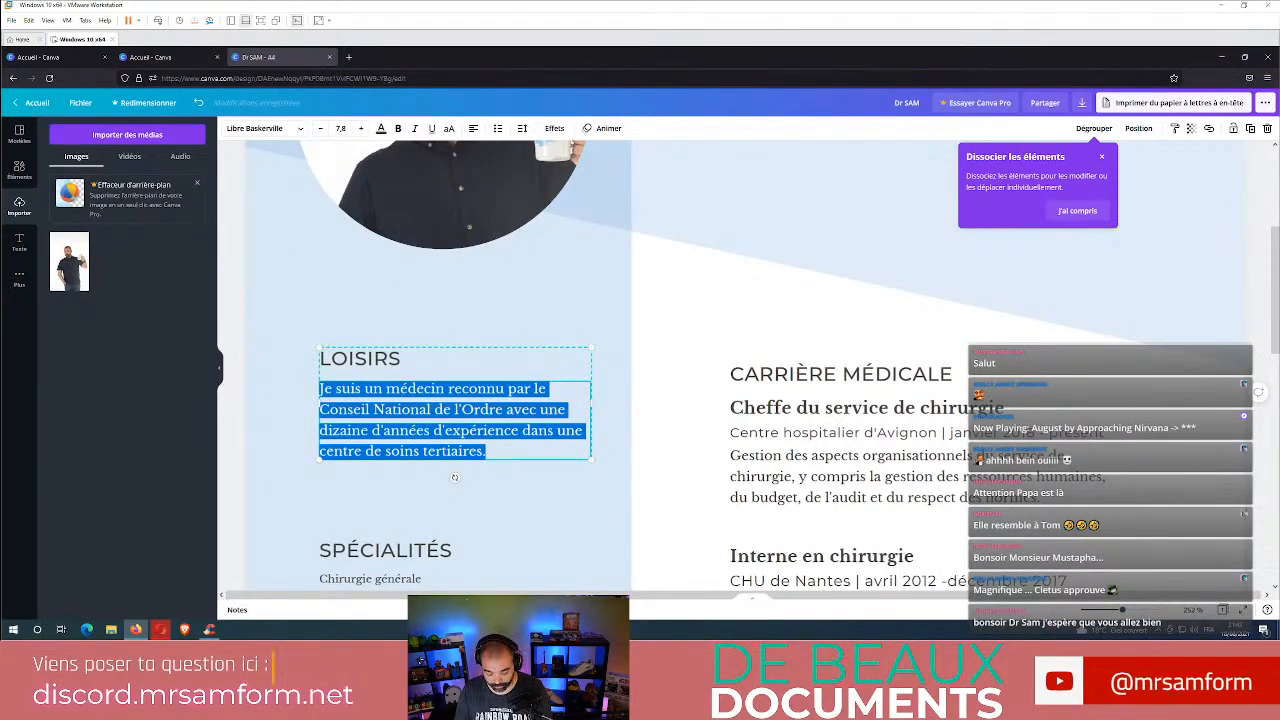
{"action": "type", "text": "Oui je vais ab"}
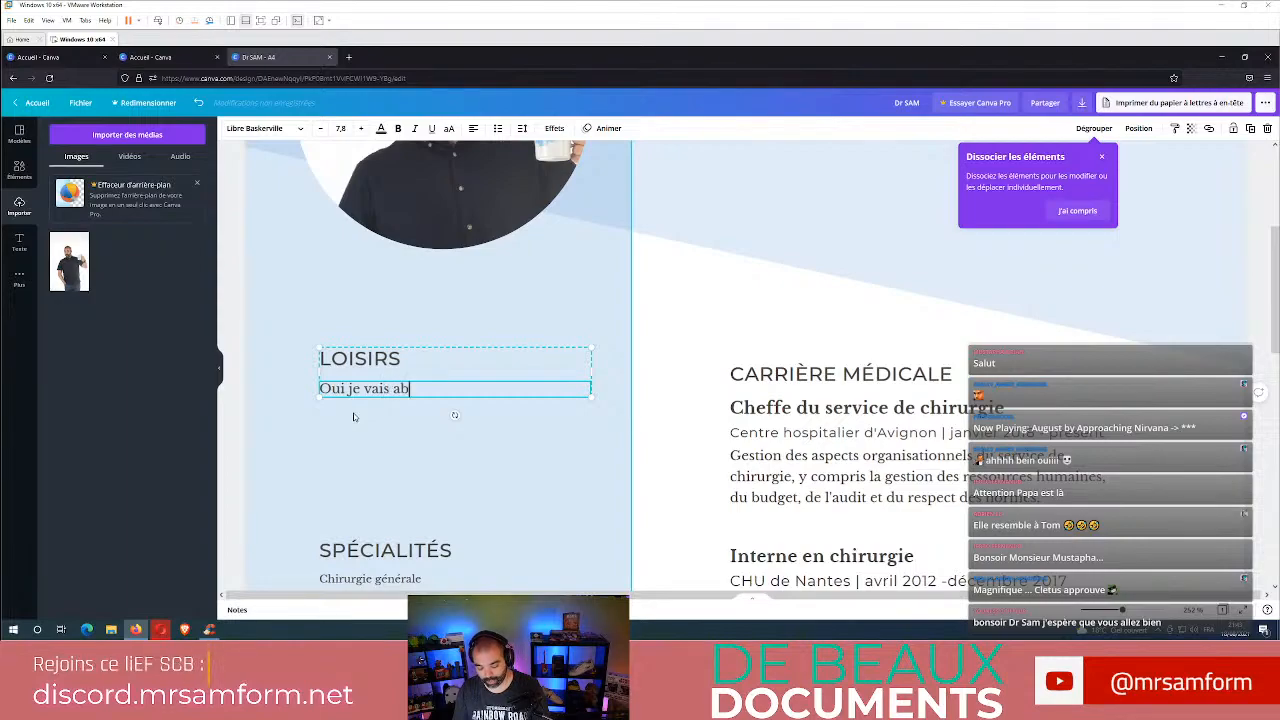
{"action": "type", "text": "solument très bien"}
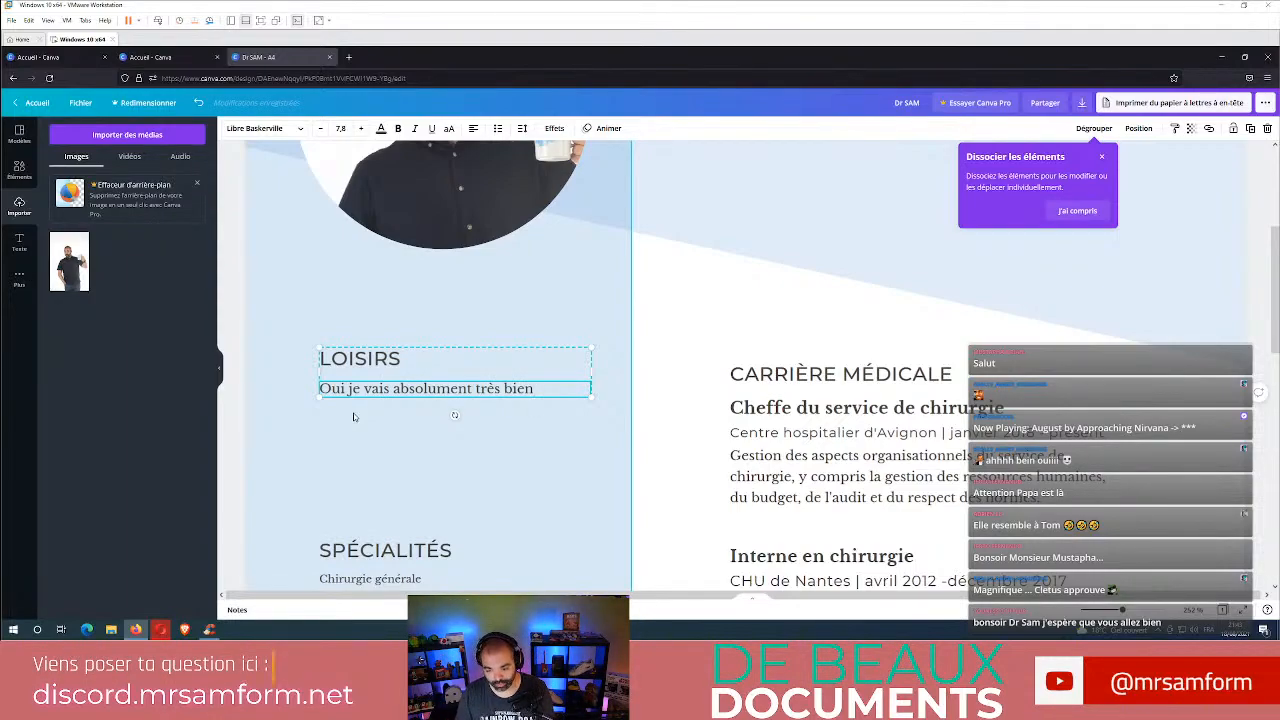
{"action": "type", "text": ". Je"}
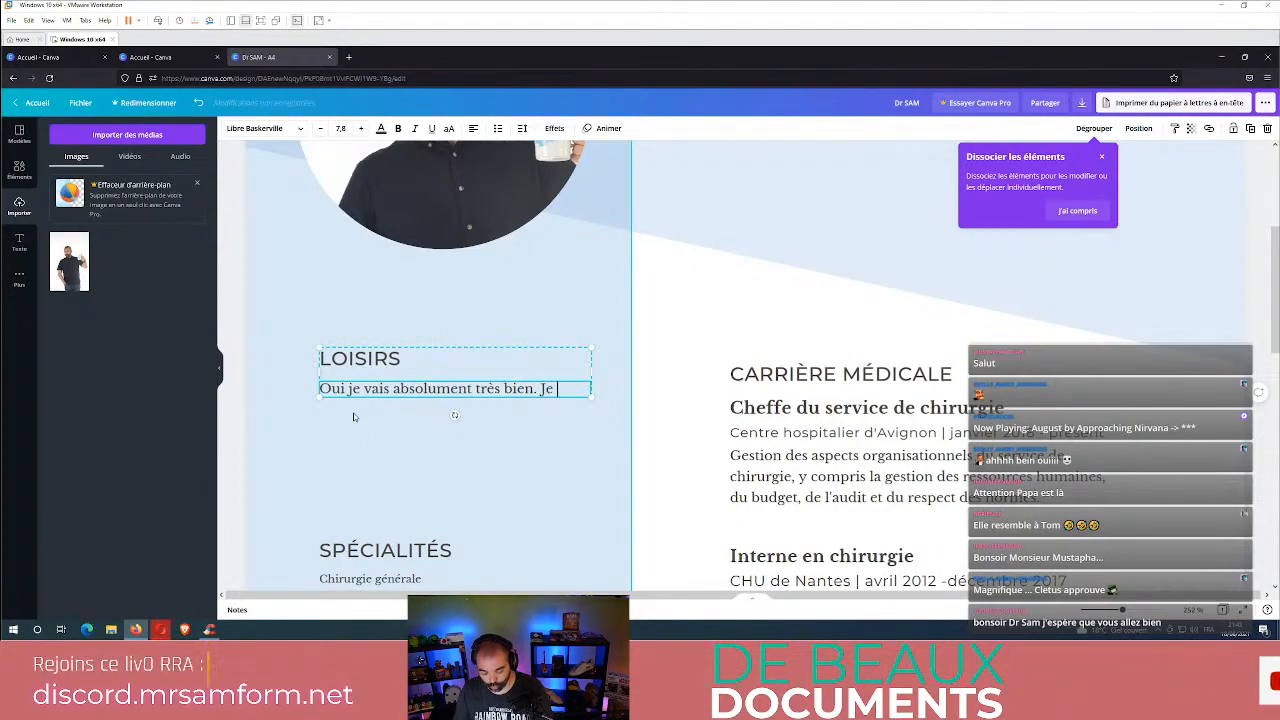
{"action": "type", "text": " vous souhaite un"}
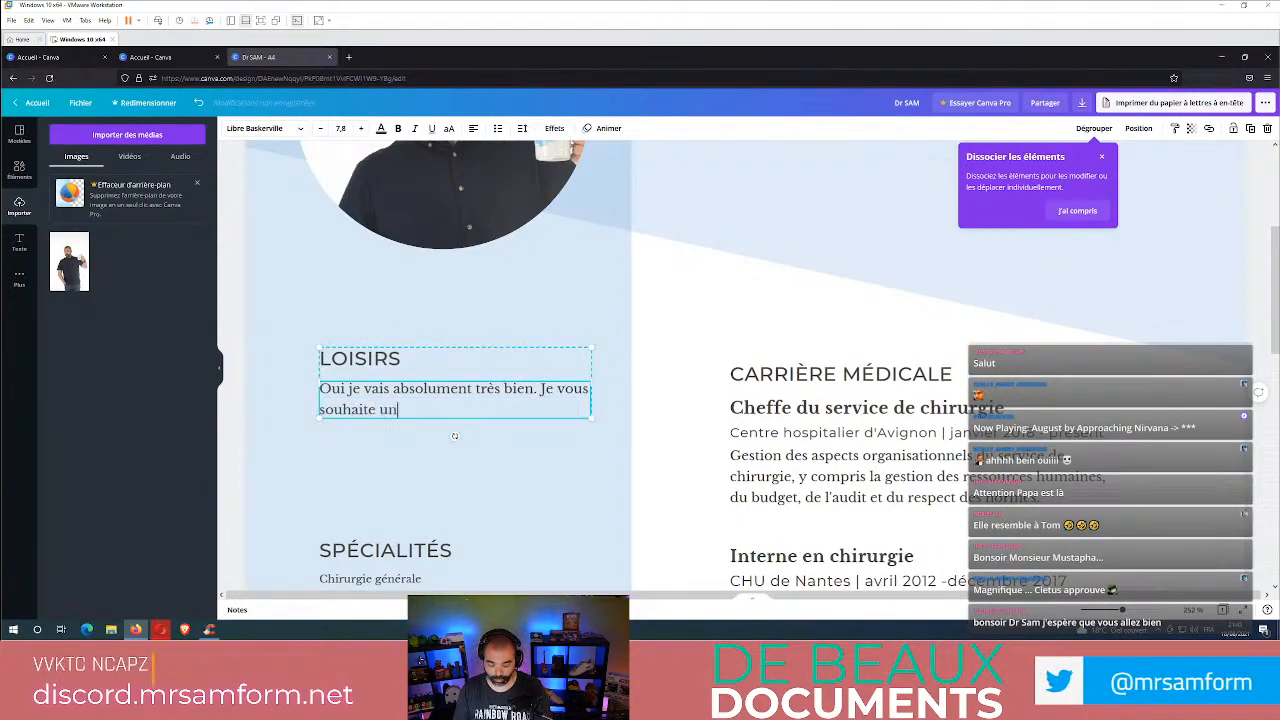
{"action": "type", "text": "e belle journée ensoleillée )"}
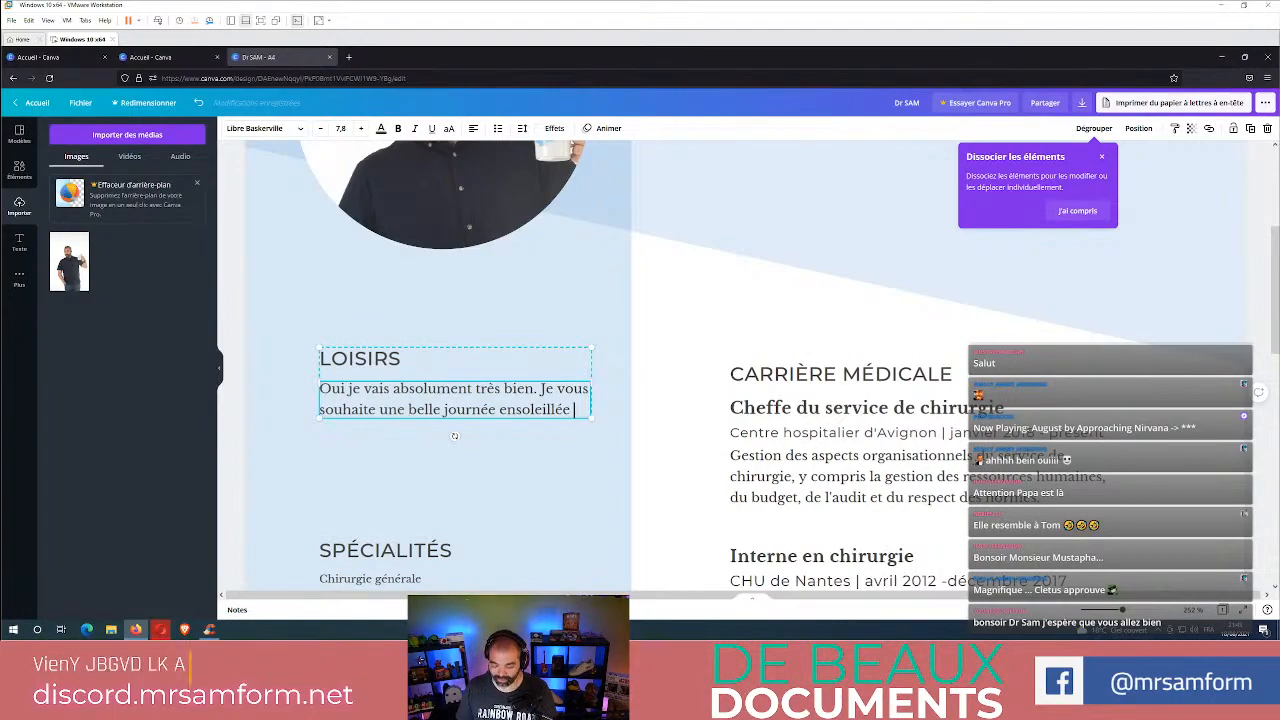
- Find a sun emoji with the search word "soleil", insert it at the end of the LOISIRS paragraph and finish editing the text
{"action": "key", "text": "super+period"}
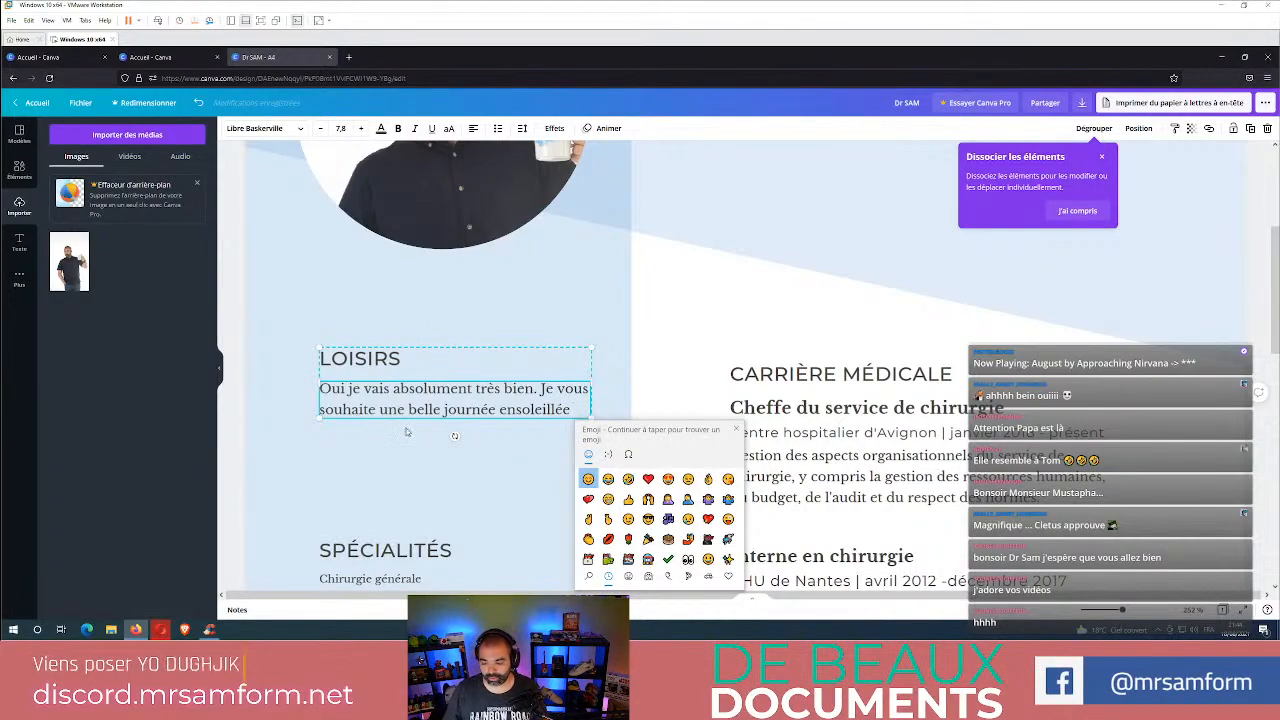
{"action": "scroll", "coordinate": [669, 519], "scroll_direction": "down", "scroll_amount": 1}
{"action": "scroll", "coordinate": [669, 514], "scroll_direction": "down", "scroll_amount": 1}
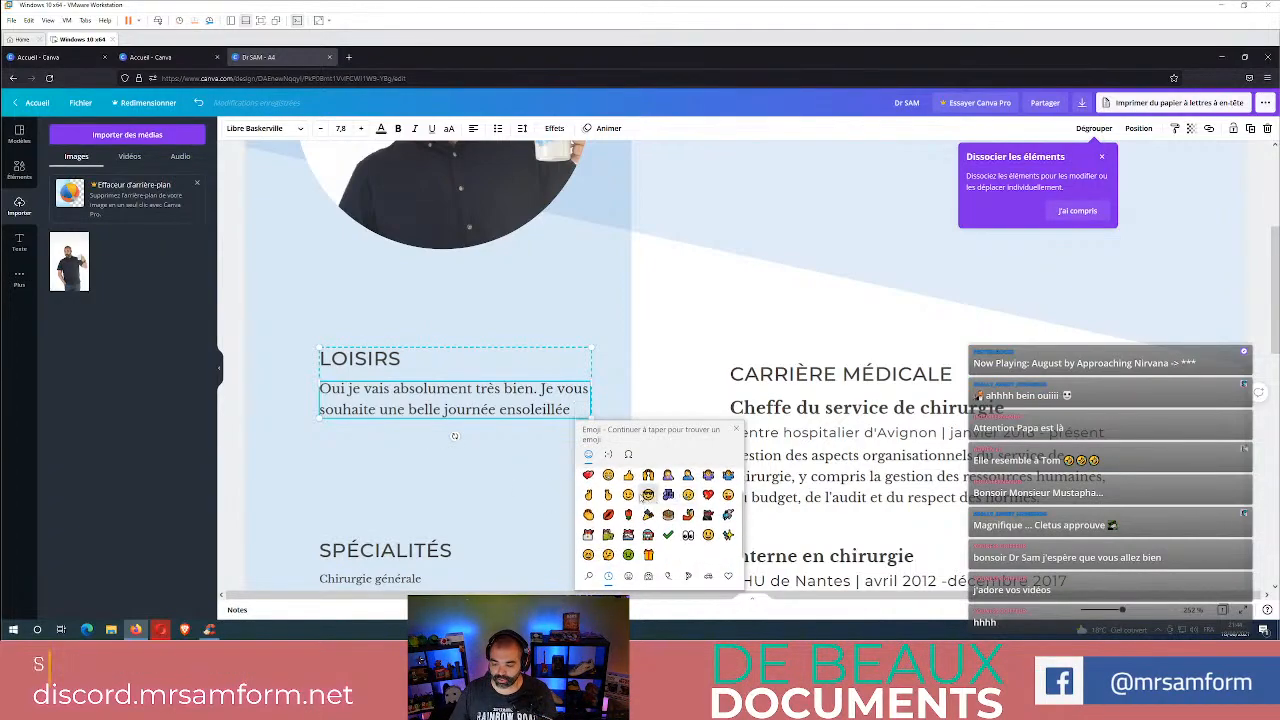
{"action": "left_click", "coordinate": [588, 577]}
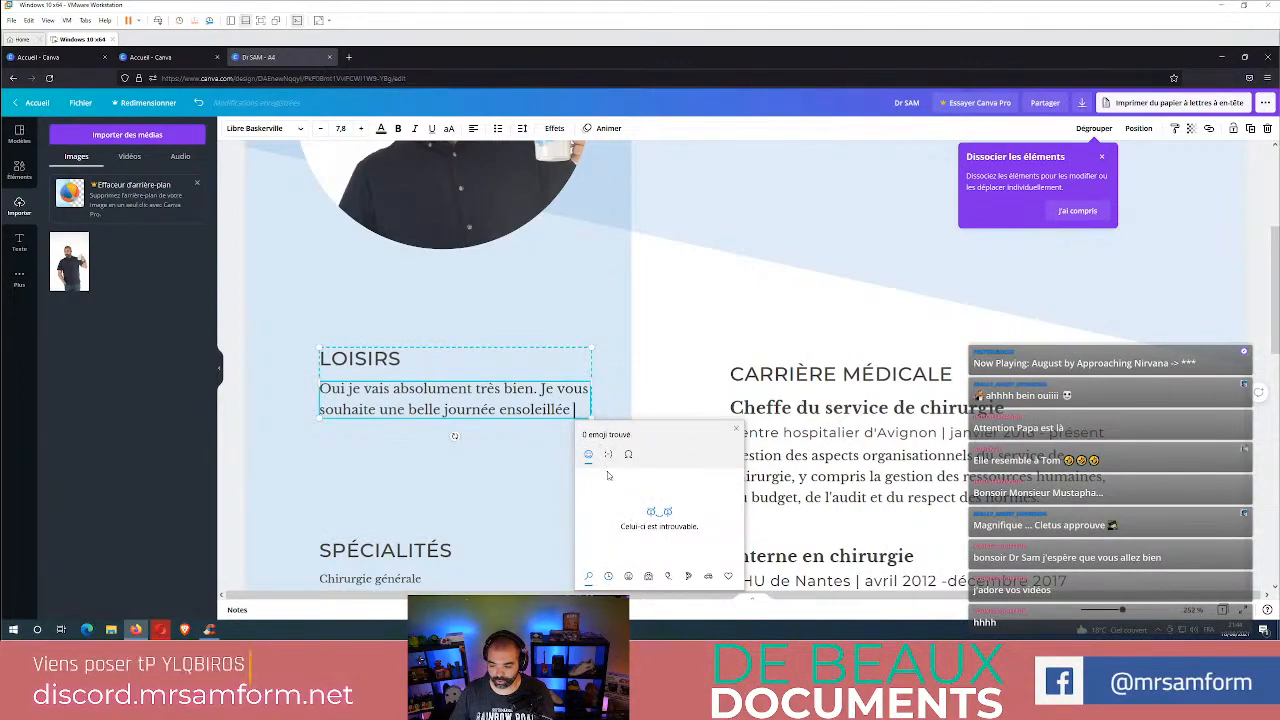
{"action": "type", "text": "soleil"}
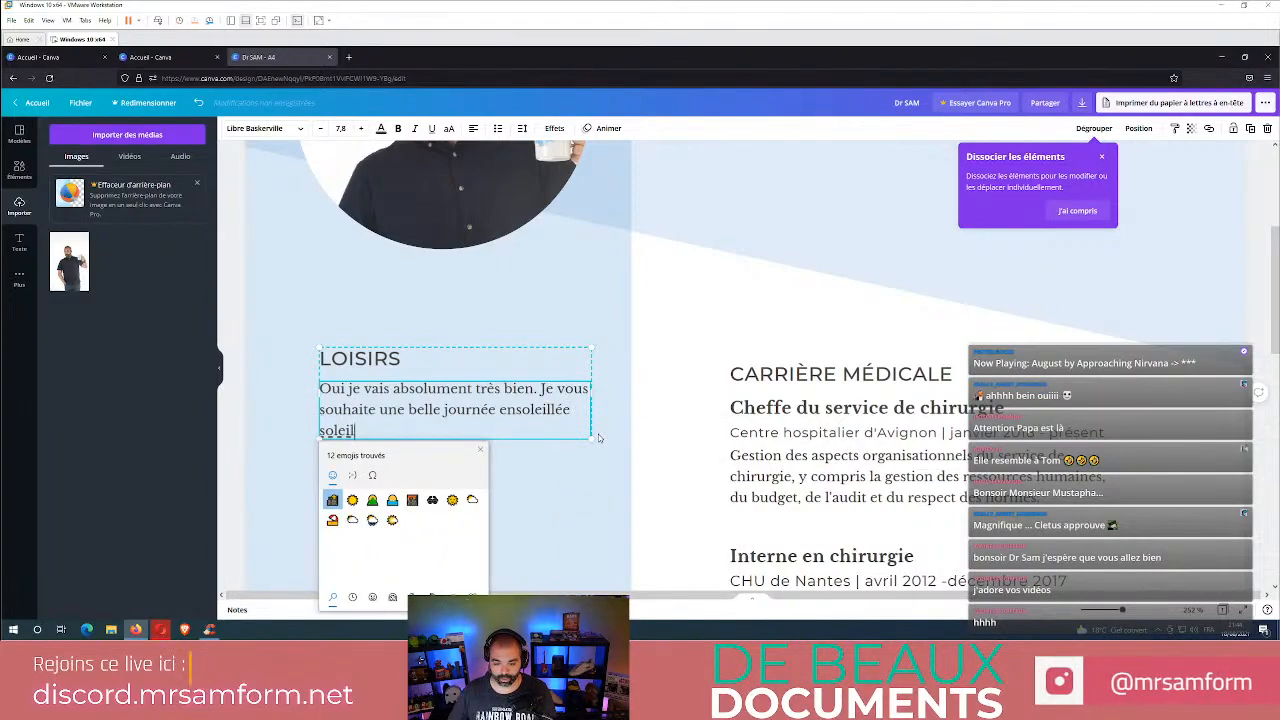
{"action": "key", "text": "Right"}
{"action": "key", "text": "Return"}
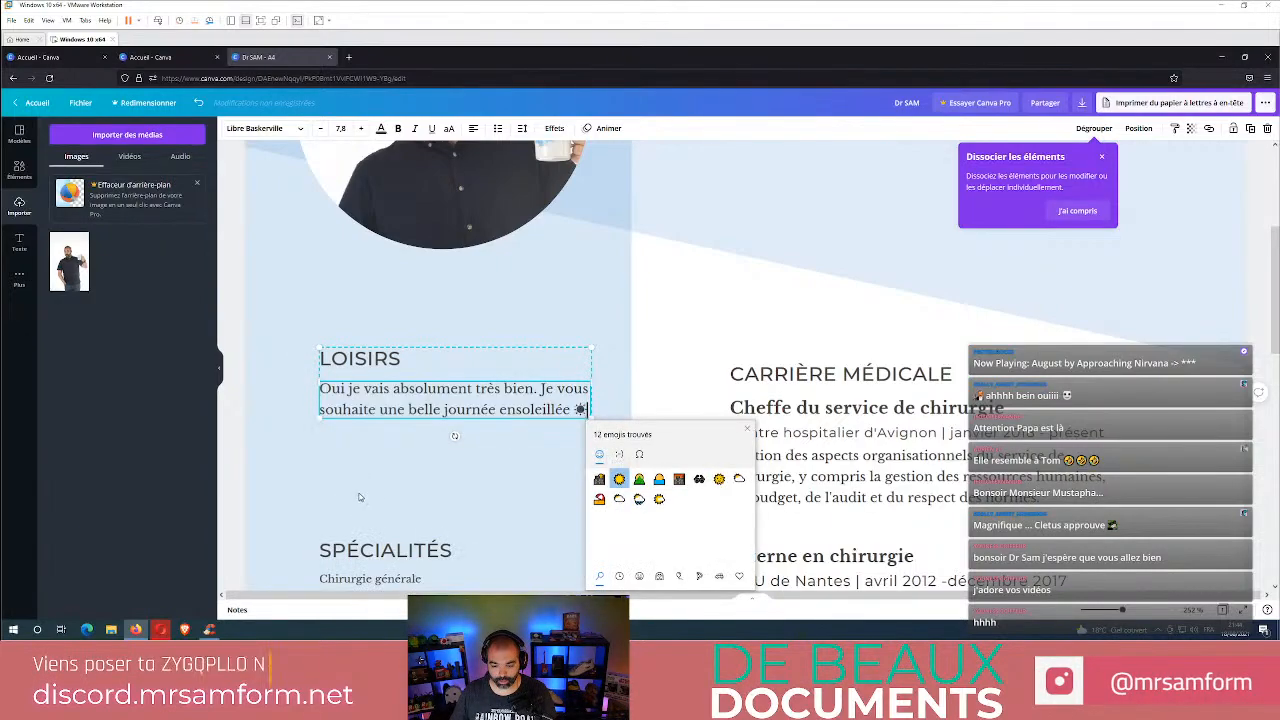
{"action": "key", "text": "Escape"}
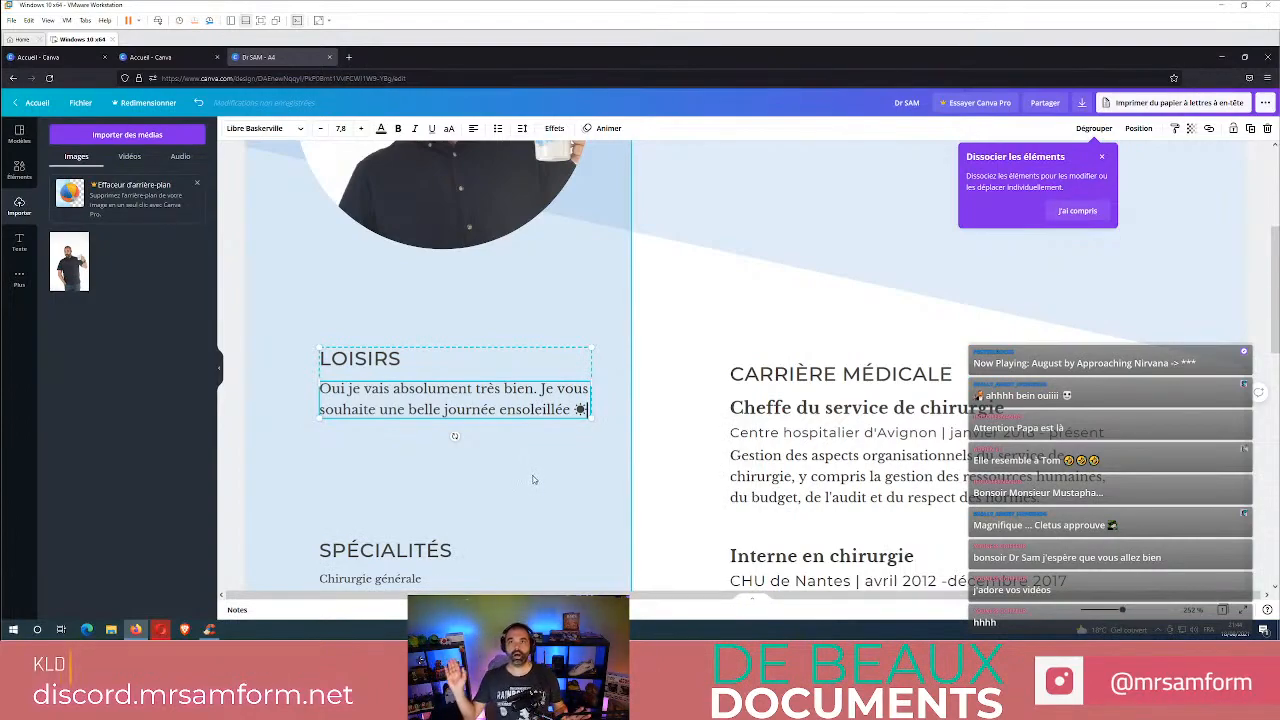
{"action": "left_click", "coordinate": [632, 508]}
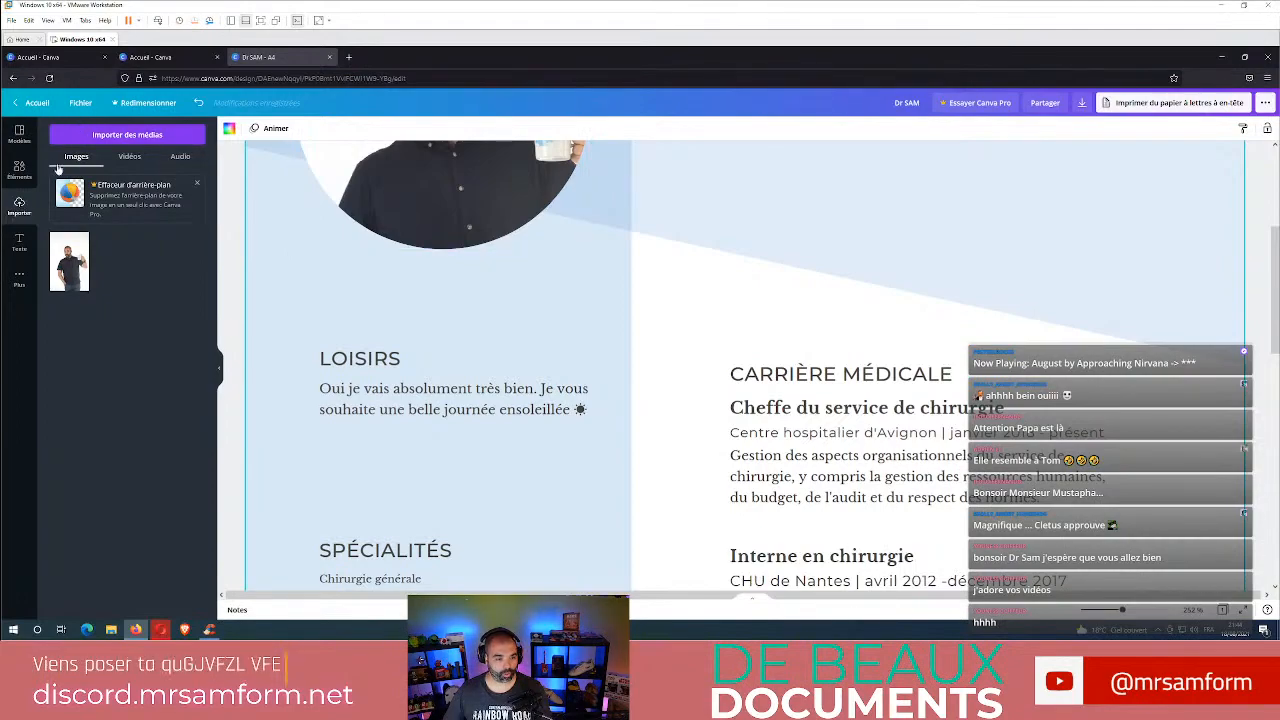
- Search the elements library for "soleil"
{"action": "left_click", "coordinate": [24, 178]}
{"action": "left_click", "coordinate": [120, 134]}
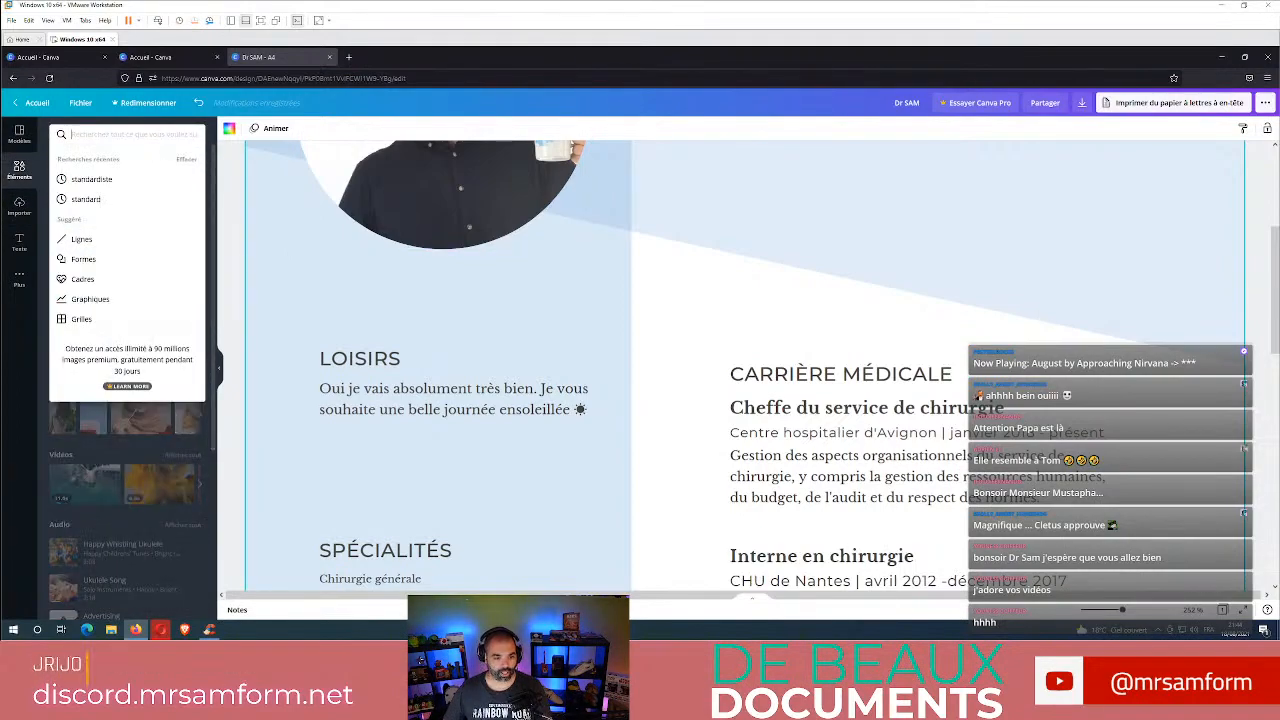
{"action": "type", "text": "sleil"}
{"action": "key", "text": "Return"}
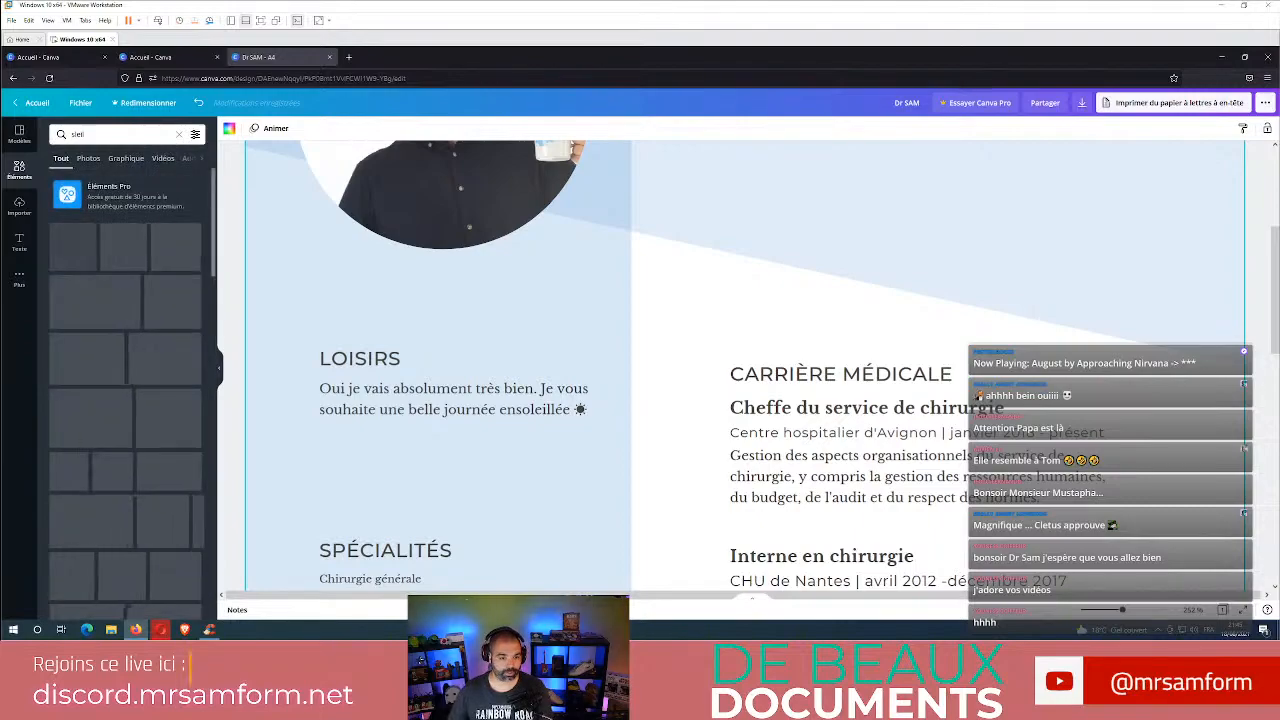
{"action": "key", "text": "ctrl+a"}
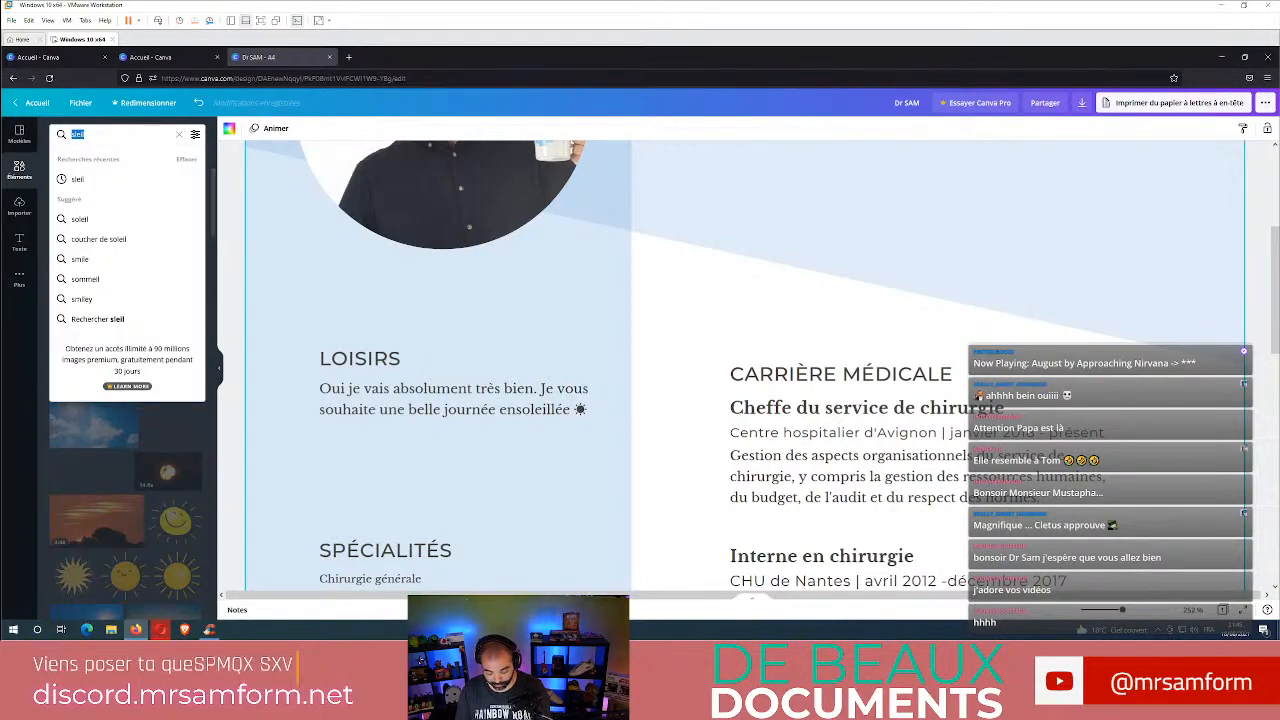
{"action": "type", "text": "soleil"}
{"action": "key", "text": "Return"}
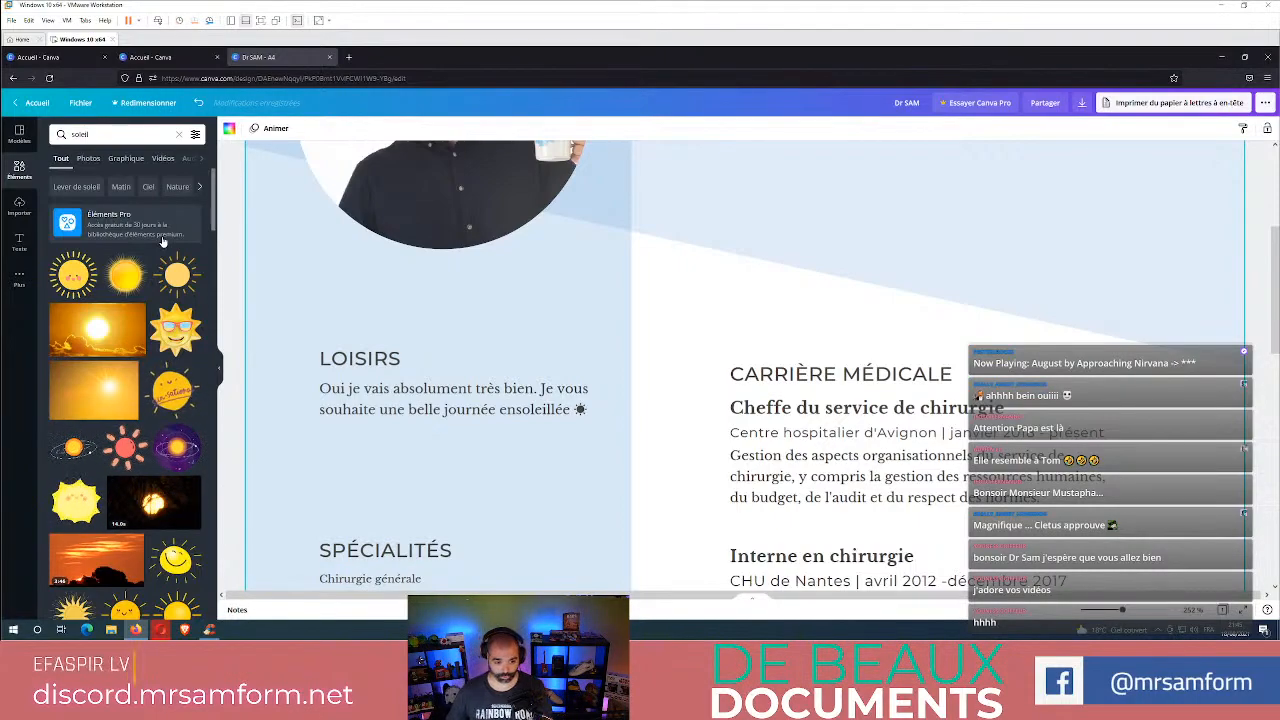
- Add the free smiling yellow sun graphic with pink cheeks from the search results to the CV page
{"action": "scroll", "coordinate": [128, 495], "scroll_direction": "down", "scroll_amount": 1}
{"action": "scroll", "coordinate": [128, 495], "scroll_direction": "up", "scroll_amount": 1}
{"action": "left_click", "coordinate": [74, 280]}
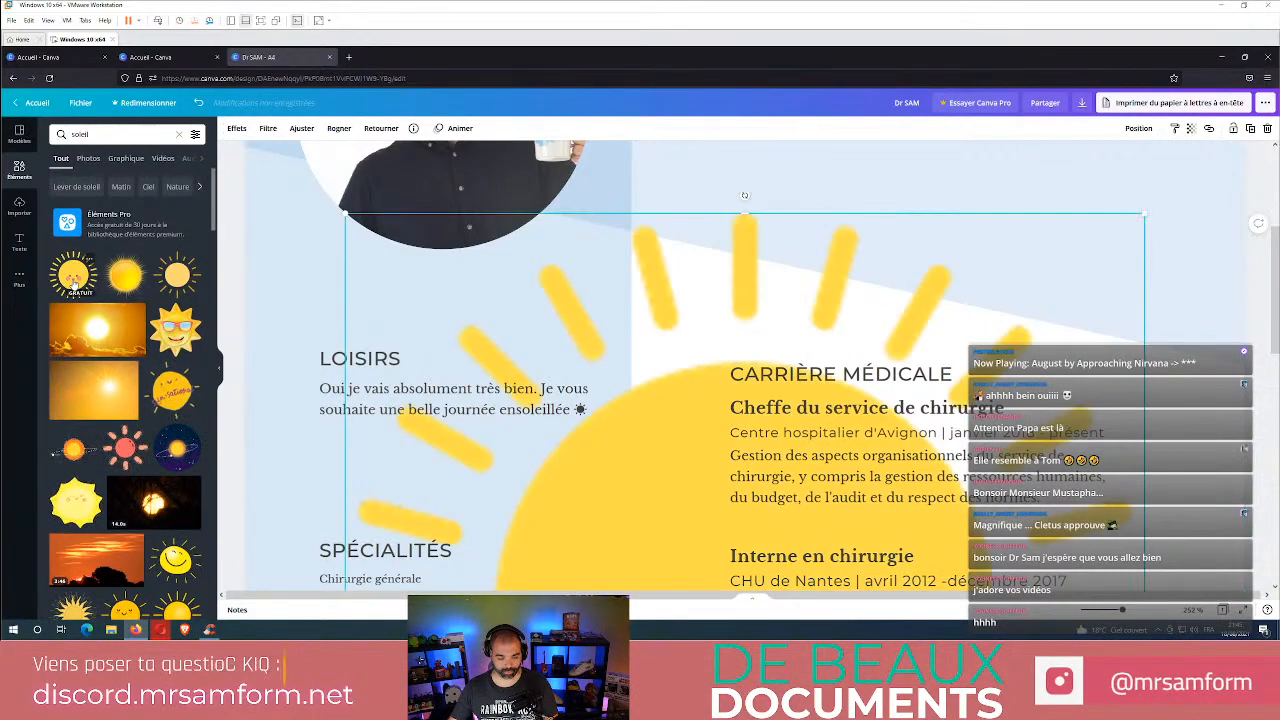
{"action": "scroll", "coordinate": [616, 346], "scroll_direction": "down", "scroll_amount": 3}
{"action": "scroll", "coordinate": [616, 342], "scroll_direction": "down", "scroll_amount": 2}
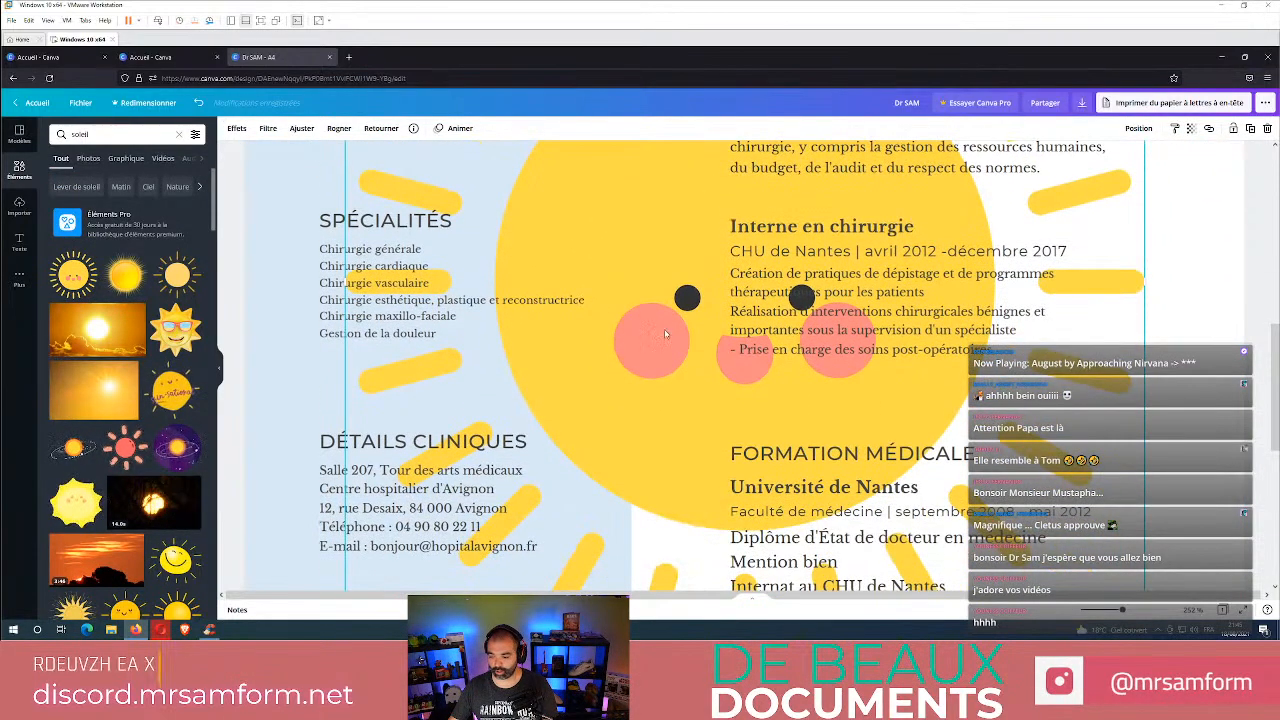
{"action": "scroll", "coordinate": [668, 329], "scroll_direction": "down", "scroll_amount": 2}
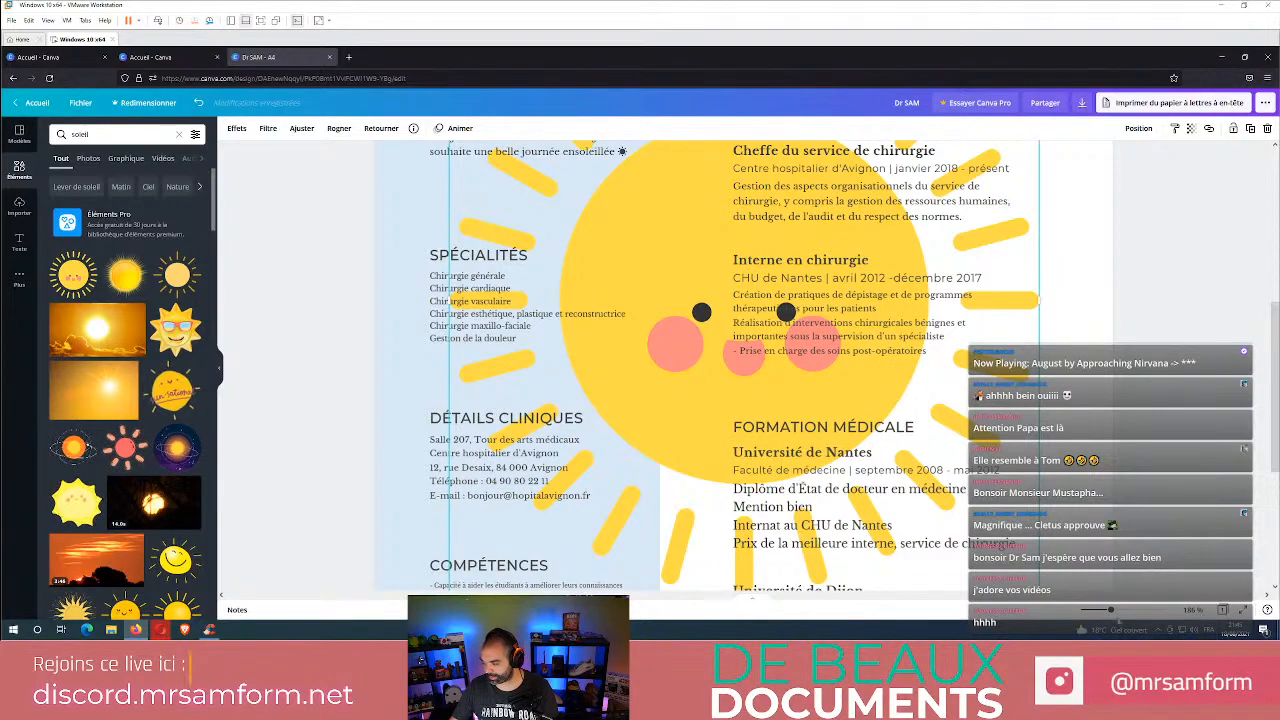
{"action": "scroll", "coordinate": [745, 355], "scroll_direction": "down", "scroll_amount": 2}
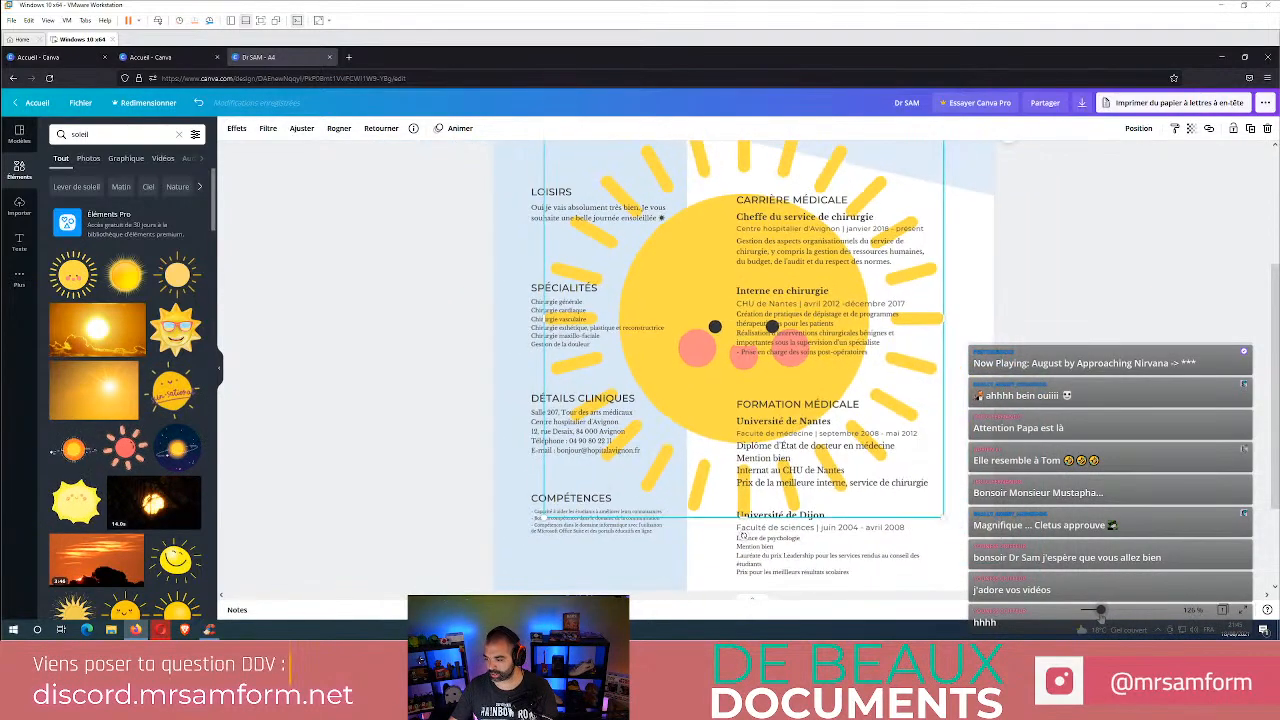
- Shrink the sun graphic to a small icon straddling the edge of the blue column, just below the portrait
{"action": "scroll", "coordinate": [938, 528], "scroll_direction": "down", "scroll_amount": 1}
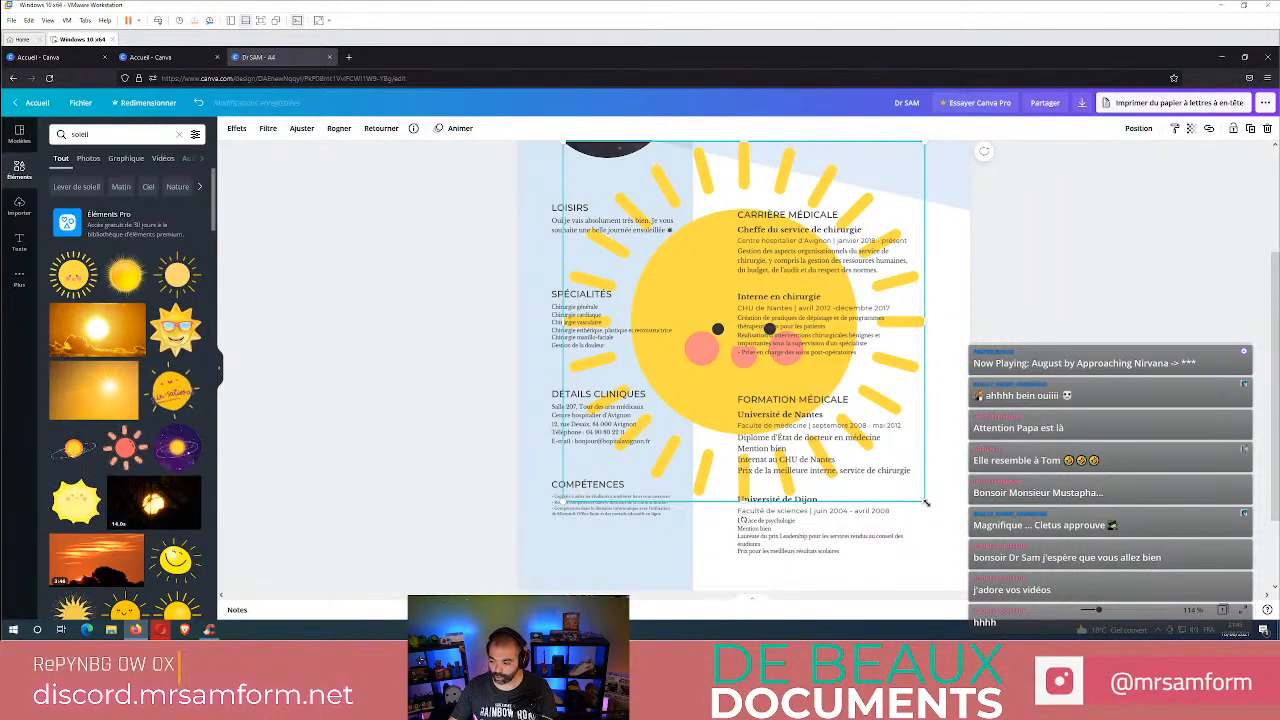
{"action": "left_click_drag", "start_coordinate": [928, 502], "coordinate": [693, 180]}
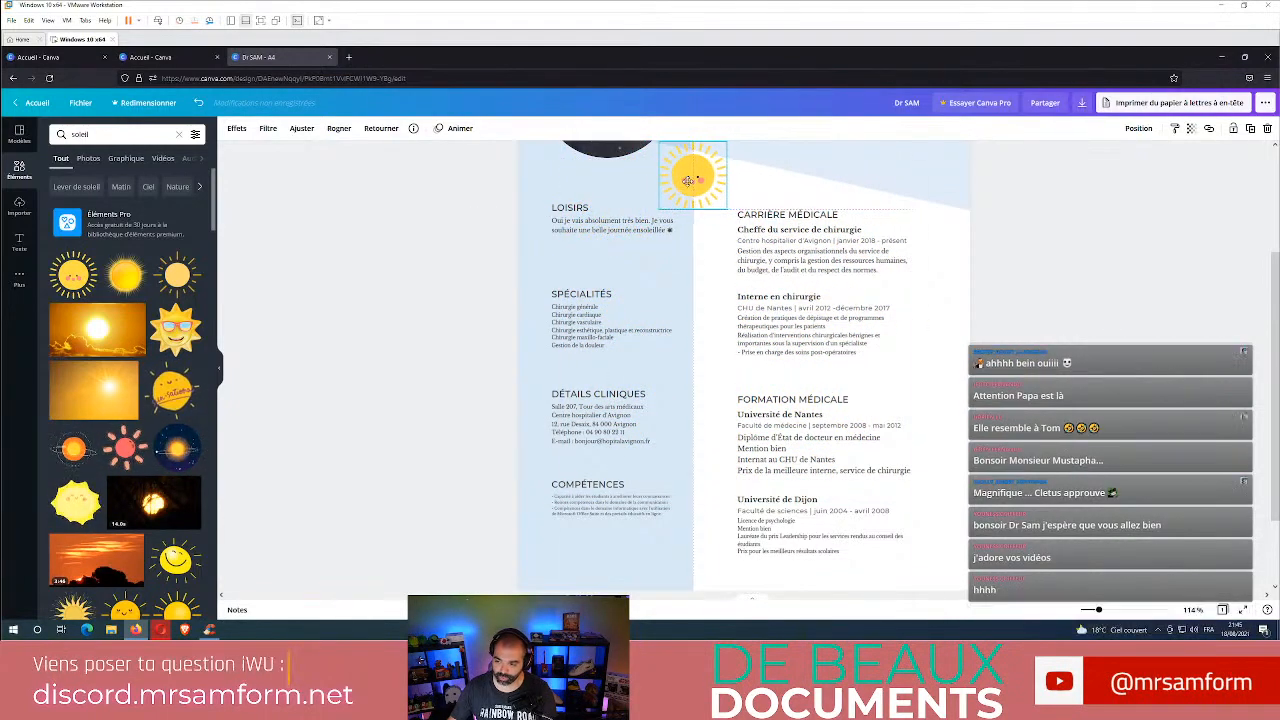
{"action": "left_click", "coordinate": [898, 366]}
- Examine the CV page from the portrait to COMPÉTENCES, including the CARRIÈRE MÉDICALE text up close
{"action": "scroll", "coordinate": [898, 366], "scroll_direction": "up", "scroll_amount": 2}
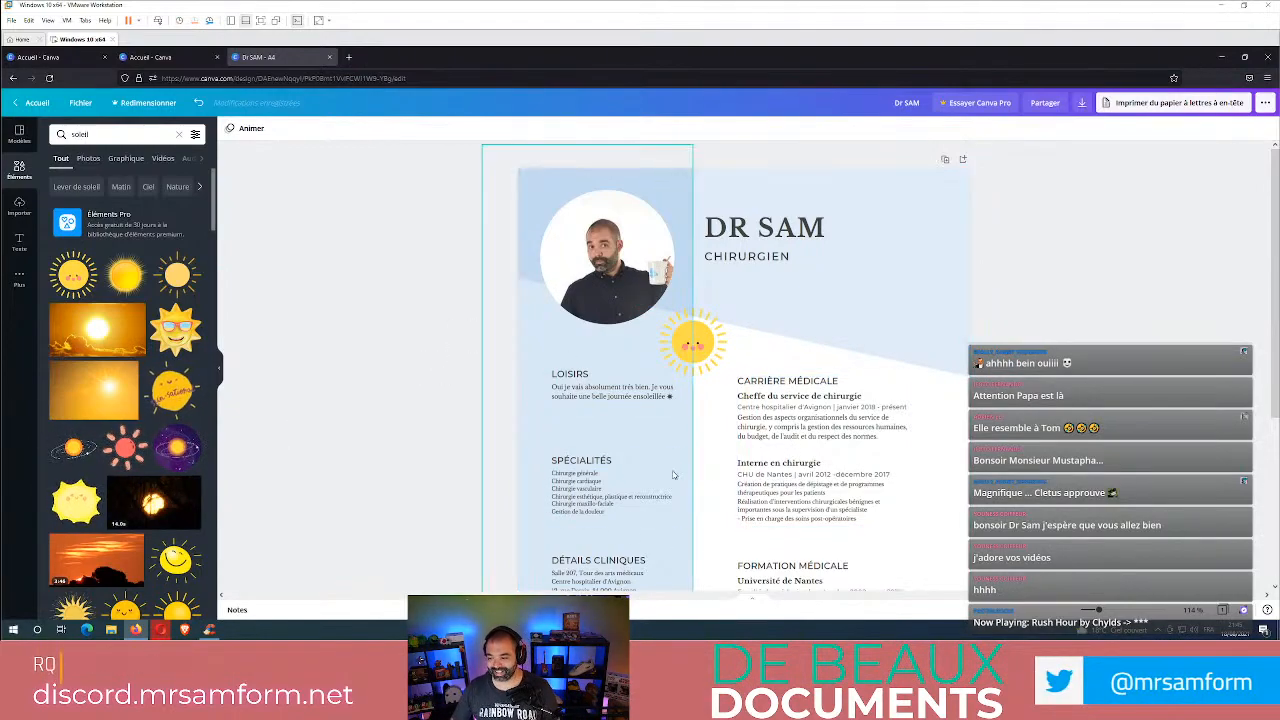
{"action": "scroll", "coordinate": [666, 475], "scroll_direction": "down", "scroll_amount": 1}
{"action": "scroll", "coordinate": [666, 475], "scroll_direction": "down", "scroll_amount": 2}
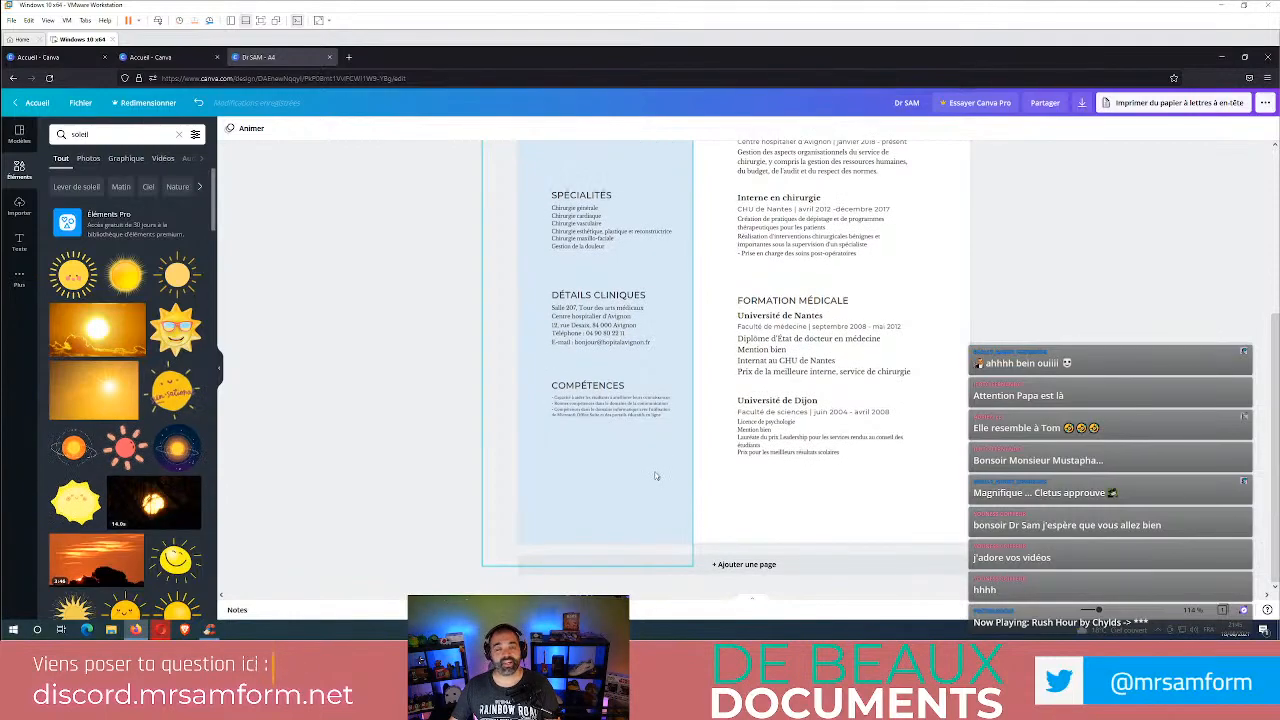
{"action": "scroll", "coordinate": [651, 469], "scroll_direction": "up", "scroll_amount": 3}
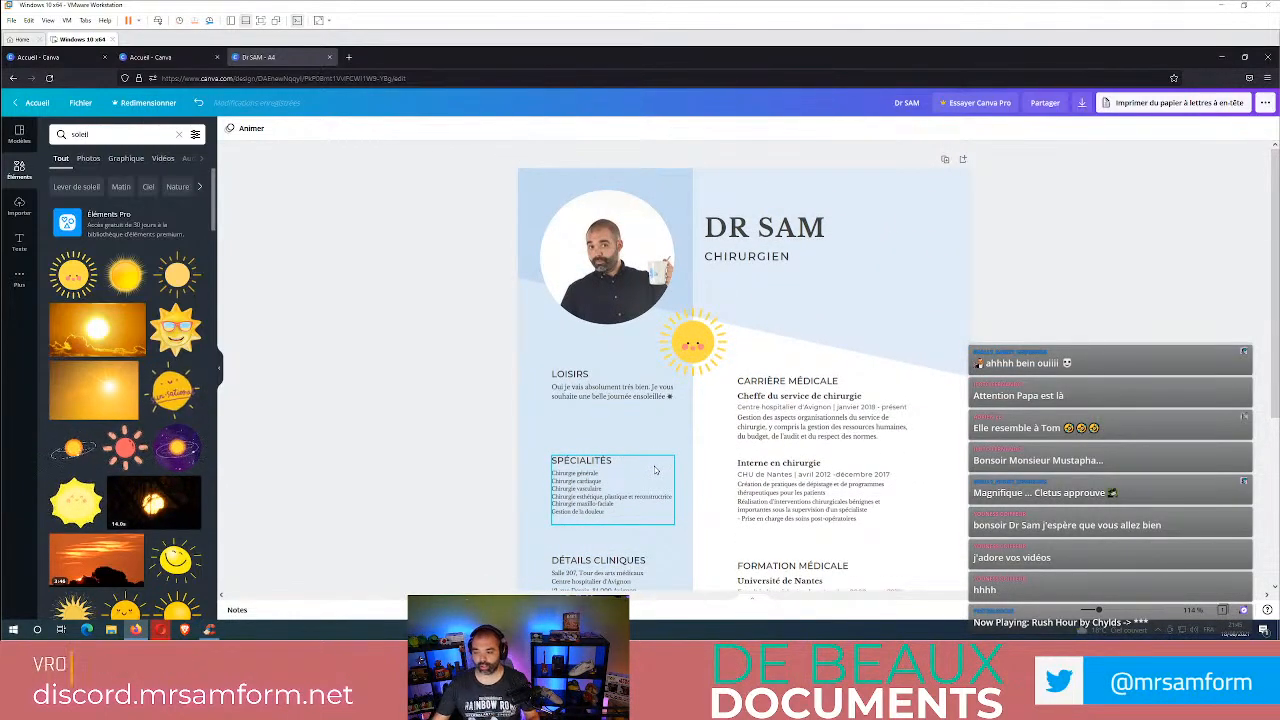
{"action": "scroll", "coordinate": [746, 404], "scroll_direction": "down", "scroll_amount": 1}
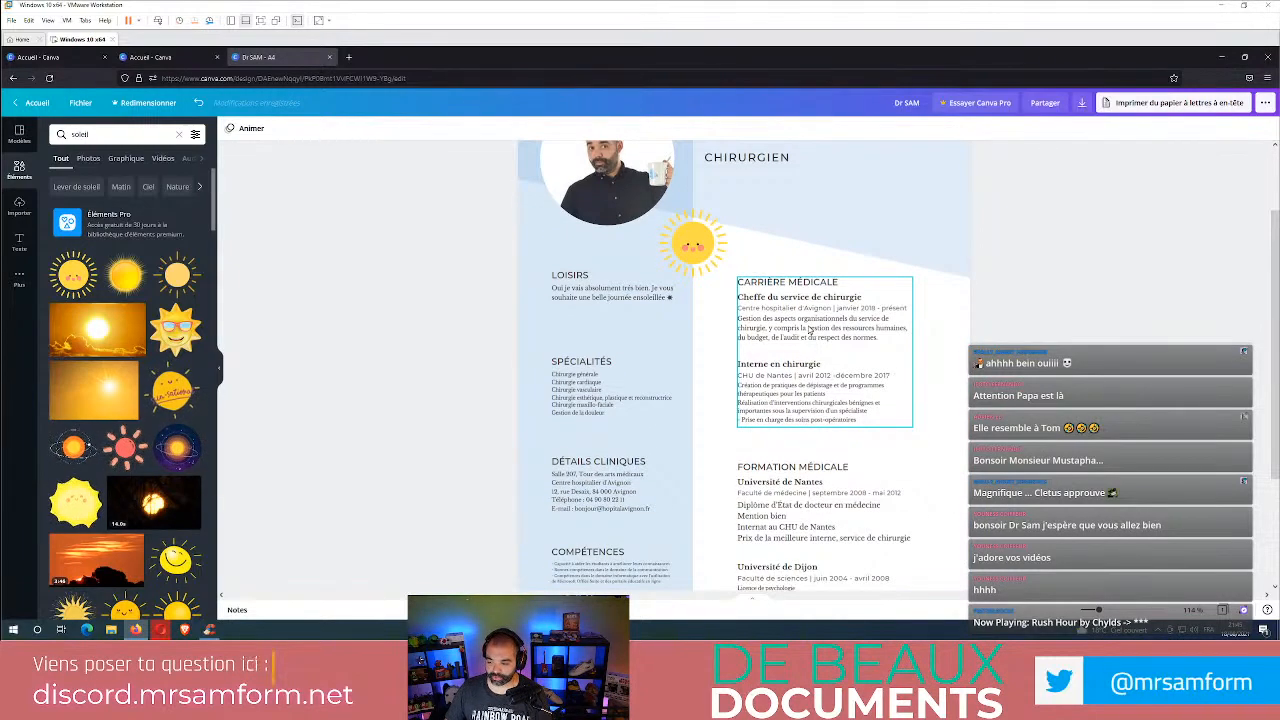
{"action": "scroll", "coordinate": [835, 330], "scroll_direction": "up", "scroll_amount": 3}
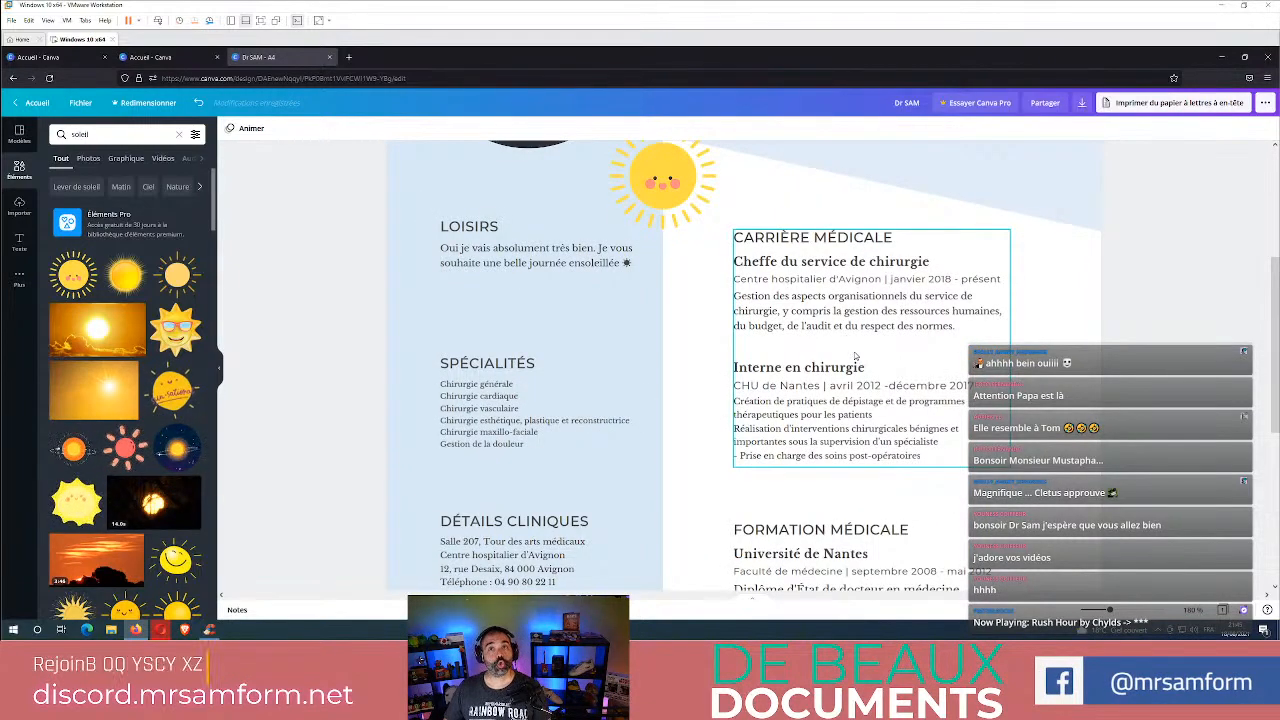
{"action": "scroll", "coordinate": [881, 373], "scroll_direction": "up", "scroll_amount": 4}
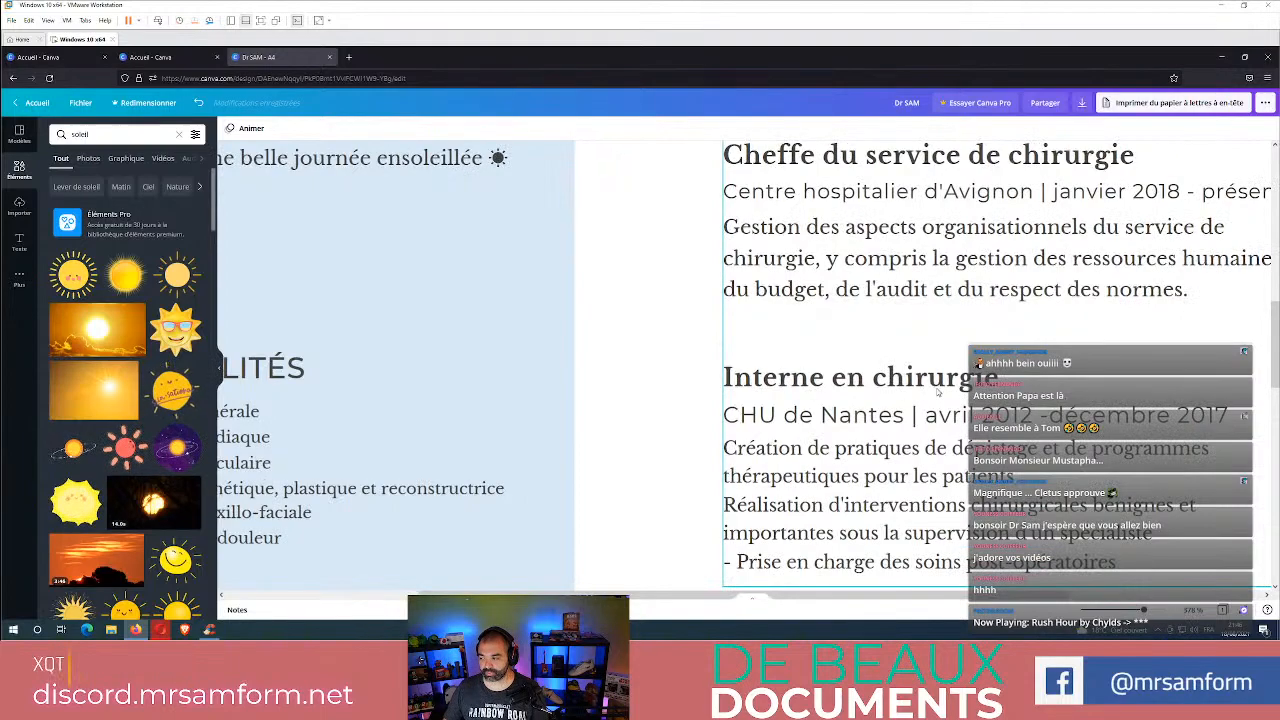
{"action": "scroll", "coordinate": [936, 391], "scroll_direction": "down", "scroll_amount": 4}
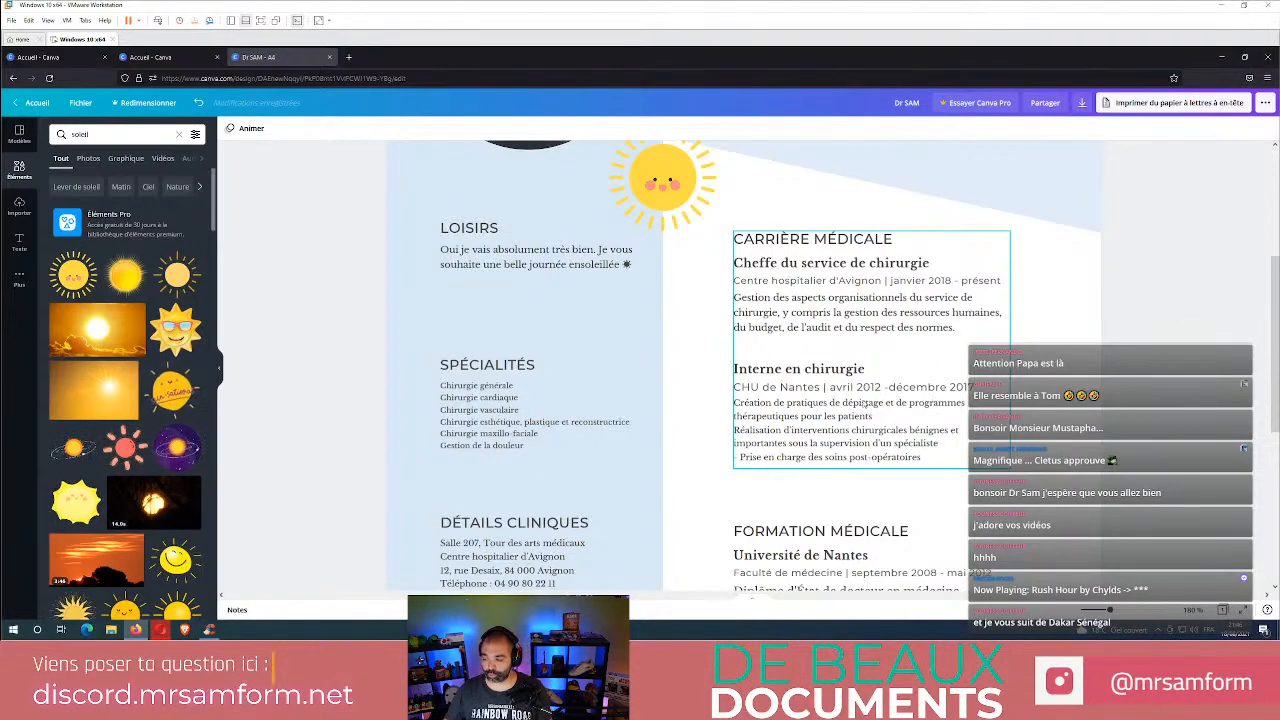
{"action": "scroll", "coordinate": [865, 397], "scroll_direction": "up", "scroll_amount": 5}
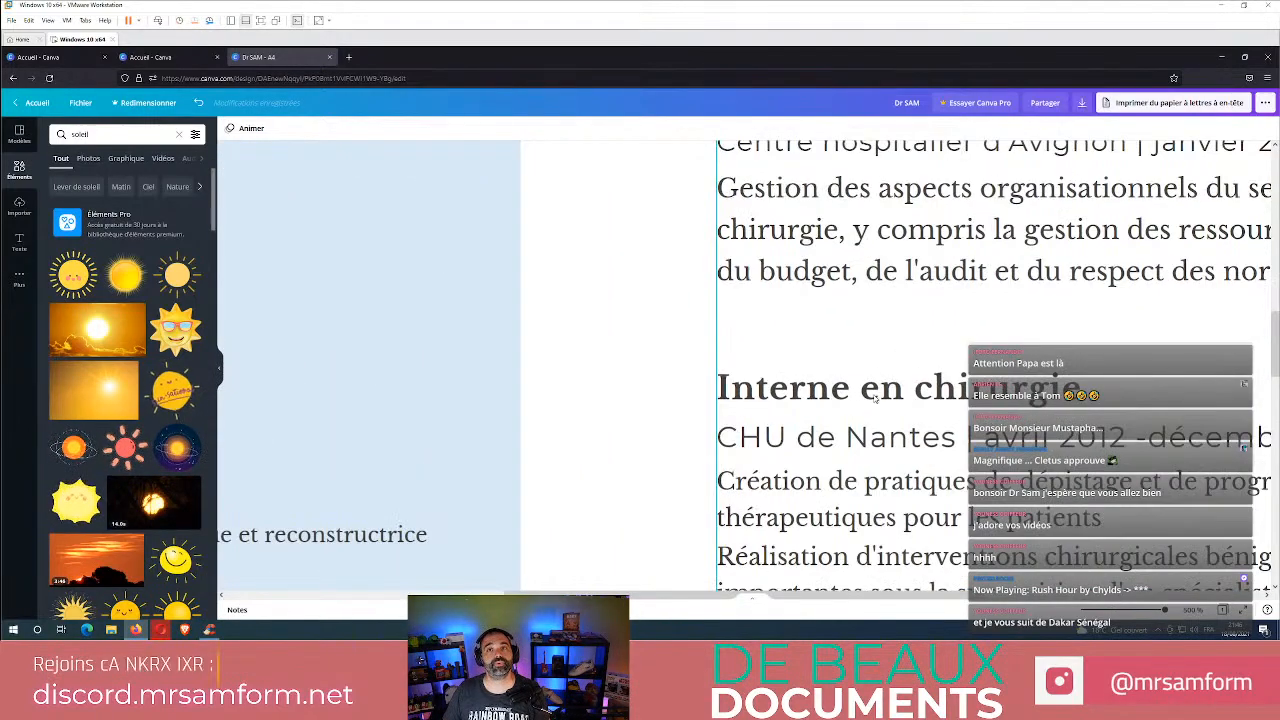
{"action": "scroll", "coordinate": [874, 397], "scroll_direction": "down", "scroll_amount": 5}
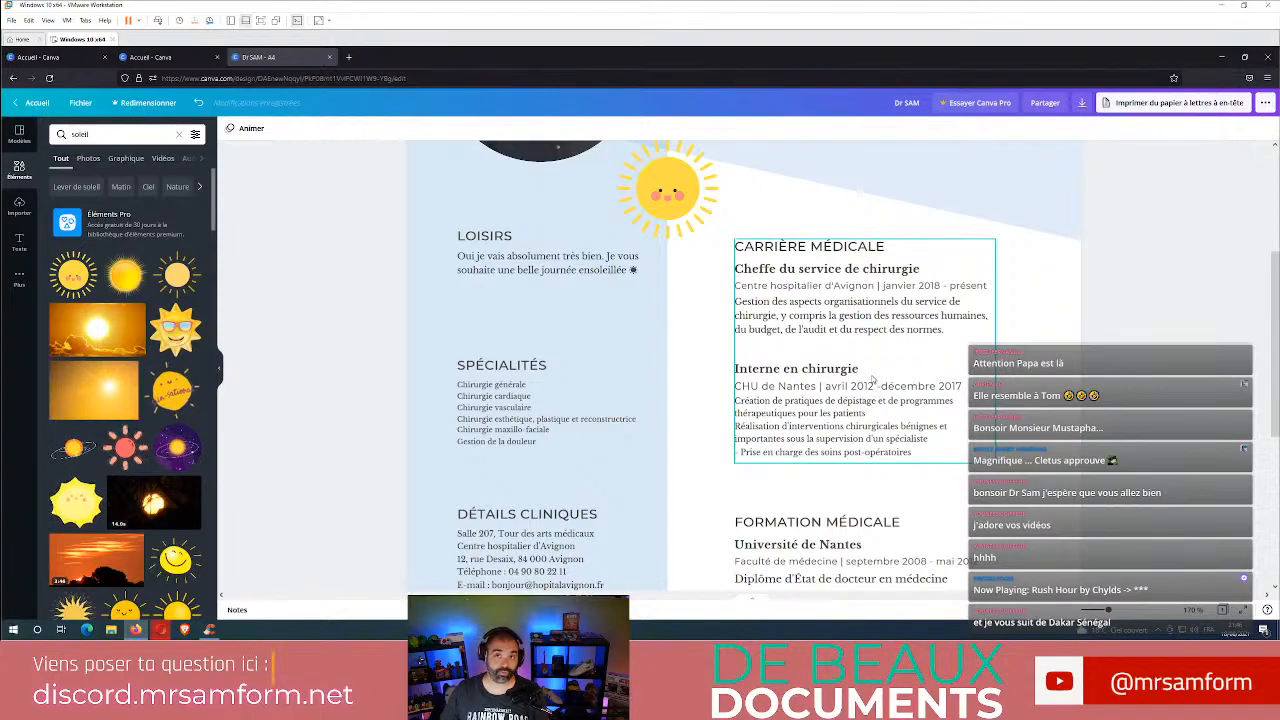
- Move the CARRIÈRE MÉDICALE group slightly up and check the separate text boxes inside it
{"action": "left_click_drag", "start_coordinate": [847, 324], "coordinate": [847, 313]}
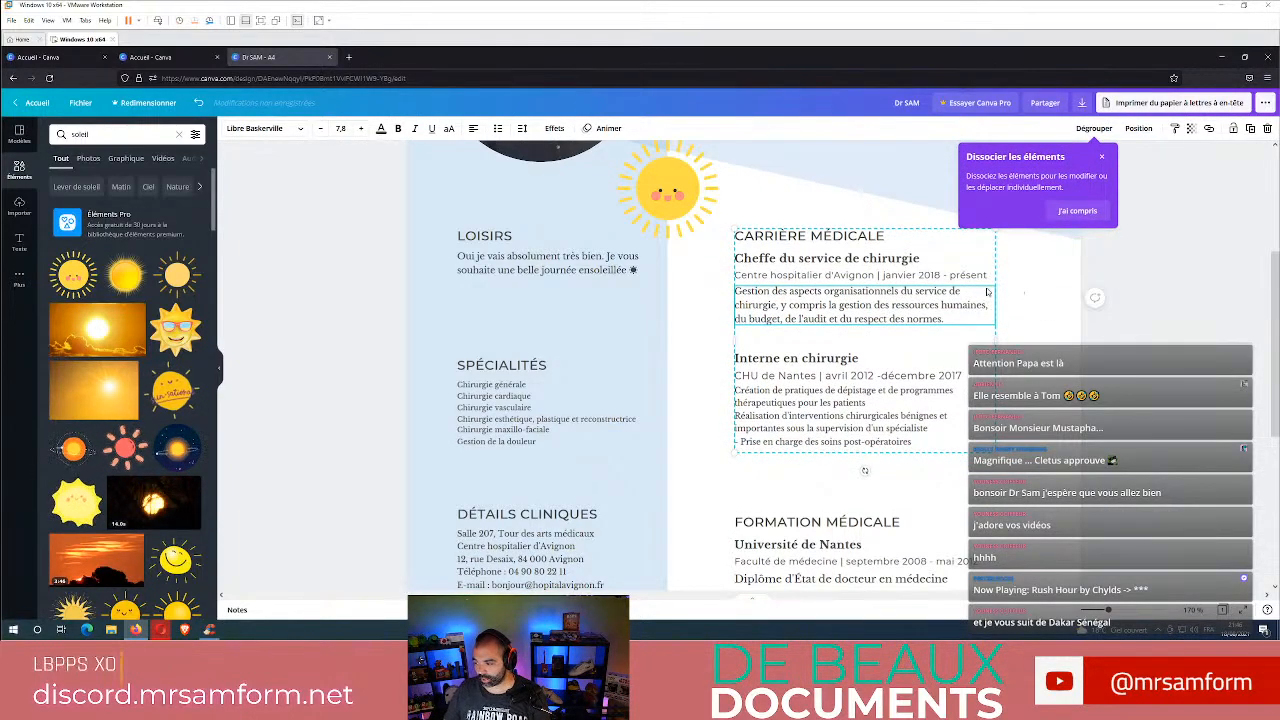
{"action": "left_click", "coordinate": [862, 237]}
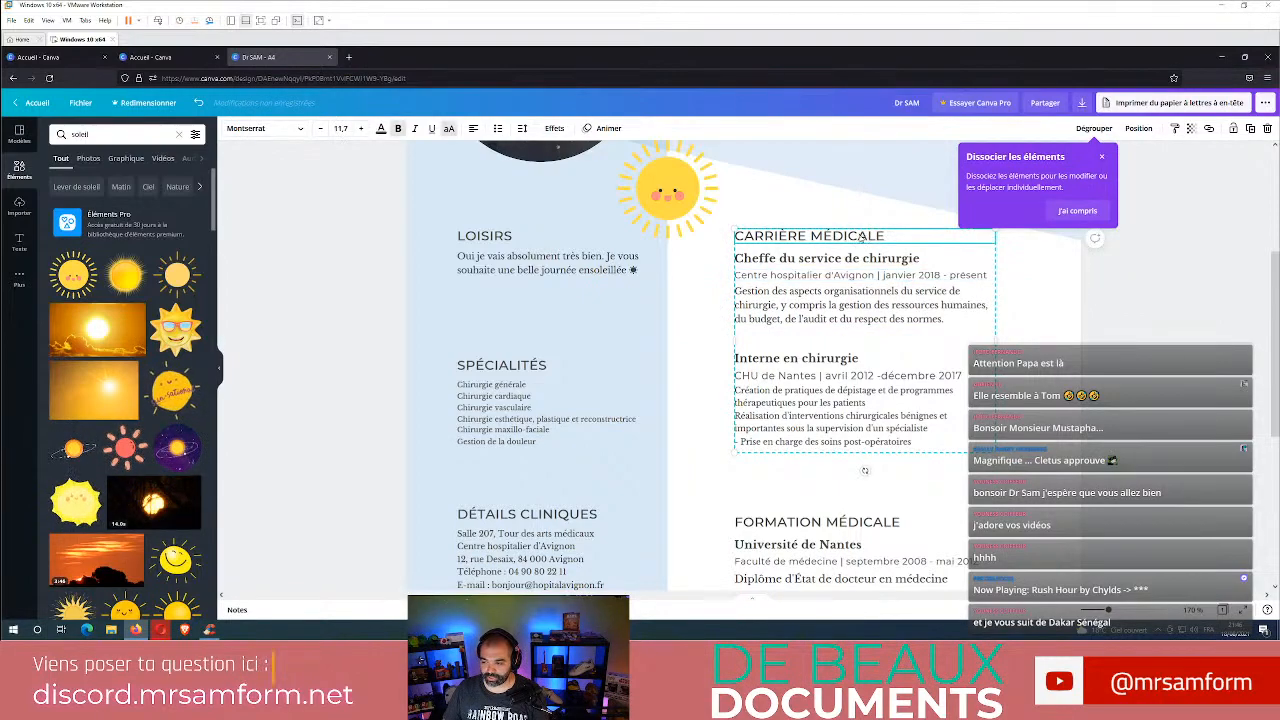
{"action": "double_click", "coordinate": [862, 237]}
{"action": "left_click", "coordinate": [850, 262]}
{"action": "left_click", "coordinate": [857, 276]}
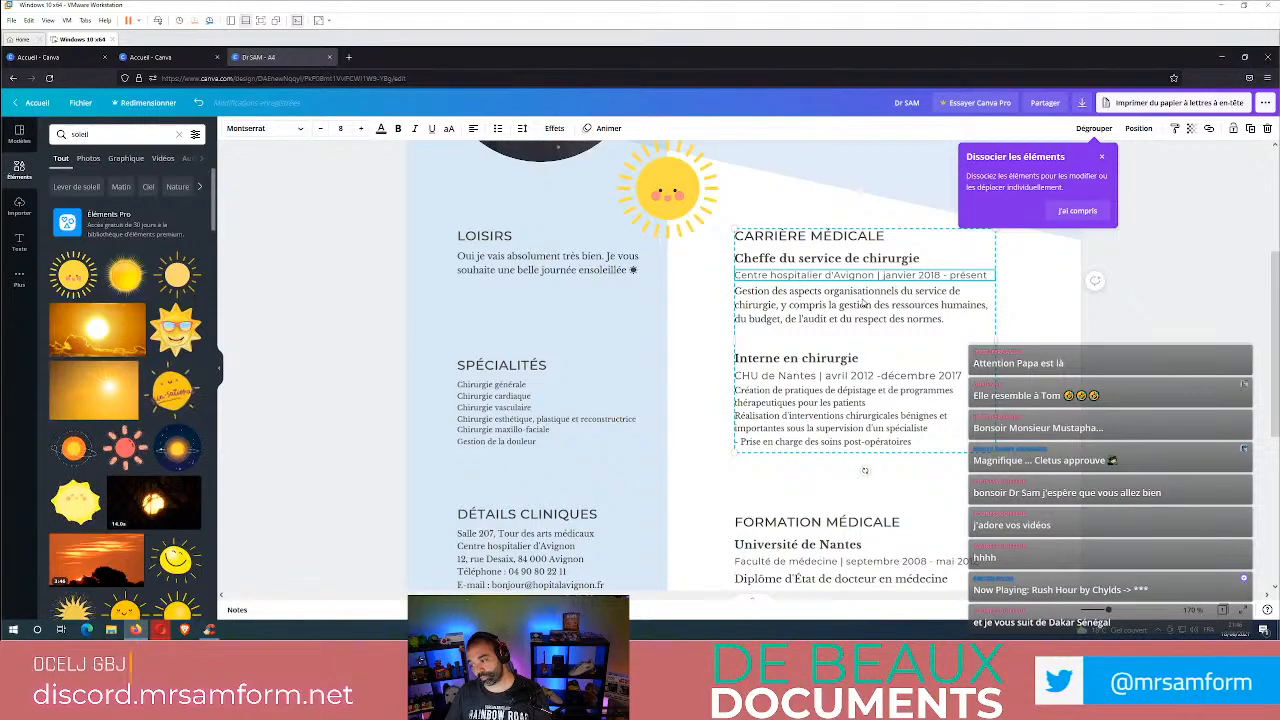
{"action": "left_click", "coordinate": [859, 310]}
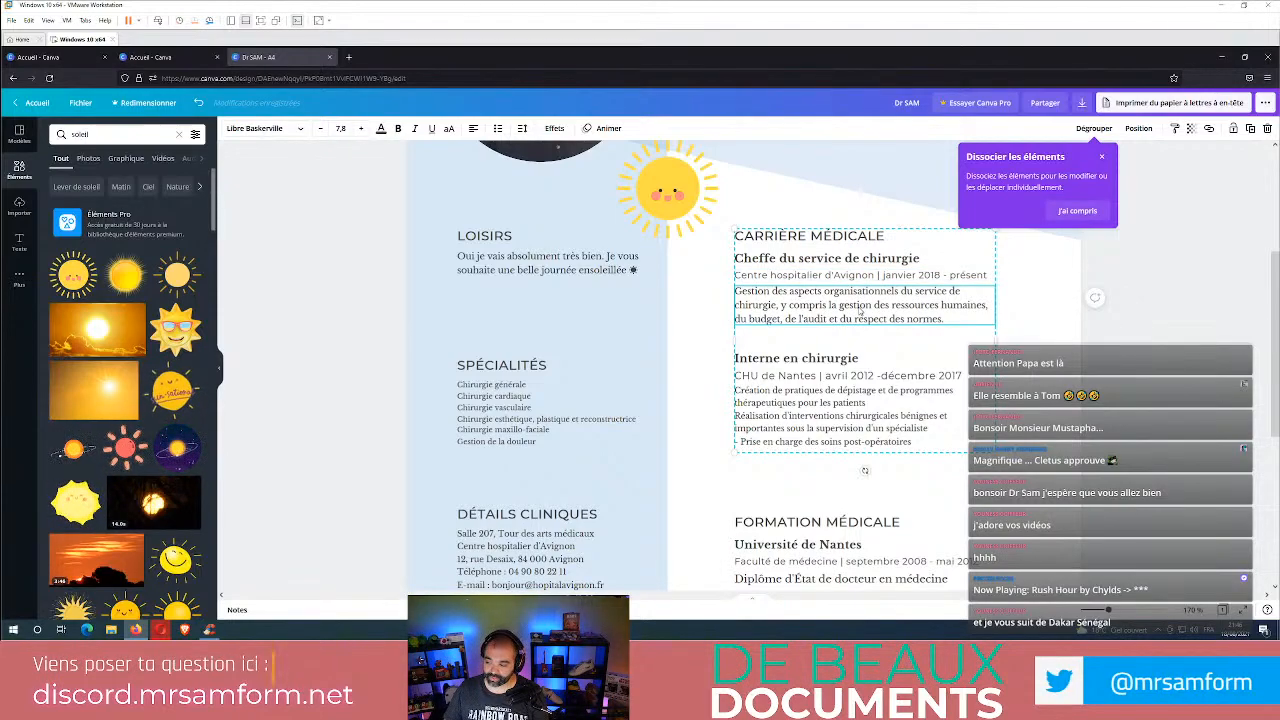
{"action": "left_click", "coordinate": [862, 310]}
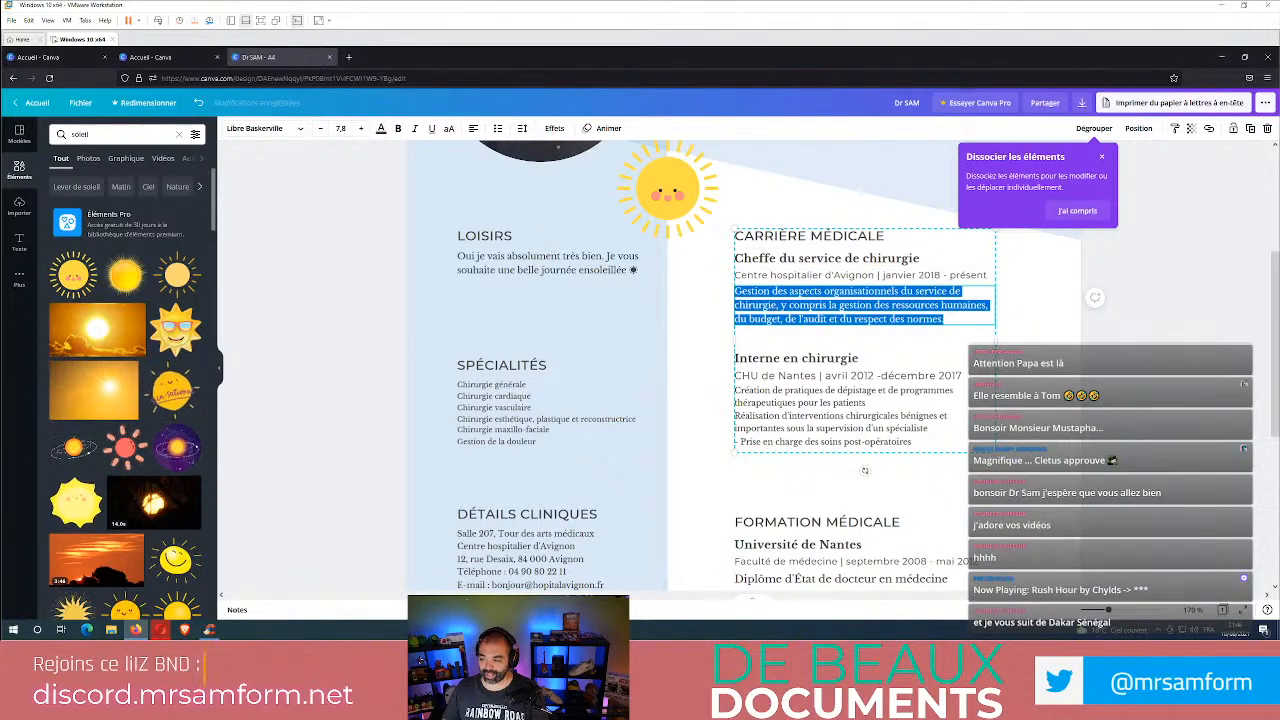
{"action": "left_click", "coordinate": [785, 484]}
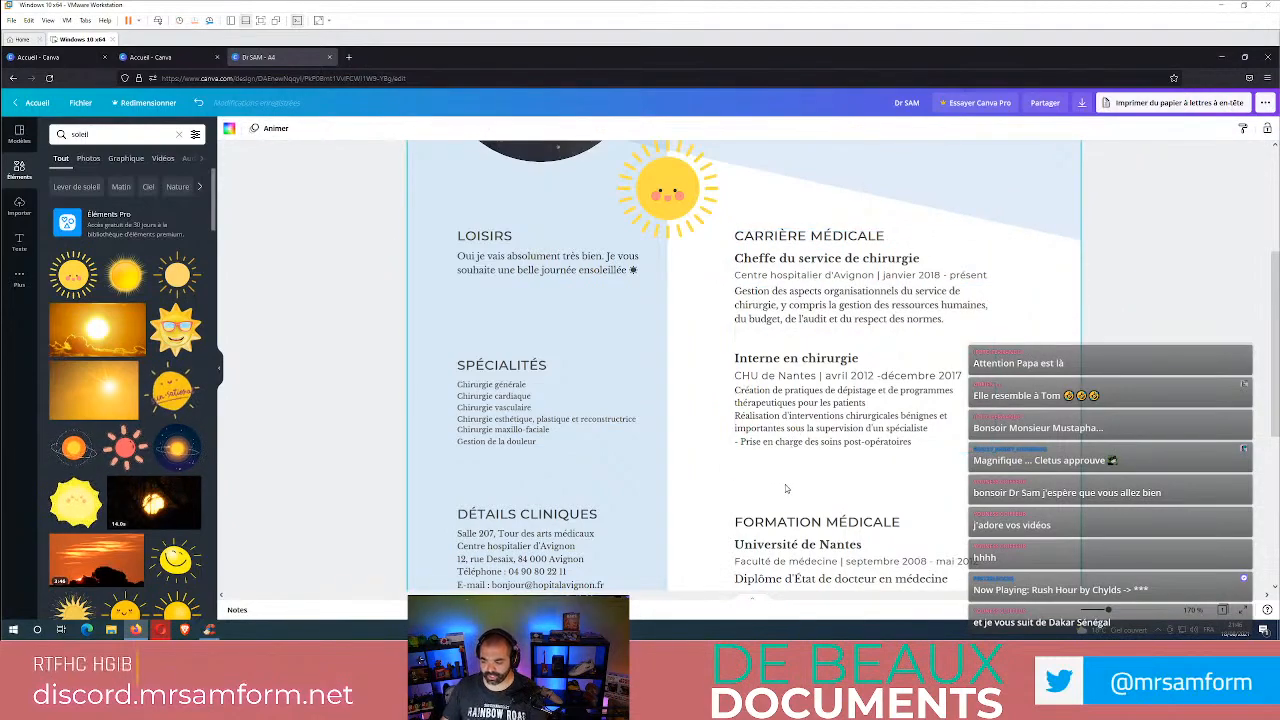
- Move the FORMATION MÉDICALE group down to widen the gap beneath CARRIÈRE MÉDICALE
{"action": "scroll", "coordinate": [785, 484], "scroll_direction": "down", "scroll_amount": 3}
{"action": "left_click_drag", "start_coordinate": [833, 340], "coordinate": [831, 411]}
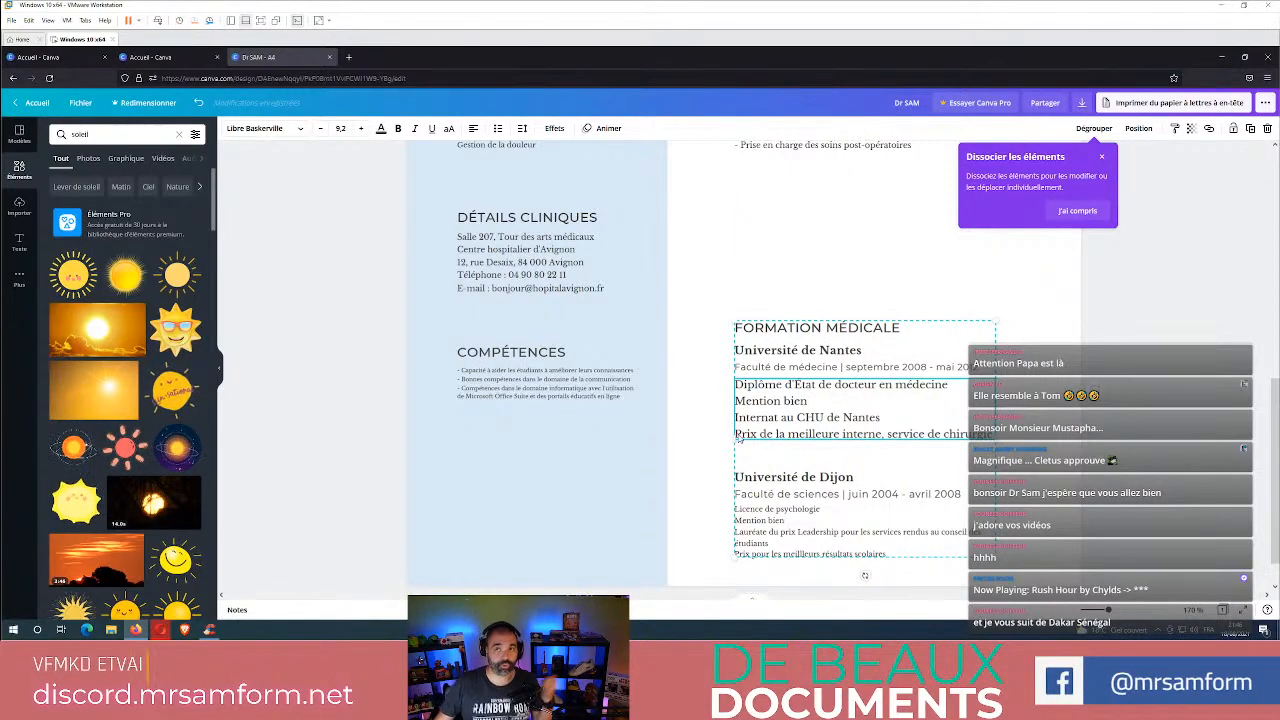
{"action": "scroll", "coordinate": [738, 448], "scroll_direction": "up", "scroll_amount": 3}
{"action": "scroll", "coordinate": [737, 376], "scroll_direction": "up", "scroll_amount": 1}
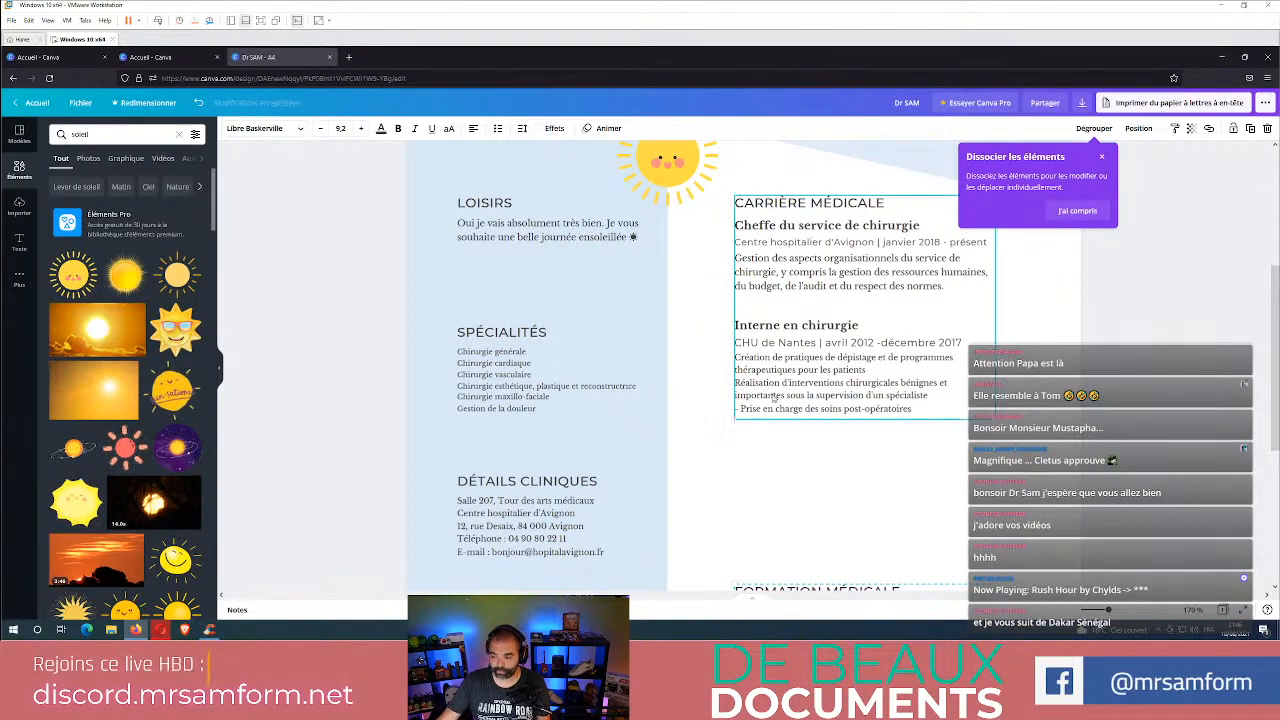
- Ungroup the CARRIÈRE MÉDICALE section into individual text boxes
{"action": "left_click", "coordinate": [774, 365]}
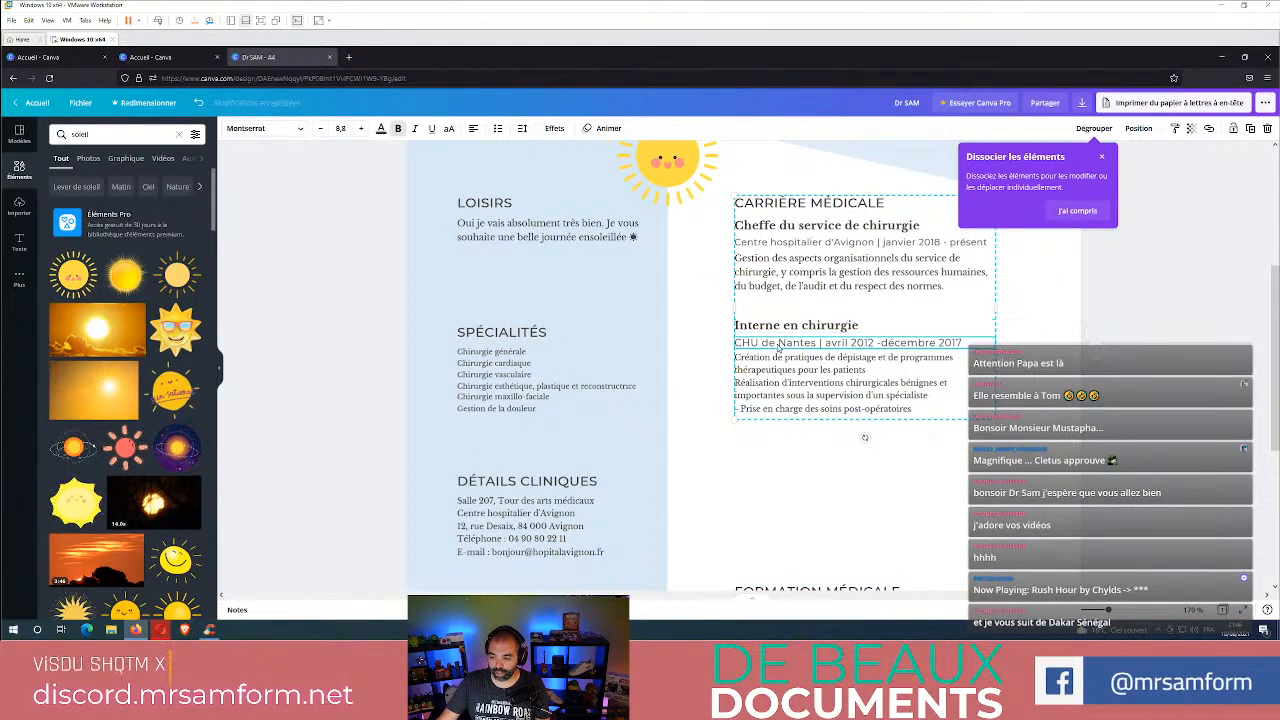
{"action": "left_click", "coordinate": [822, 411]}
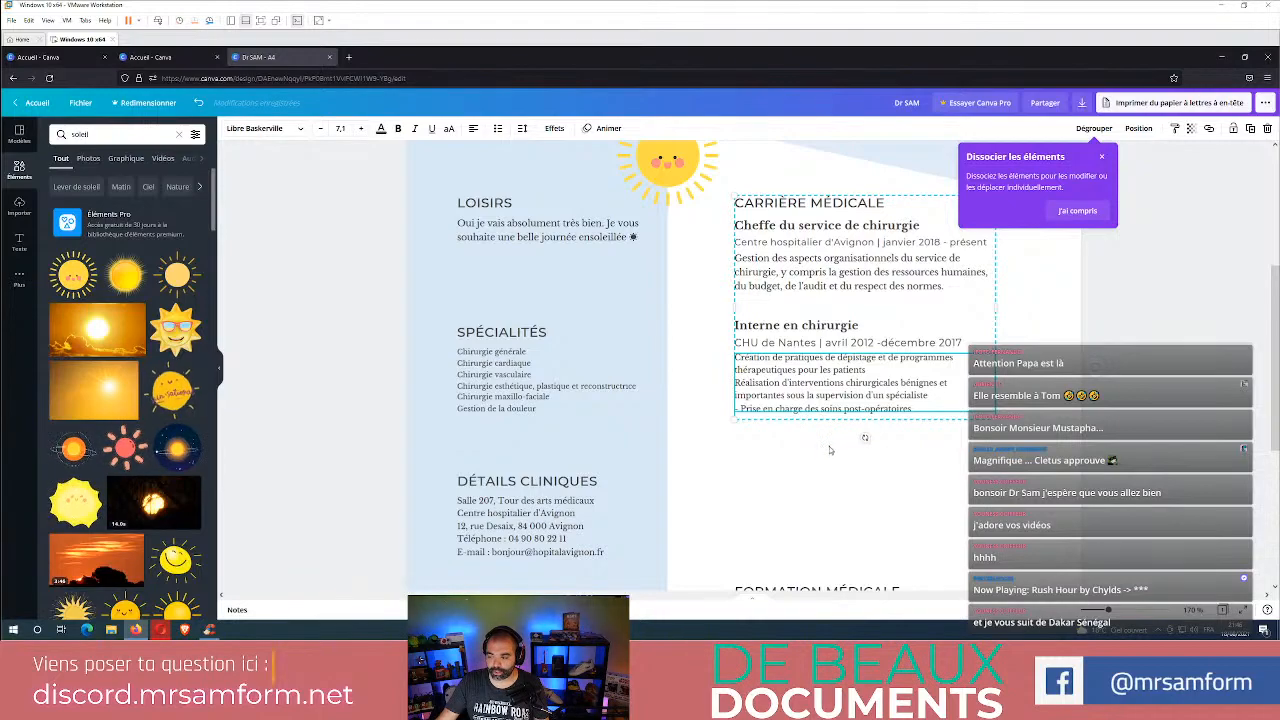
{"action": "left_click", "coordinate": [829, 450]}
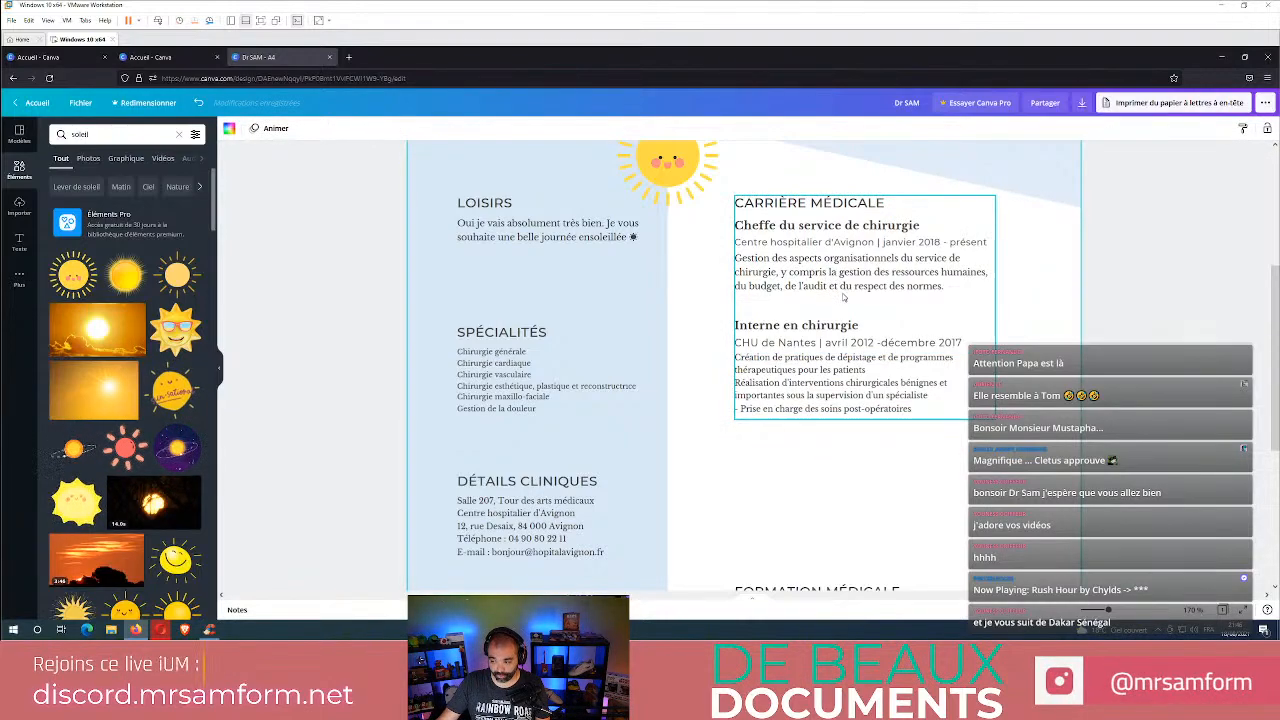
{"action": "left_click", "coordinate": [842, 298]}
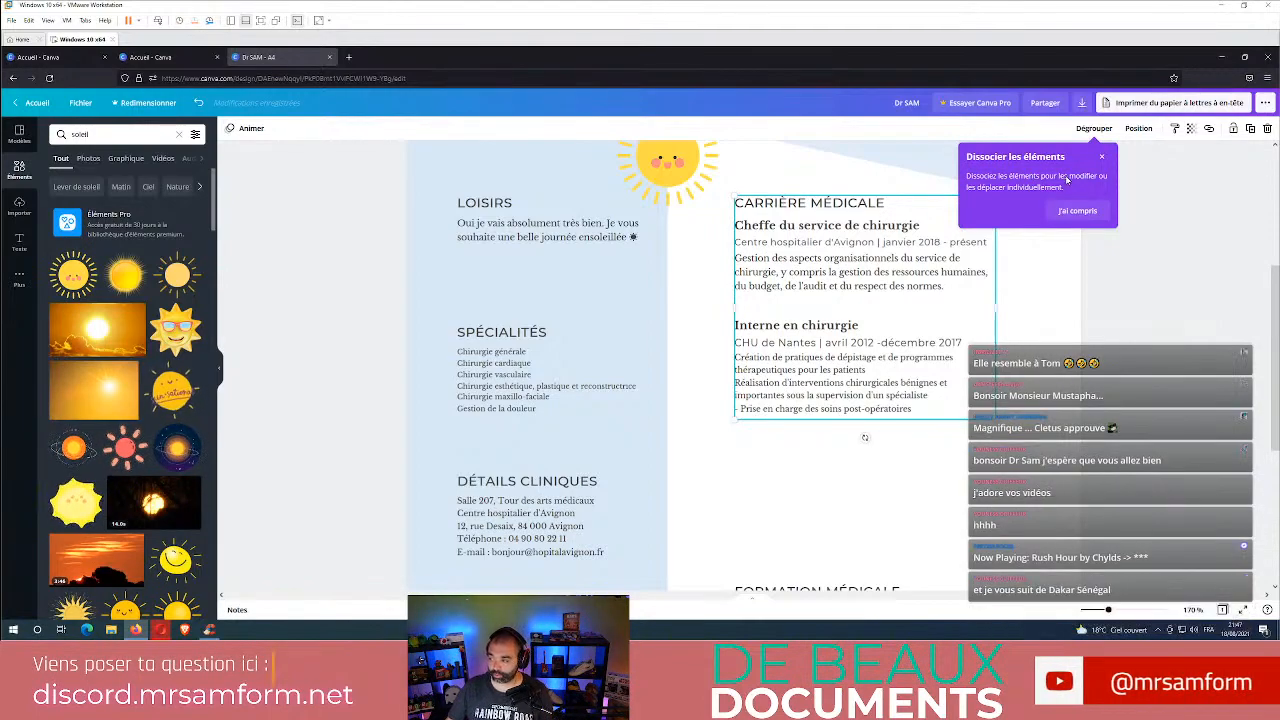
{"action": "left_click", "coordinate": [1075, 209]}
{"action": "left_click", "coordinate": [1096, 128]}
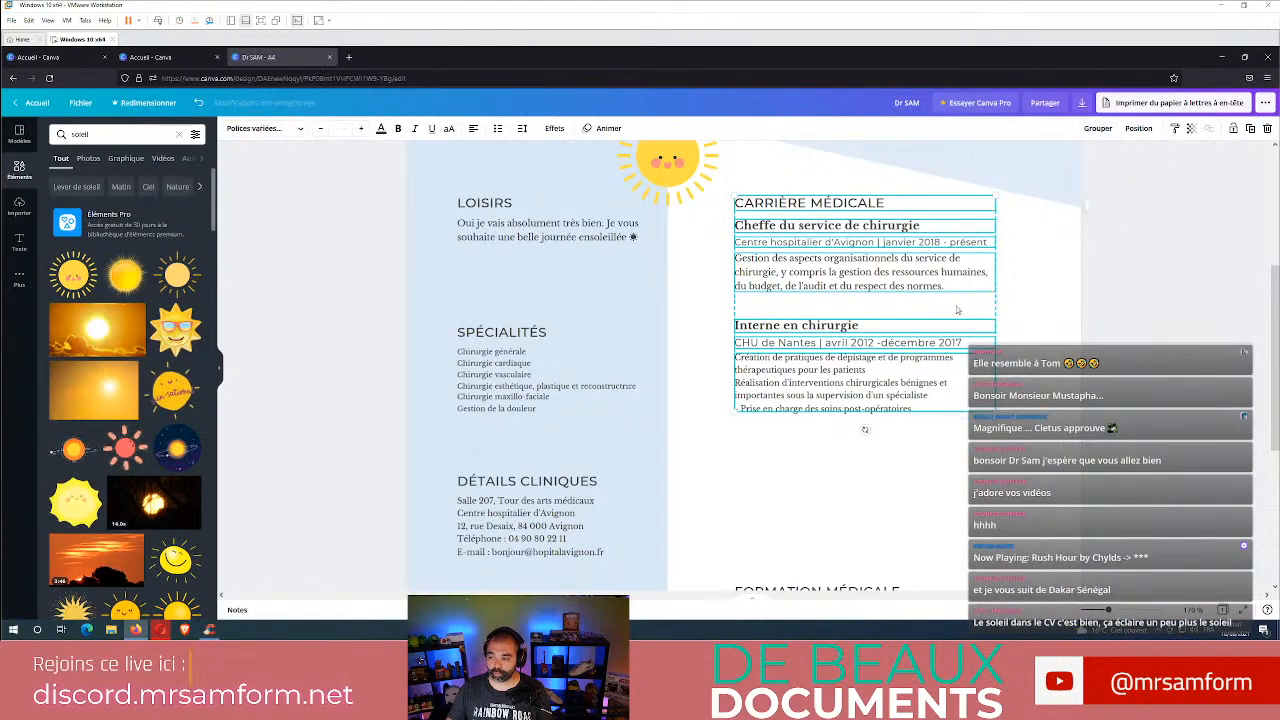
- Move the Interne en chirurgie title, date line and description slightly up, leaving a small gap above the description
{"action": "left_click", "coordinate": [1012, 373]}
{"action": "left_click", "coordinate": [885, 407]}
{"action": "left_click_drag", "start_coordinate": [880, 451], "coordinate": [773, 319]}
{"action": "left_click", "coordinate": [797, 380]}
{"action": "mouse_move", "coordinate": [797, 380]}
{"action": "left_mouse_down"}
{"action": "mouse_move", "coordinate": [794, 441]}
{"action": "mouse_move", "coordinate": [815, 487]}
{"action": "mouse_move", "coordinate": [800, 387]}
{"action": "left_mouse_up"}
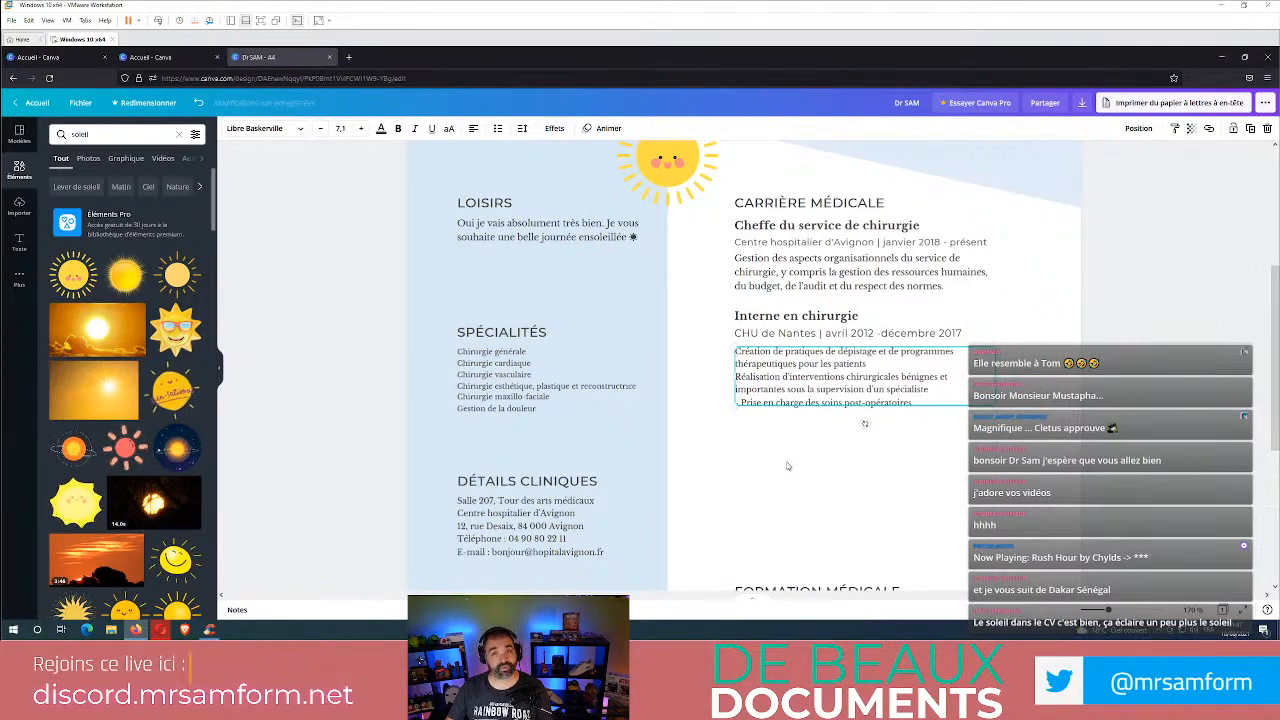
- Place a copy of the three Interne en chirurgie text boxes below the originals and delete that copy
{"action": "left_click_drag", "start_coordinate": [812, 456], "coordinate": [728, 305]}
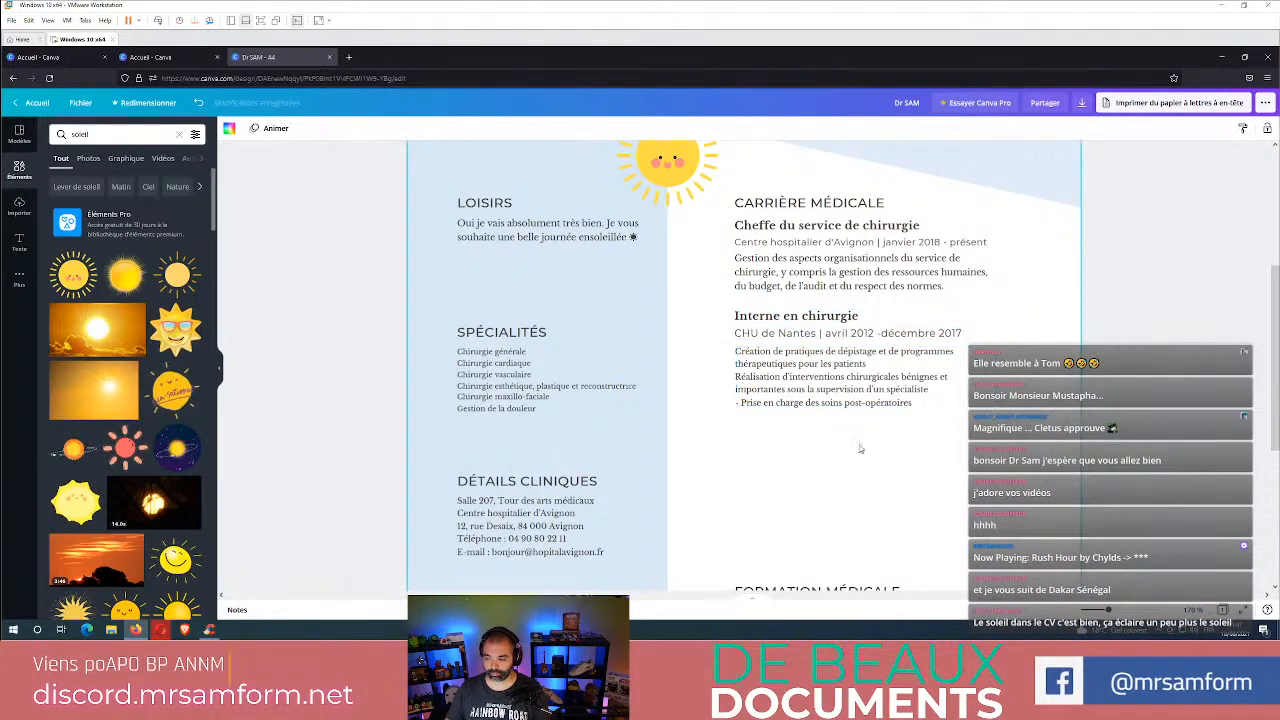
{"action": "left_click_drag", "start_coordinate": [857, 443], "coordinate": [715, 305]}
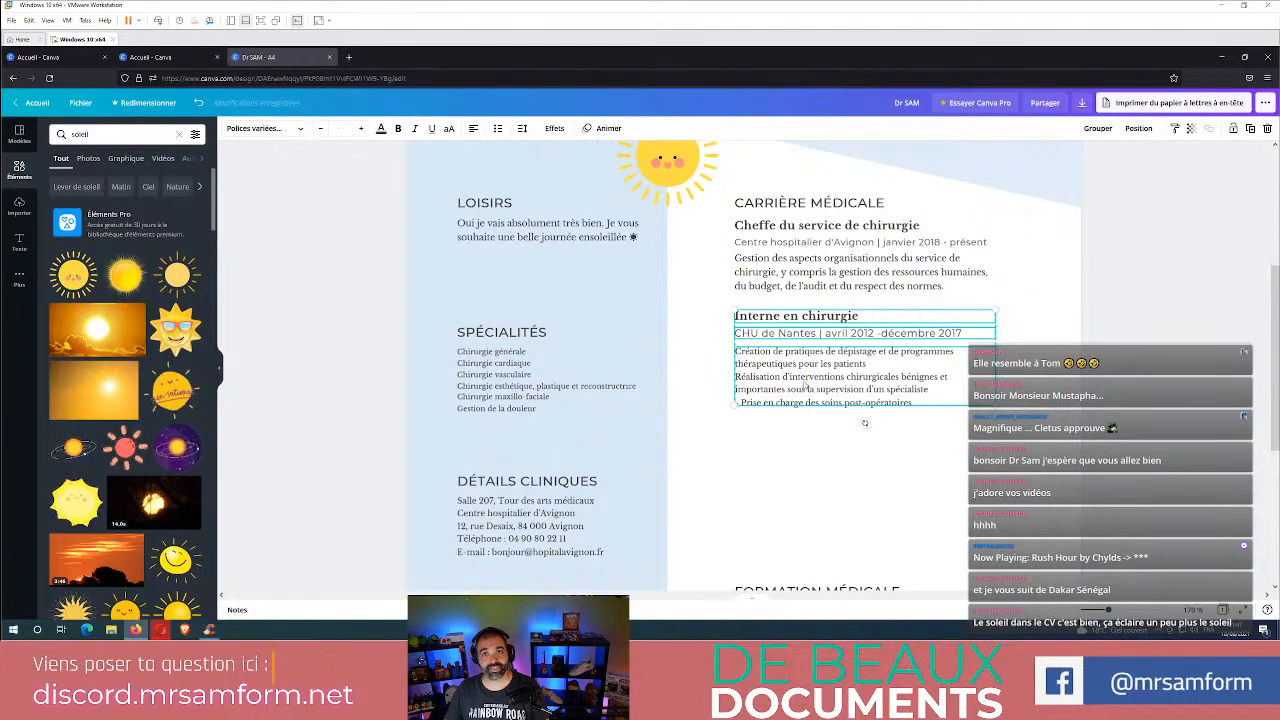
{"action": "key", "text": "ctrl+v"}
{"action": "left_click_drag", "start_coordinate": [792, 407], "coordinate": [785, 500]}
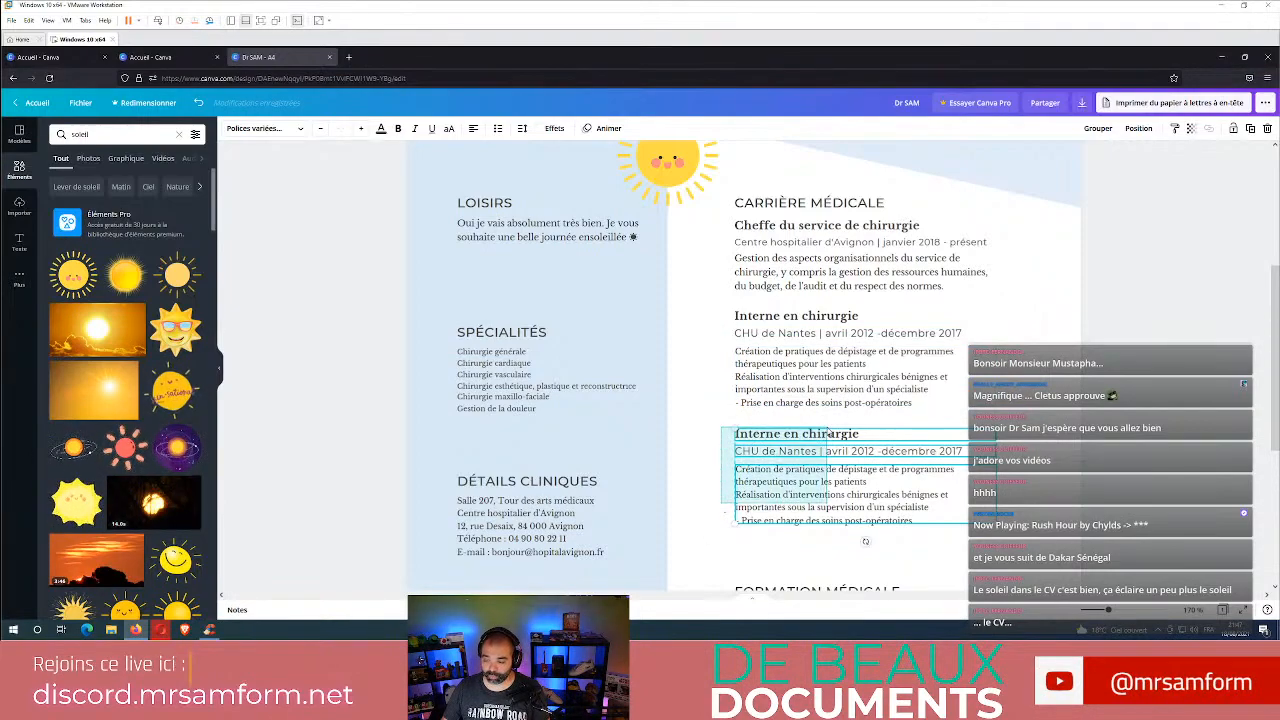
{"action": "key", "text": "Delete"}
- Try to copy the three Interne en chirurgie text boxes and paste them into the empty space below, dismissing the copy-and-paste help
{"action": "left_click_drag", "start_coordinate": [904, 433], "coordinate": [734, 310]}
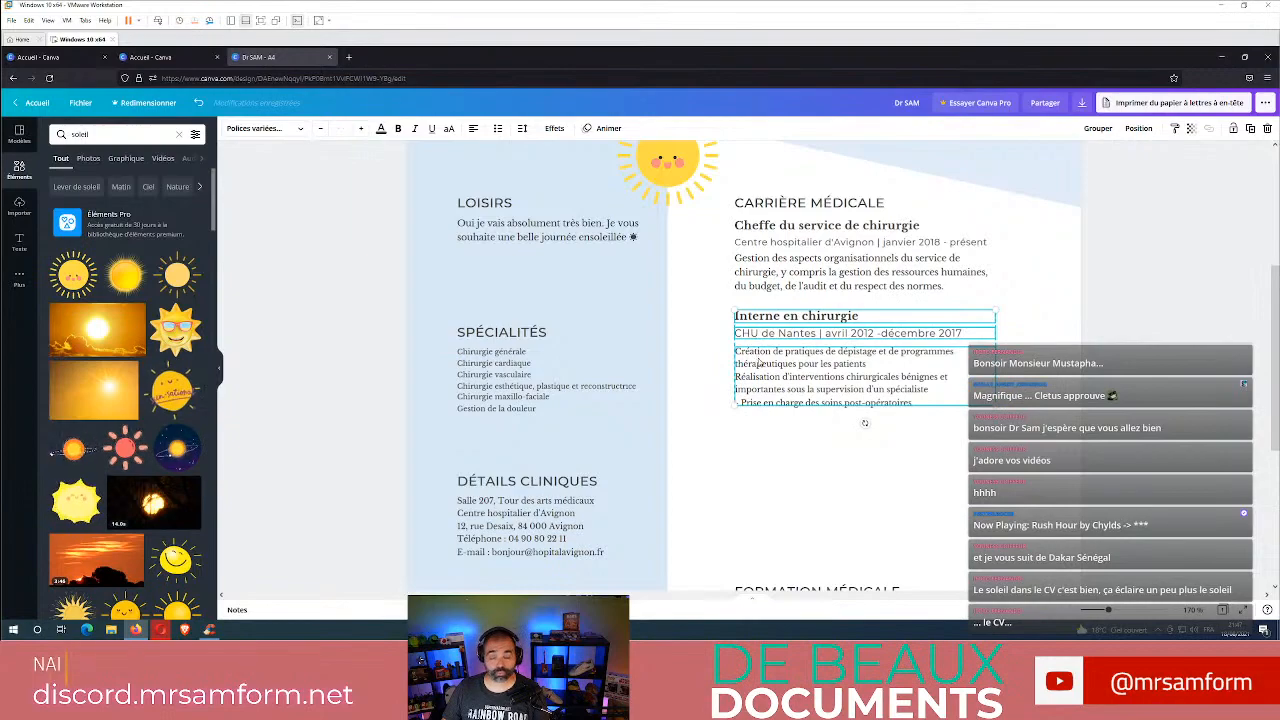
{"action": "right_click", "coordinate": [765, 376]}
{"action": "left_click", "coordinate": [780, 397]}
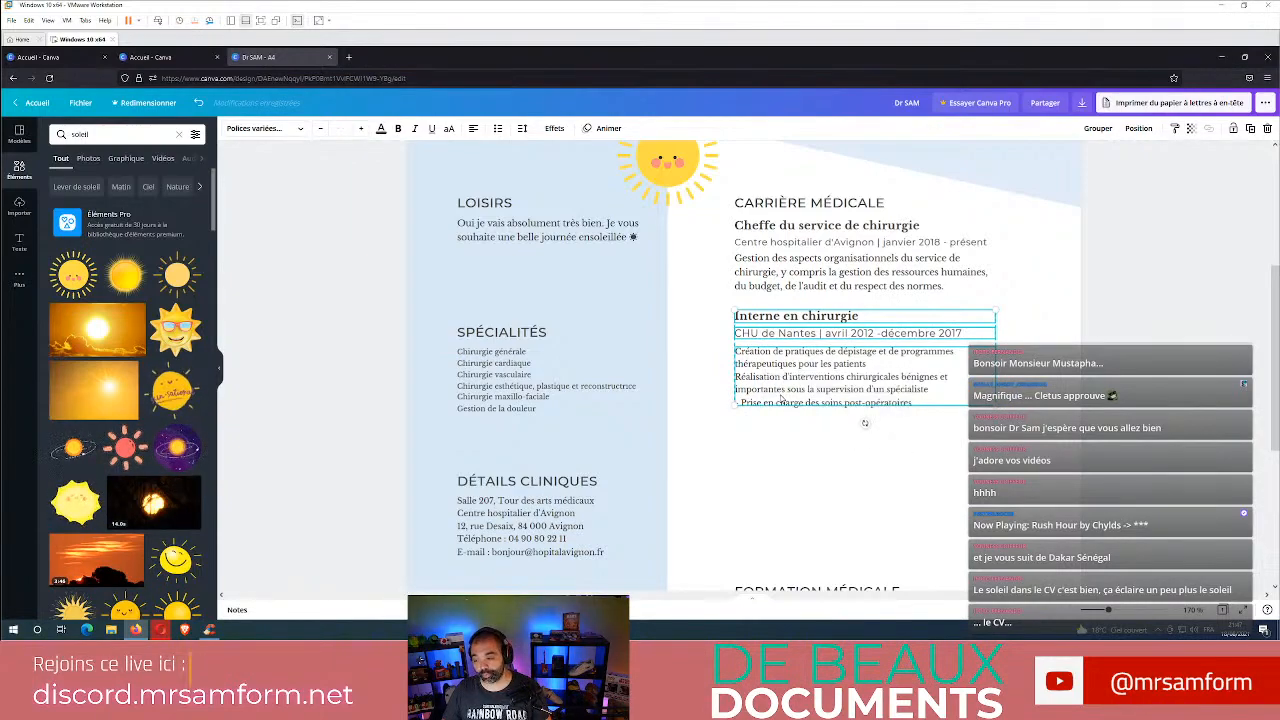
{"action": "left_click", "coordinate": [730, 436]}
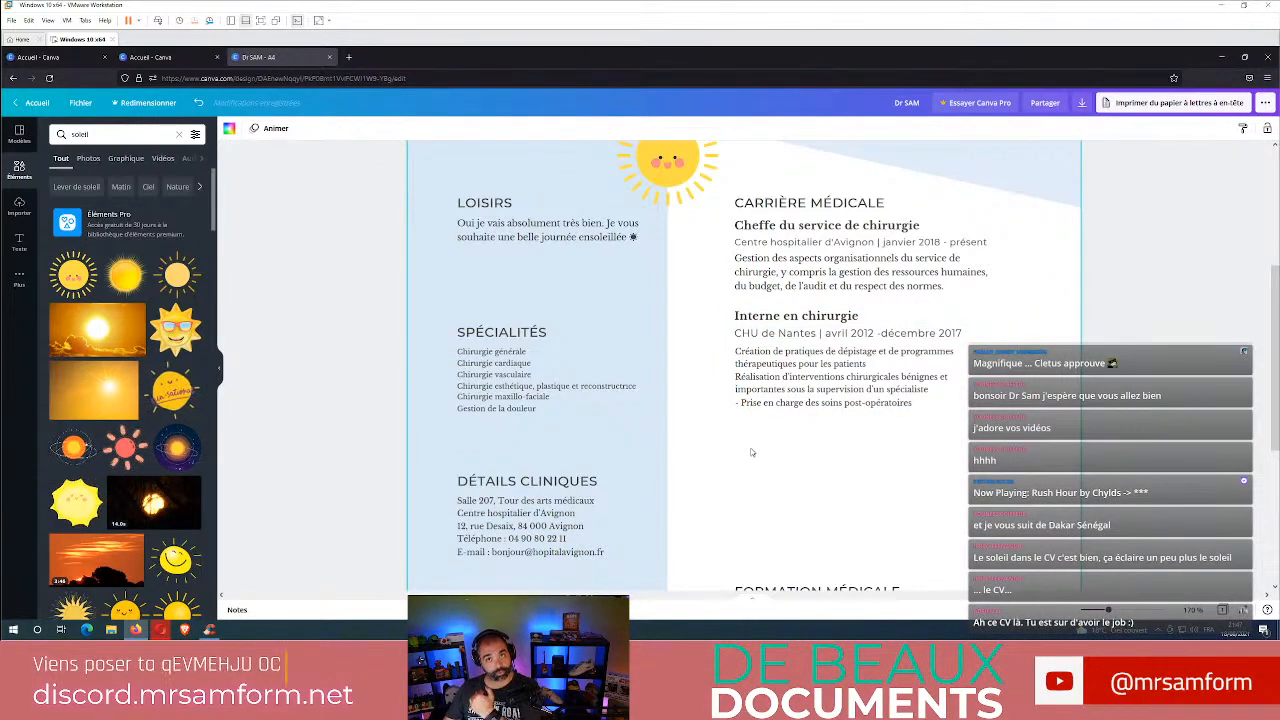
{"action": "right_click", "coordinate": [754, 461]}
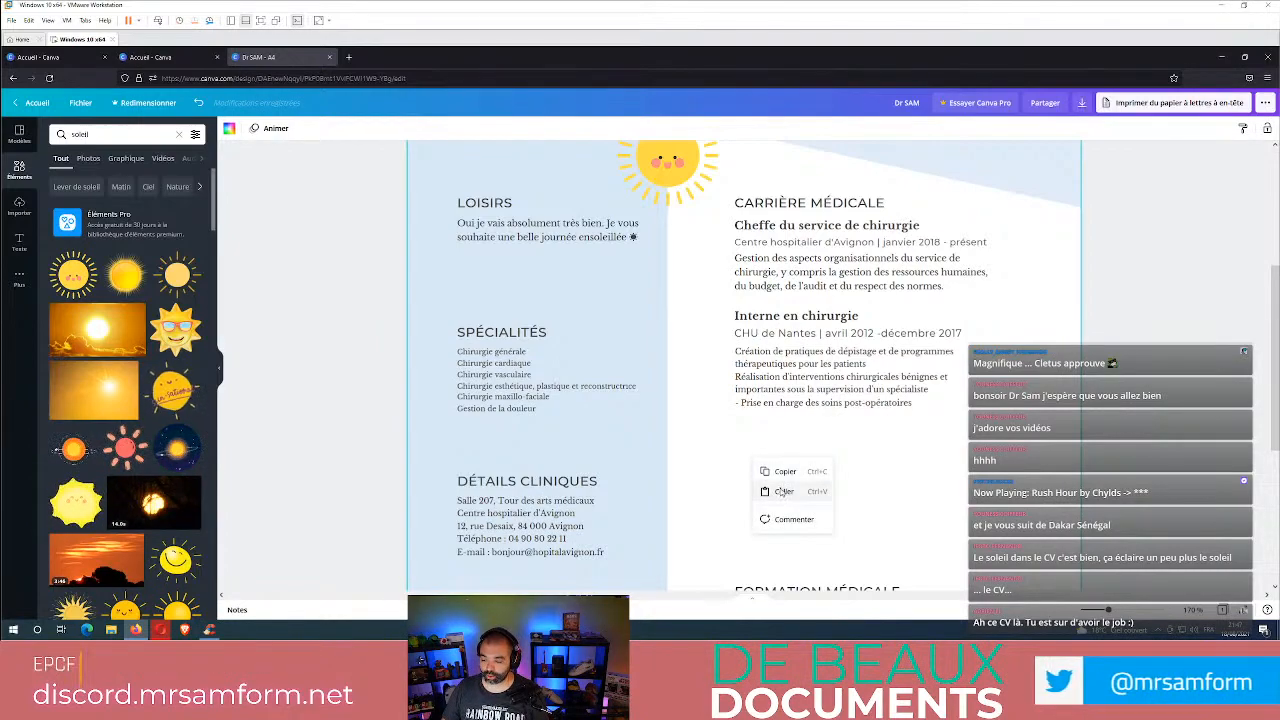
{"action": "left_click", "coordinate": [778, 490]}
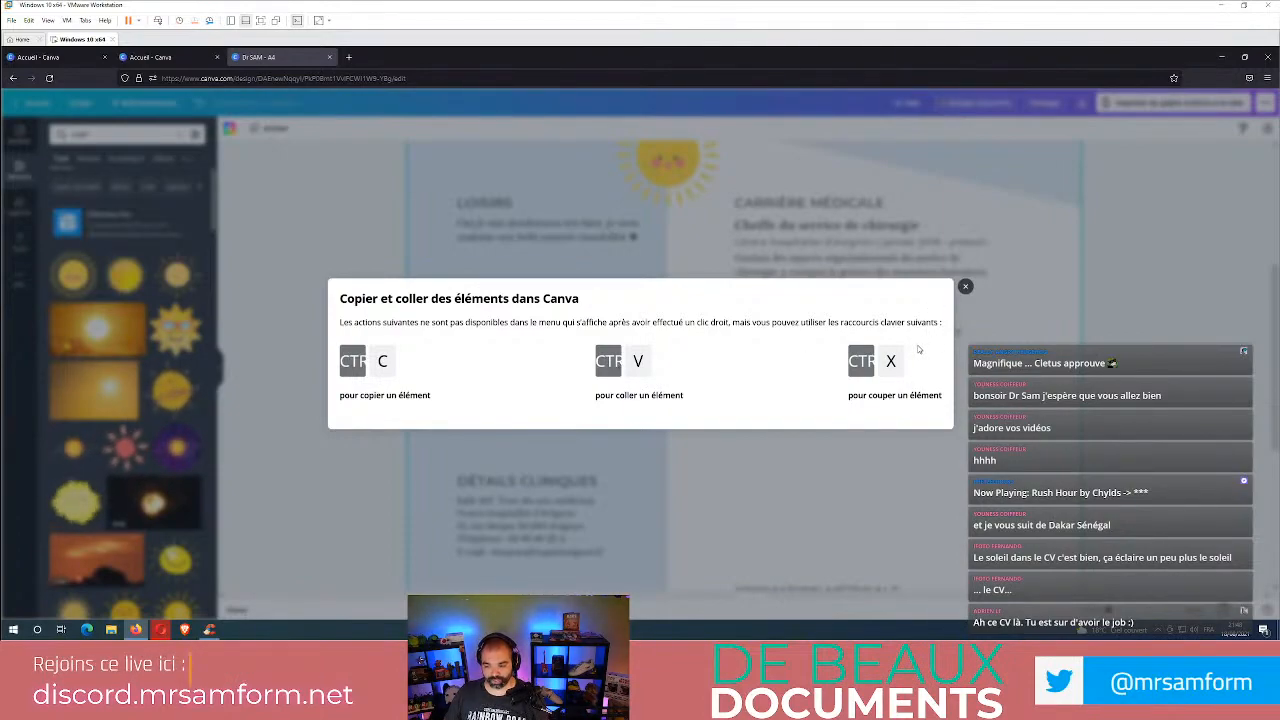
{"action": "left_click", "coordinate": [966, 287]}
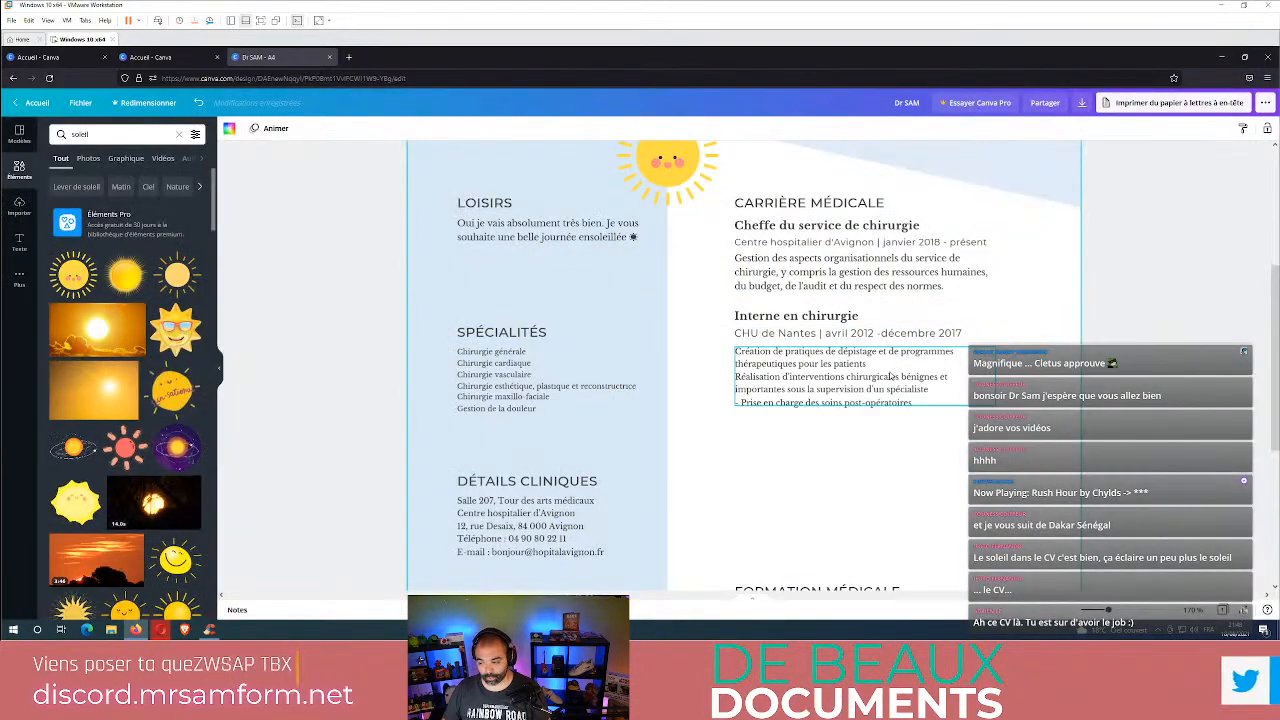
- Duplicate the title, date line and description of the Interne en chirurgie entry and place the copy directly below the original
{"action": "left_click_drag", "start_coordinate": [851, 459], "coordinate": [731, 312]}
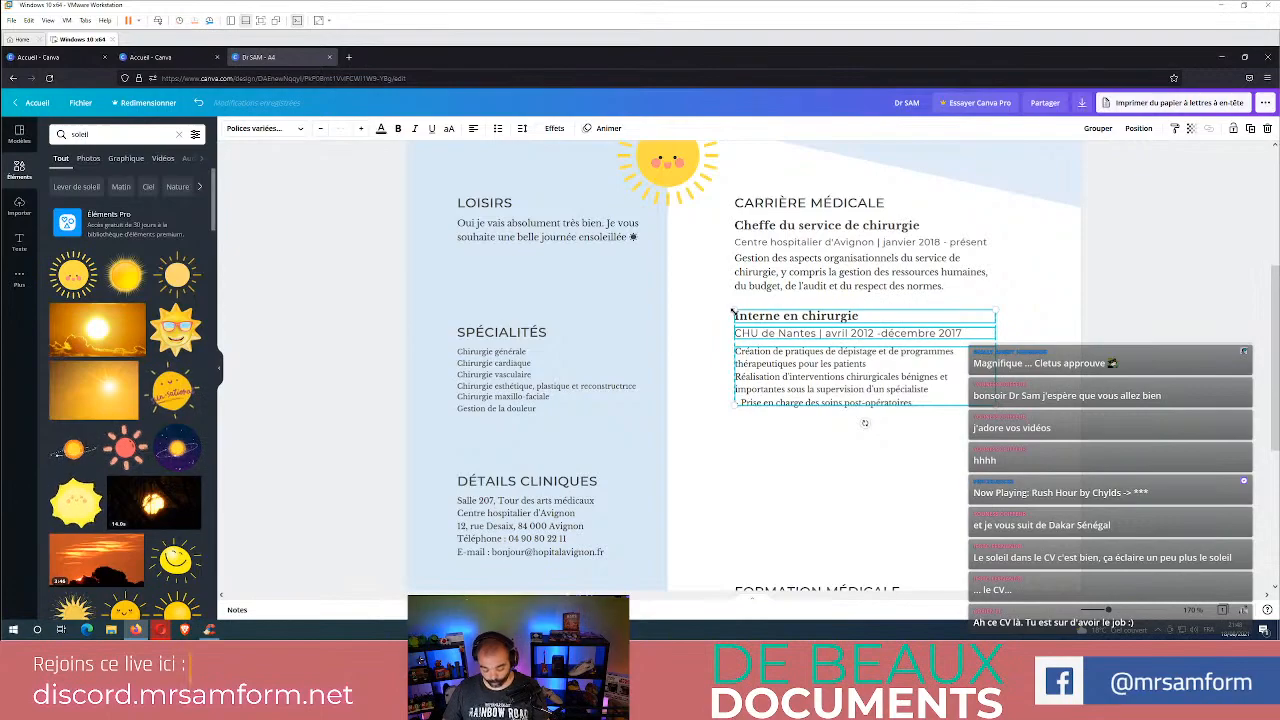
{"action": "left_click", "coordinate": [770, 498]}
{"action": "key", "text": "ctrl+v"}
{"action": "left_click_drag", "start_coordinate": [790, 418], "coordinate": [772, 512]}
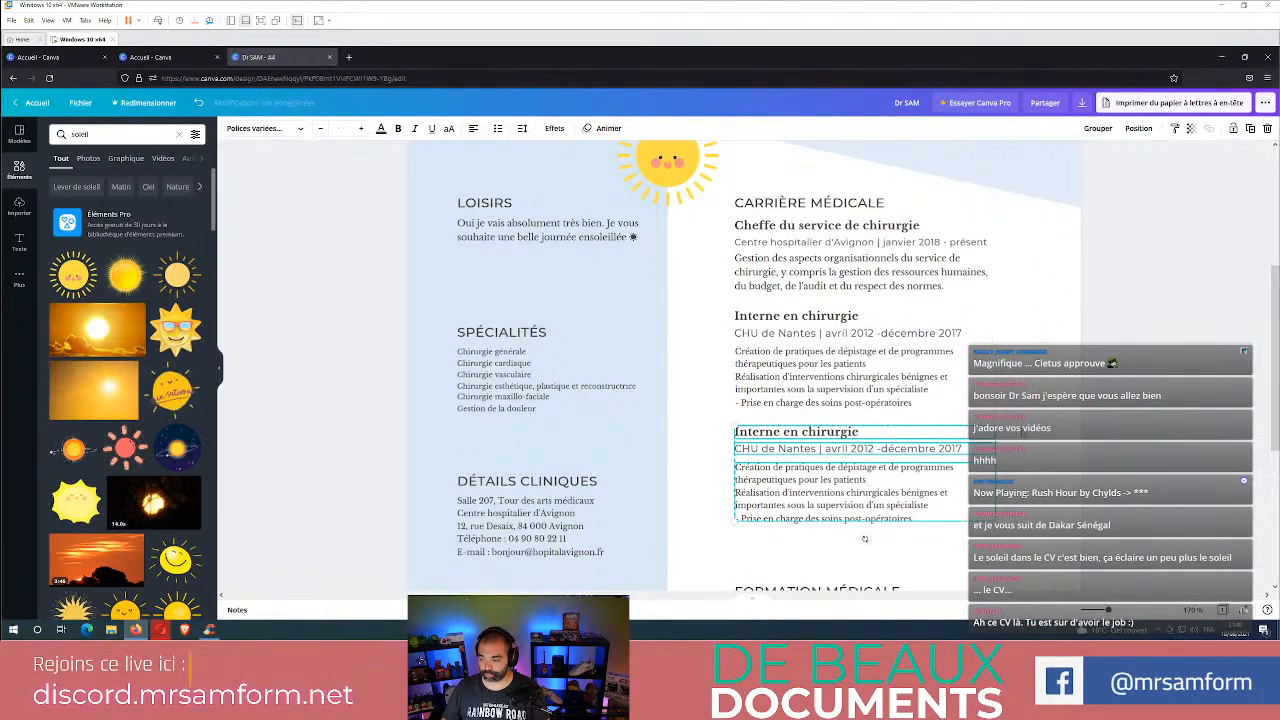
- Change the title of the copied career entry to Externe en chirurgie
{"action": "left_click", "coordinate": [1067, 436]}
{"action": "left_click", "coordinate": [842, 441]}
{"action": "type", "text": "Externe"}
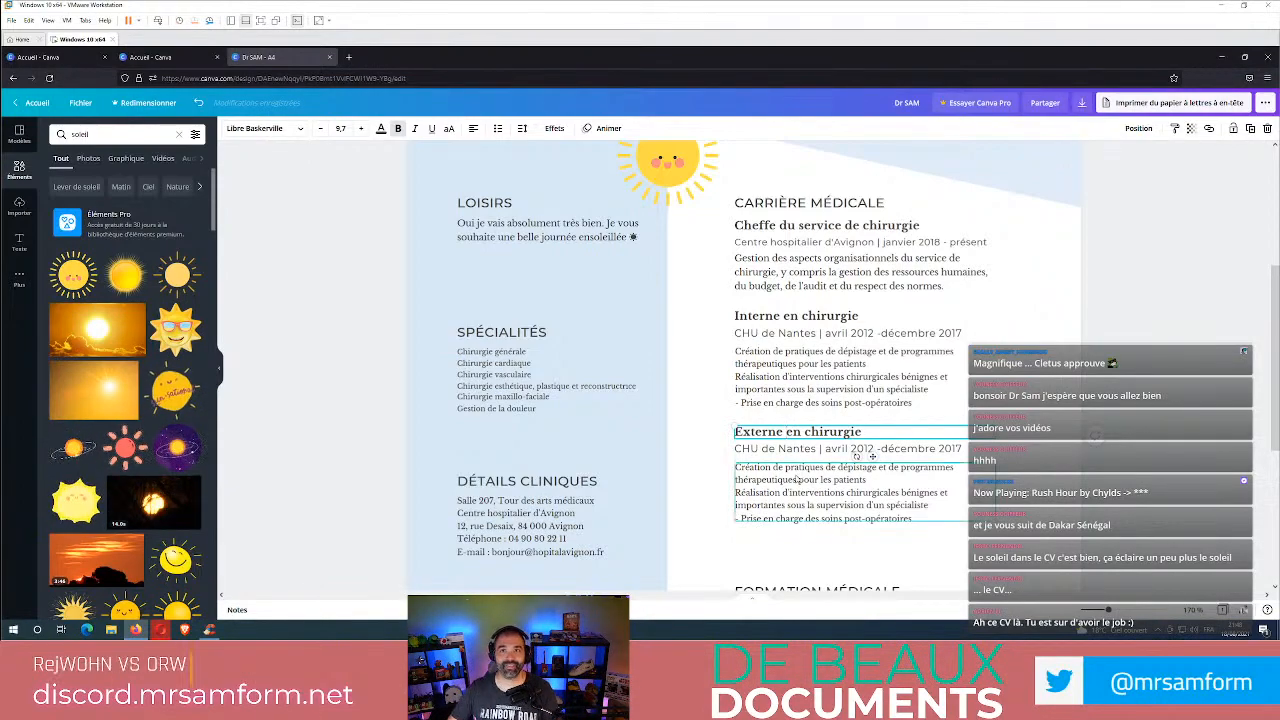
- Recolour the sidebar background behind the portrait to light turquoise, trying coral and pink before it
{"action": "scroll", "coordinate": [797, 537], "scroll_direction": "up", "scroll_amount": 1}
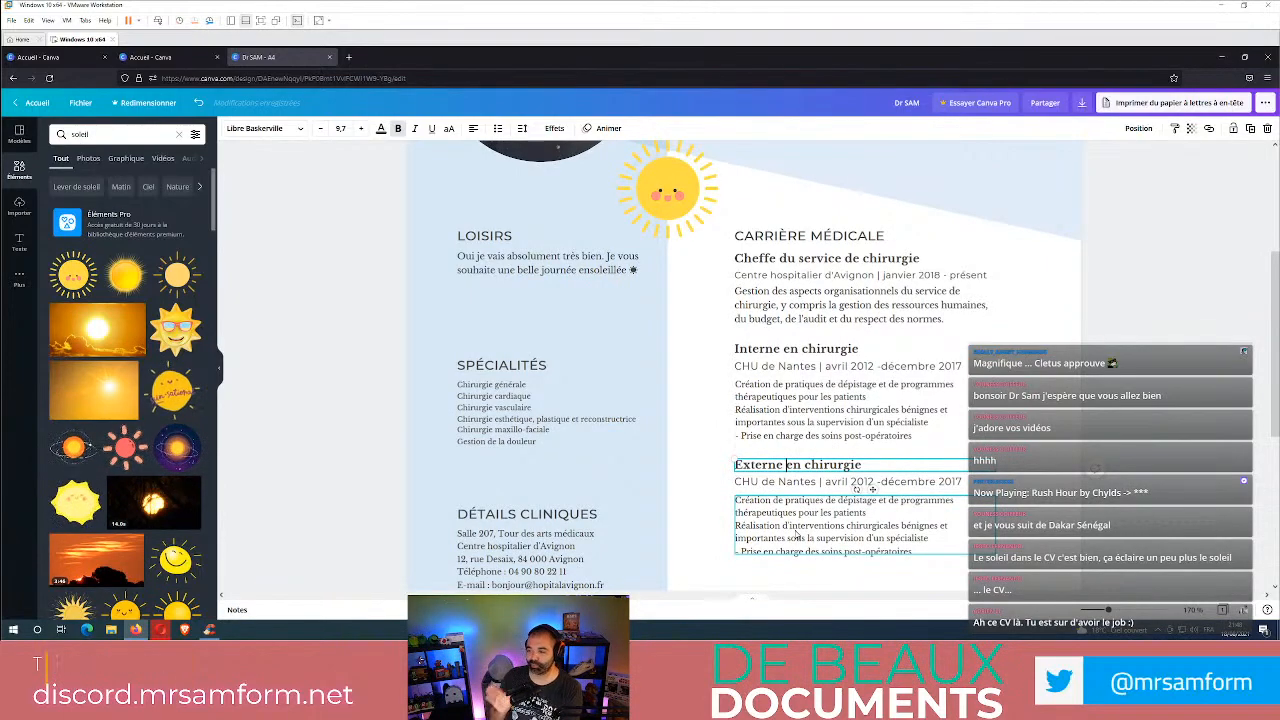
{"action": "scroll", "coordinate": [655, 340], "scroll_direction": "up", "scroll_amount": 5}
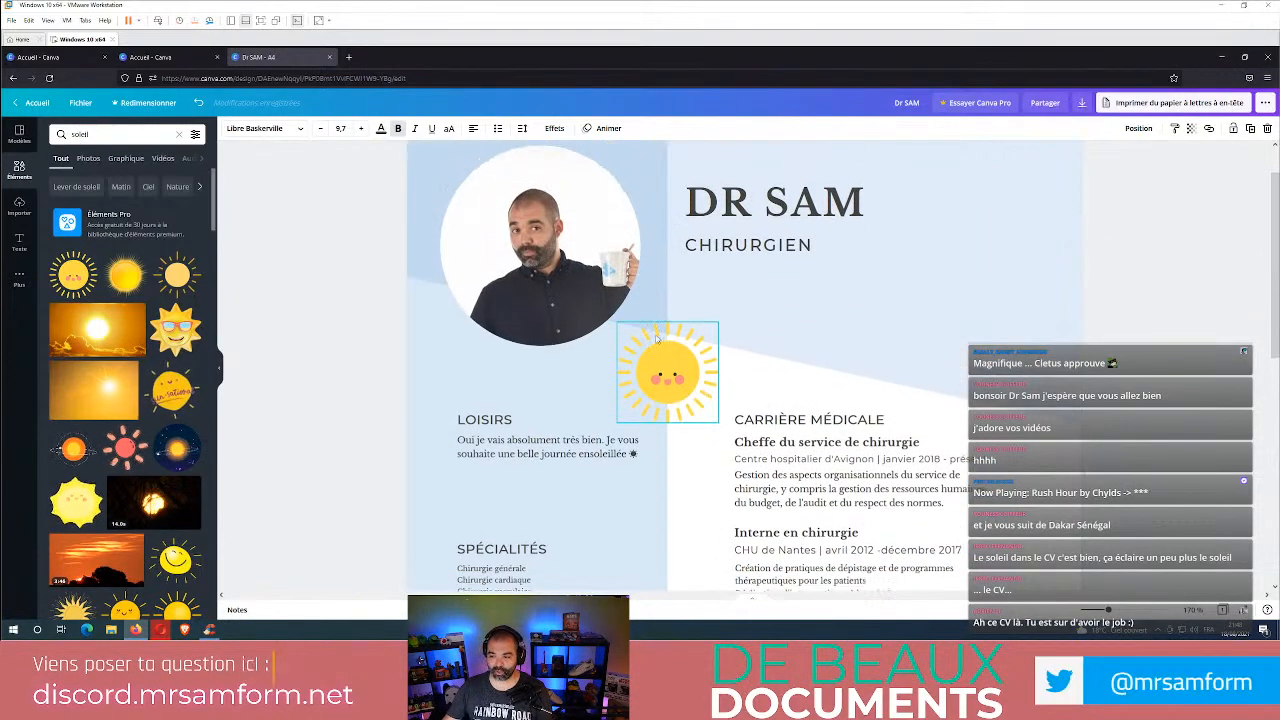
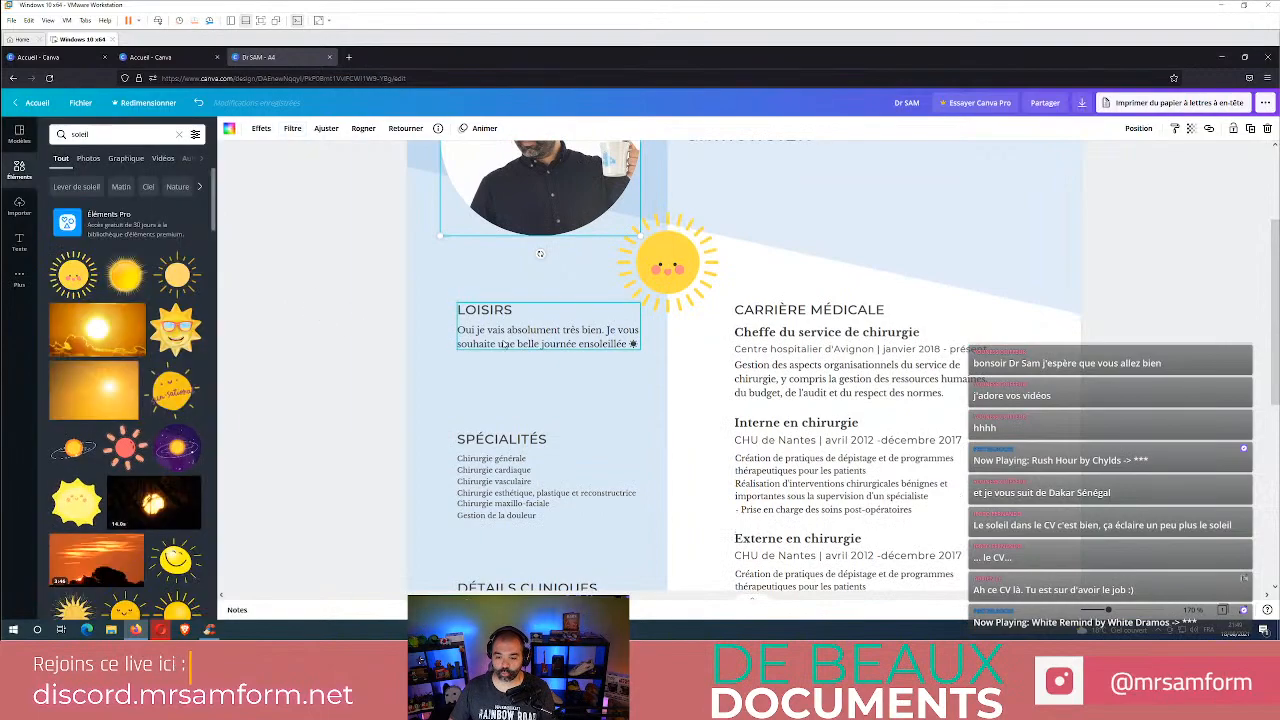
{"action": "left_click_drag", "start_coordinate": [408, 371], "coordinate": [401, 376]}
{"action": "scroll", "coordinate": [402, 426], "scroll_direction": "up", "scroll_amount": 2}
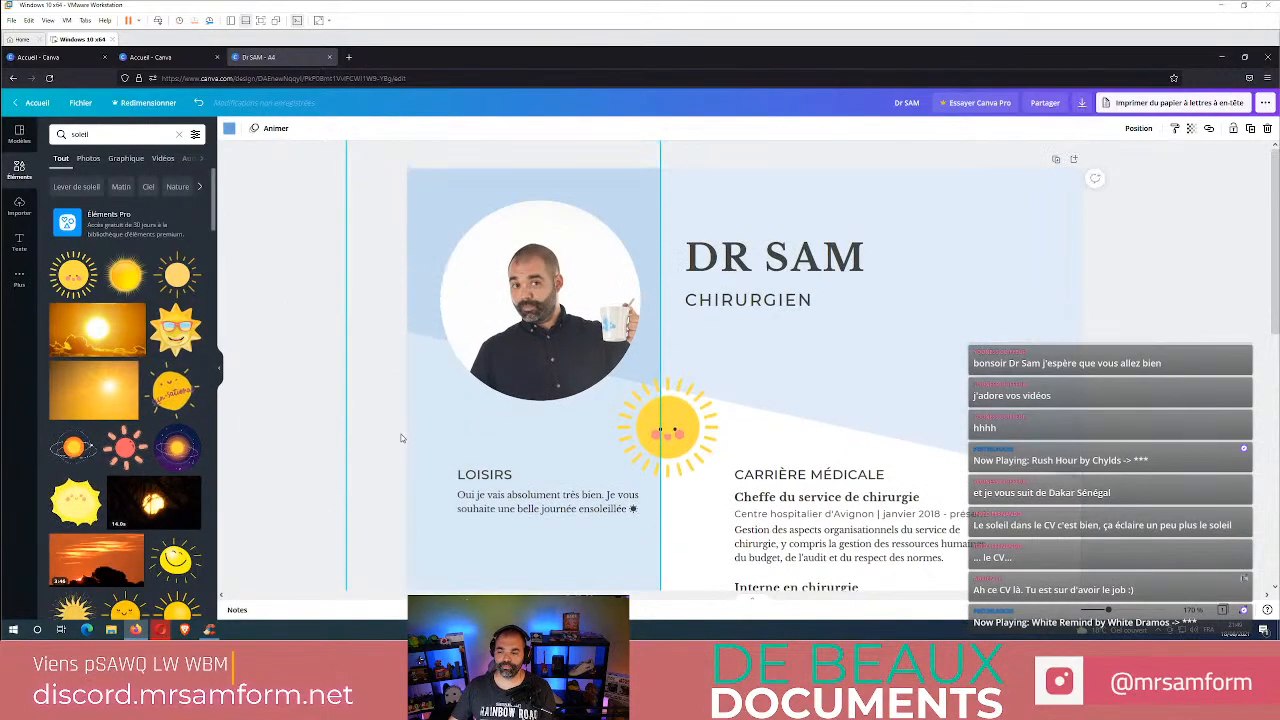
{"action": "scroll", "coordinate": [402, 426], "scroll_direction": "down", "scroll_amount": 1}
{"action": "scroll", "coordinate": [506, 390], "scroll_direction": "down", "scroll_amount": 10, "text": "ctrl"}
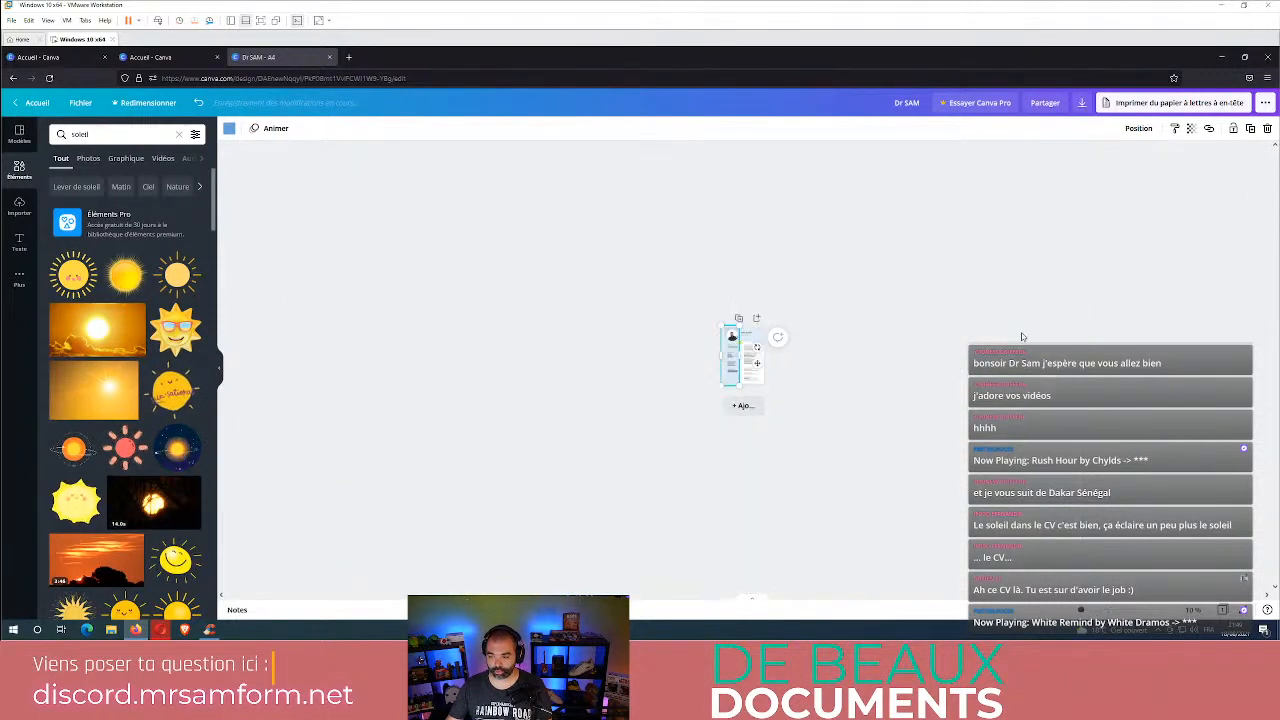
{"action": "scroll", "coordinate": [1060, 335], "scroll_direction": "up", "scroll_amount": 10, "text": "ctrl"}
{"action": "scroll", "coordinate": [1041, 344], "scroll_direction": "up", "scroll_amount": 2}
{"action": "scroll", "coordinate": [1041, 344], "scroll_direction": "up", "scroll_amount": 5}
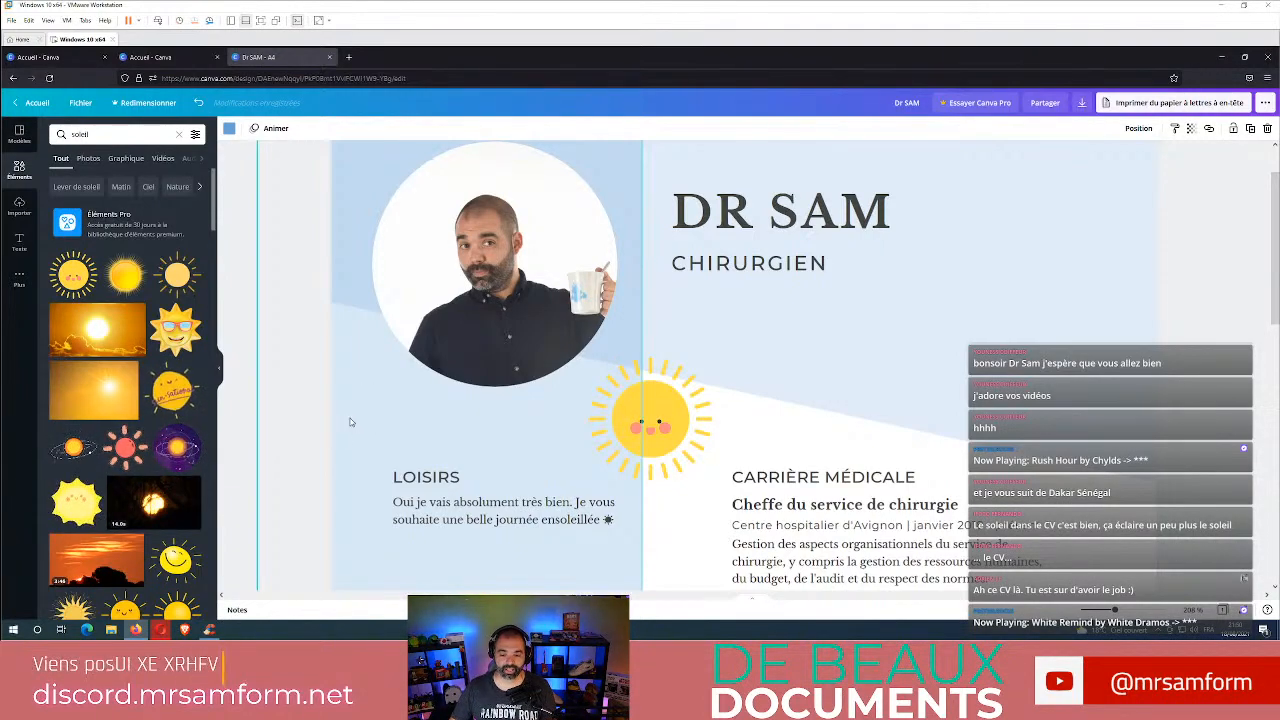
{"action": "left_click", "coordinate": [228, 131]}
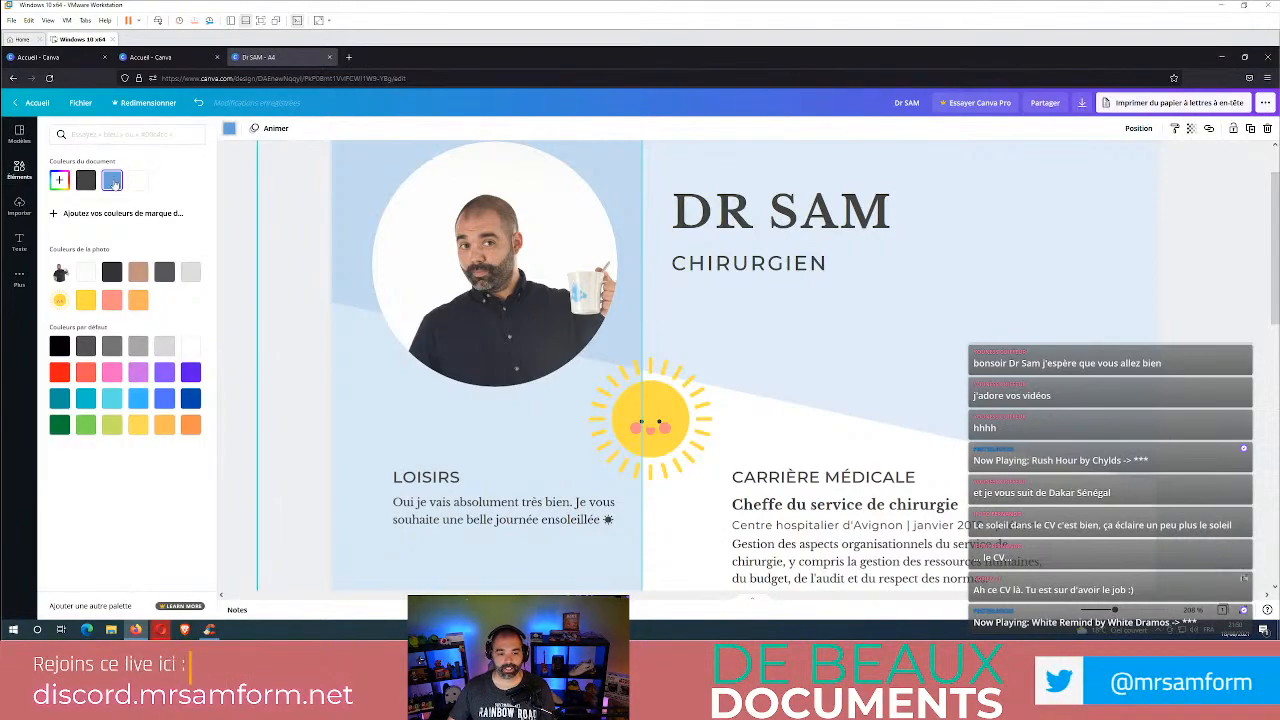
{"action": "left_click", "coordinate": [87, 372]}
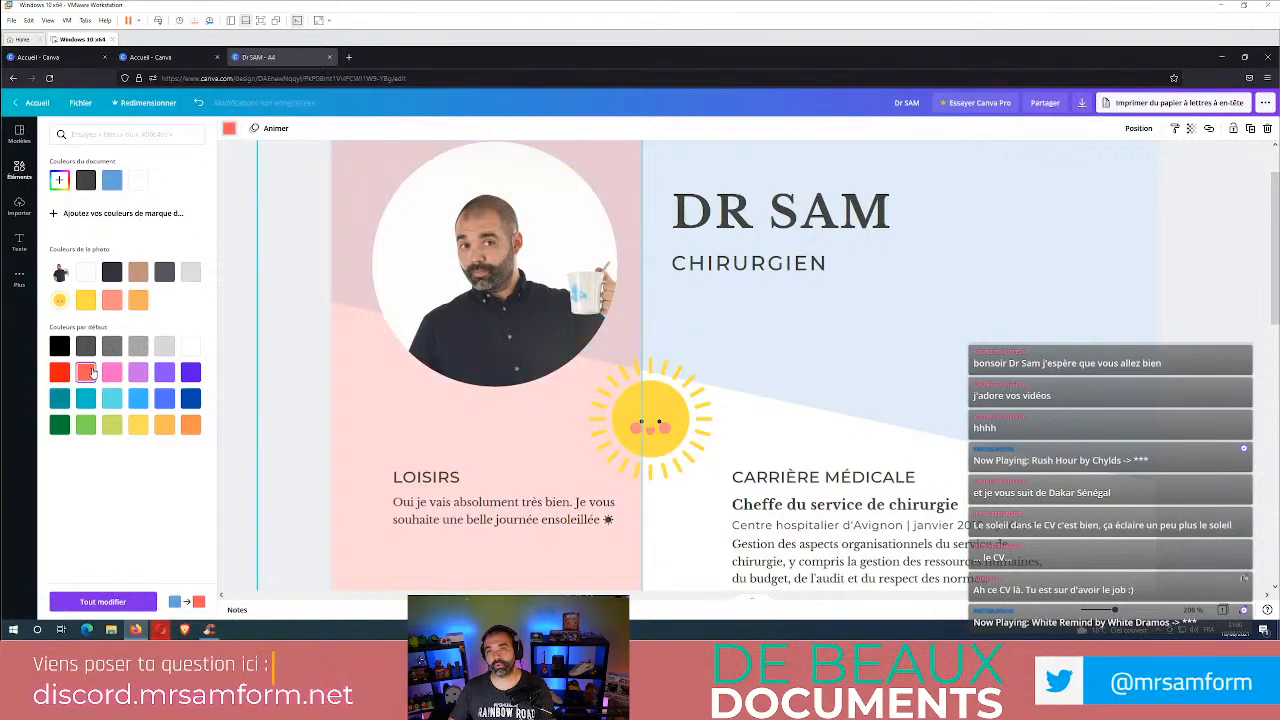
{"action": "left_click", "coordinate": [121, 370]}
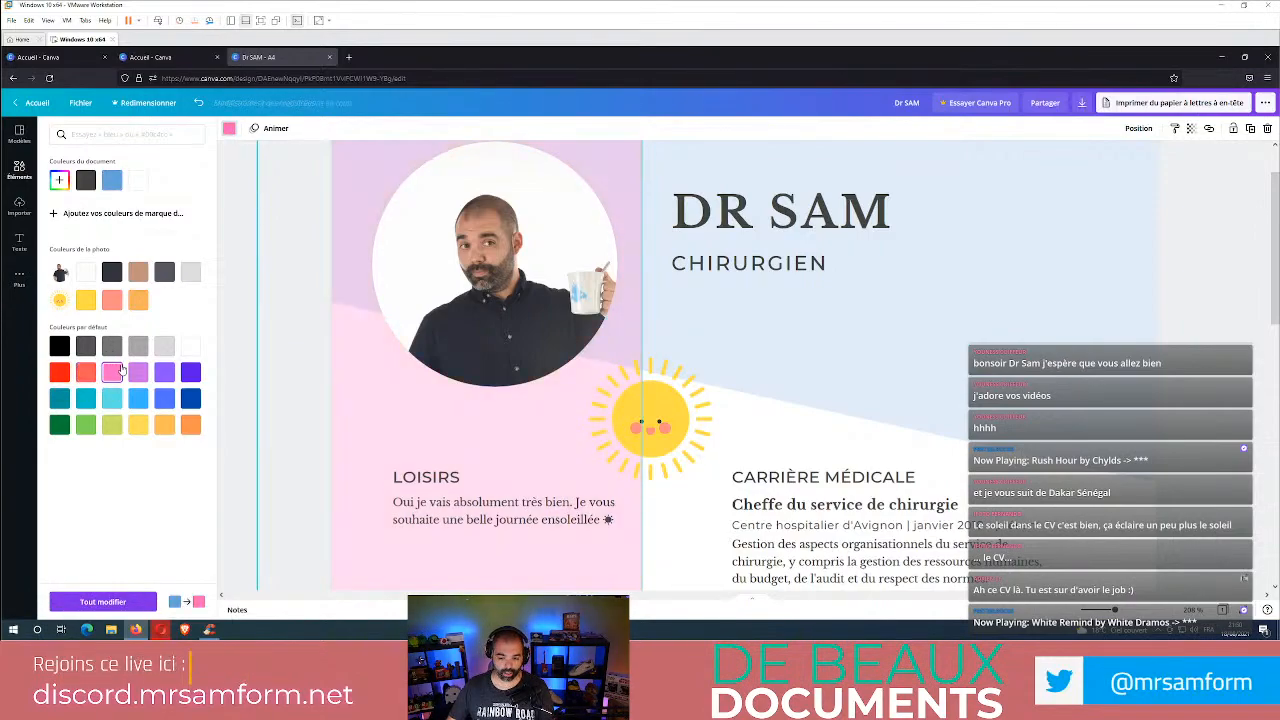
{"action": "left_click", "coordinate": [124, 398]}
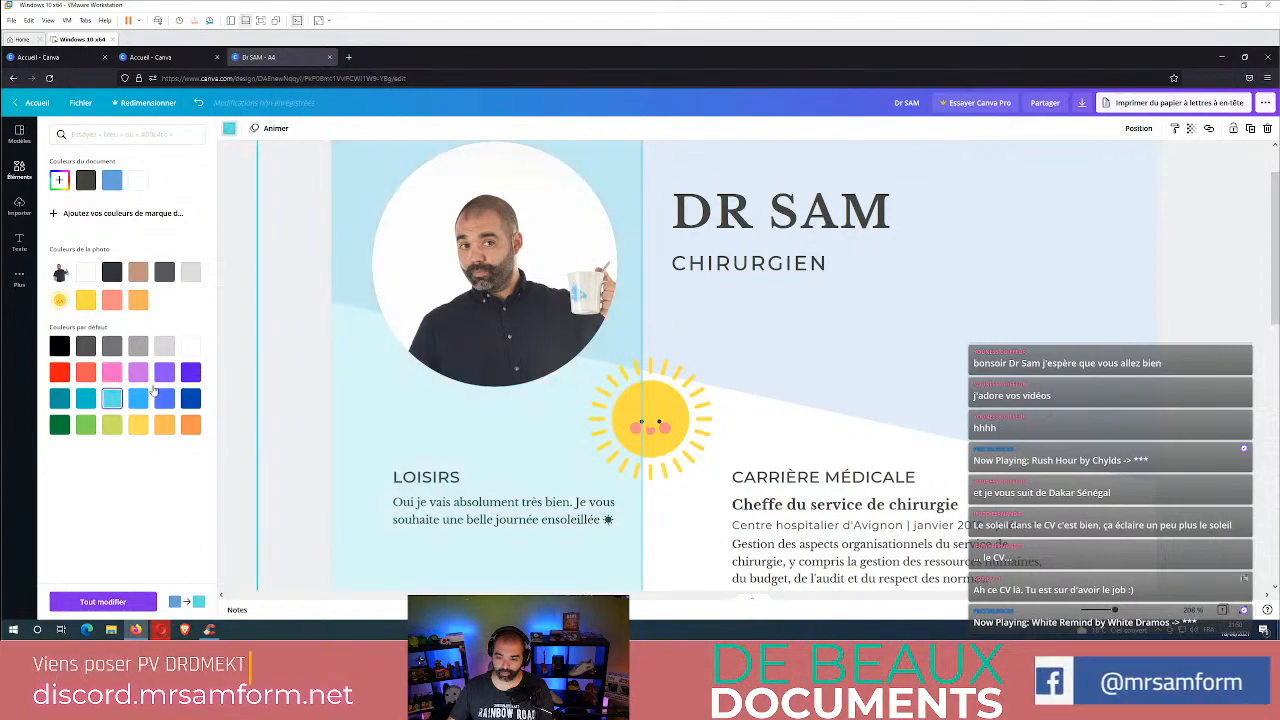
{"action": "left_click", "coordinate": [249, 289]}
- Recolour the slanted header shape behind the name and job title to orange
{"action": "scroll", "coordinate": [724, 354], "scroll_direction": "down", "scroll_amount": 10}
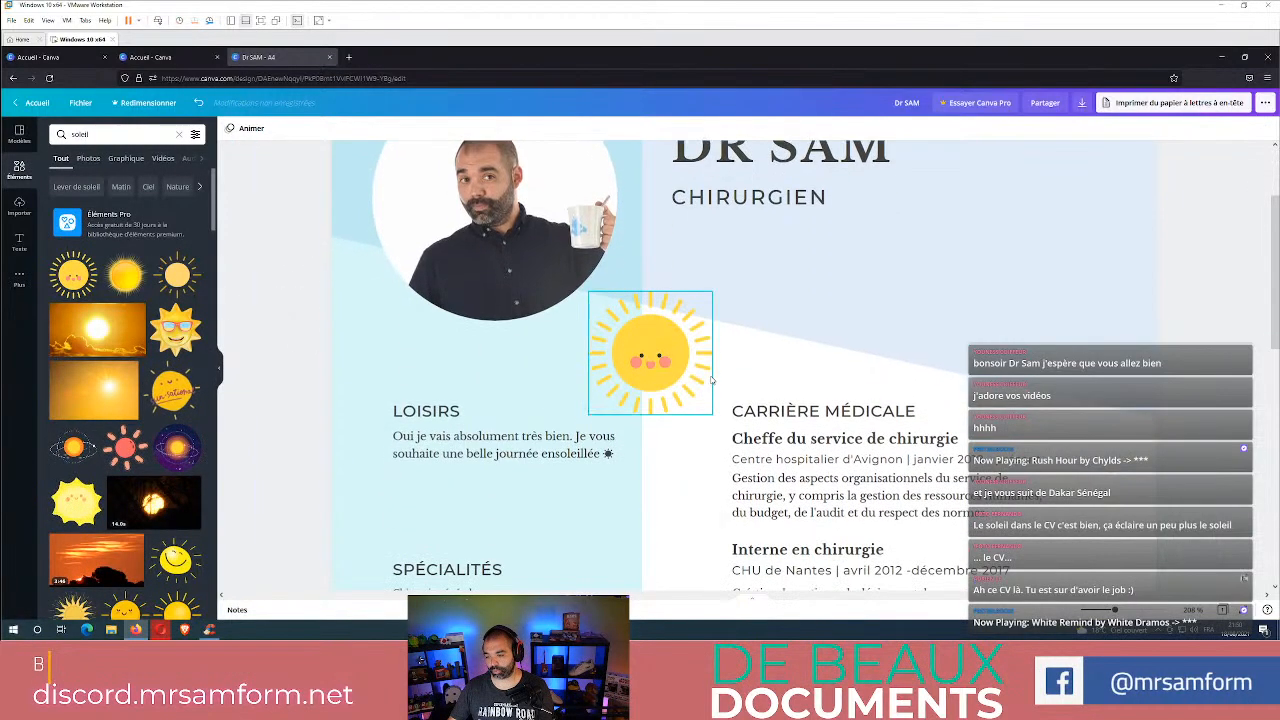
{"action": "scroll", "coordinate": [724, 354], "scroll_direction": "up", "scroll_amount": 5}
{"action": "left_click", "coordinate": [859, 213]}
{"action": "scroll", "coordinate": [860, 250], "scroll_direction": "up", "scroll_amount": 1}
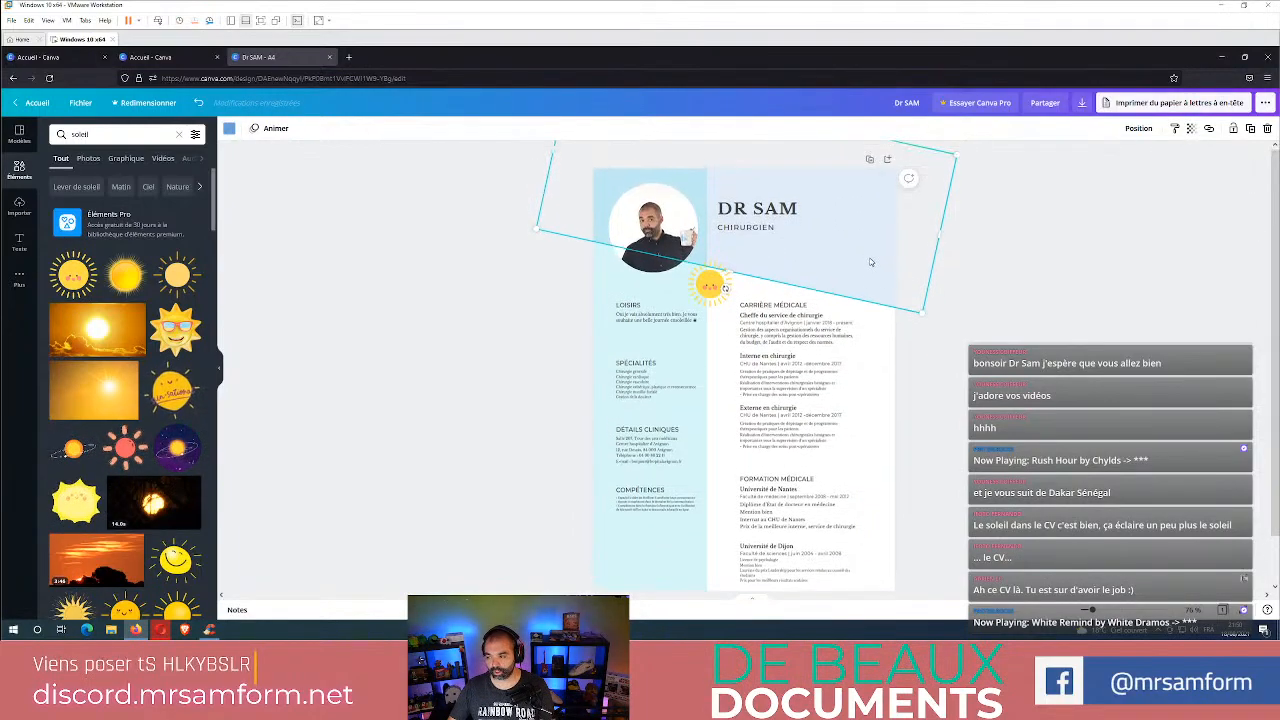
{"action": "left_click", "coordinate": [229, 130]}
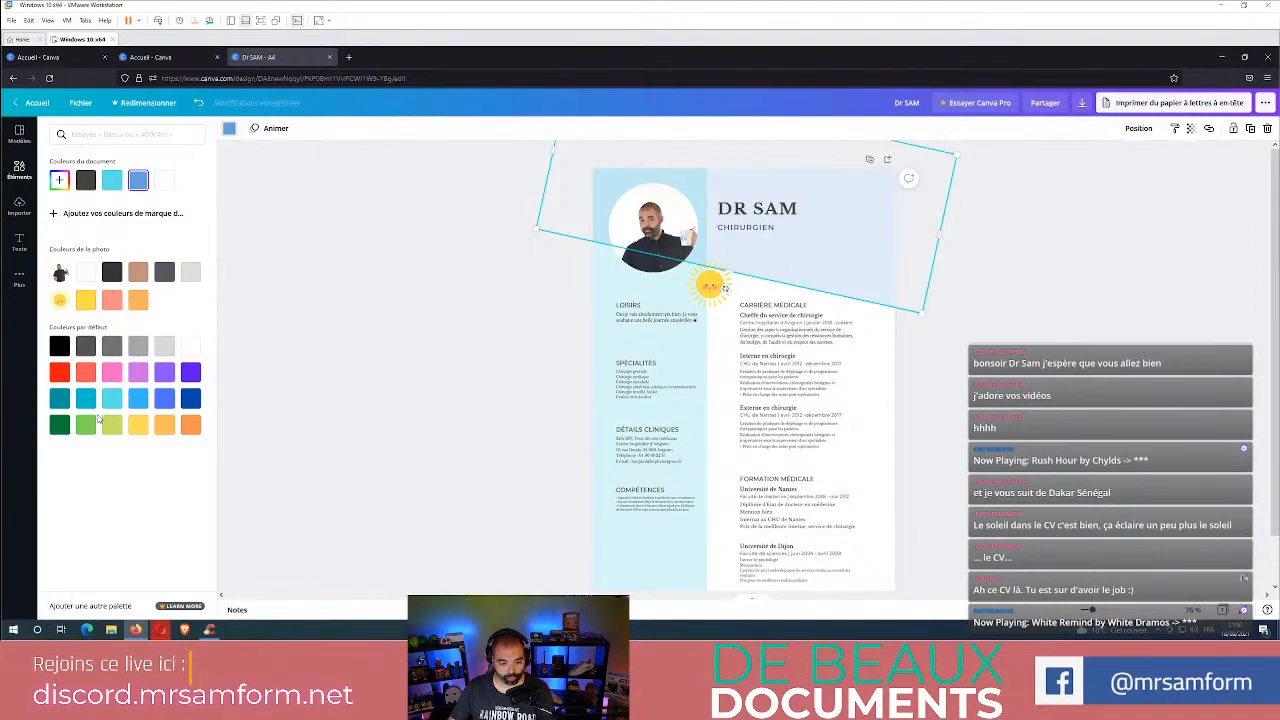
{"action": "left_click", "coordinate": [191, 426]}
{"action": "left_click", "coordinate": [509, 416]}
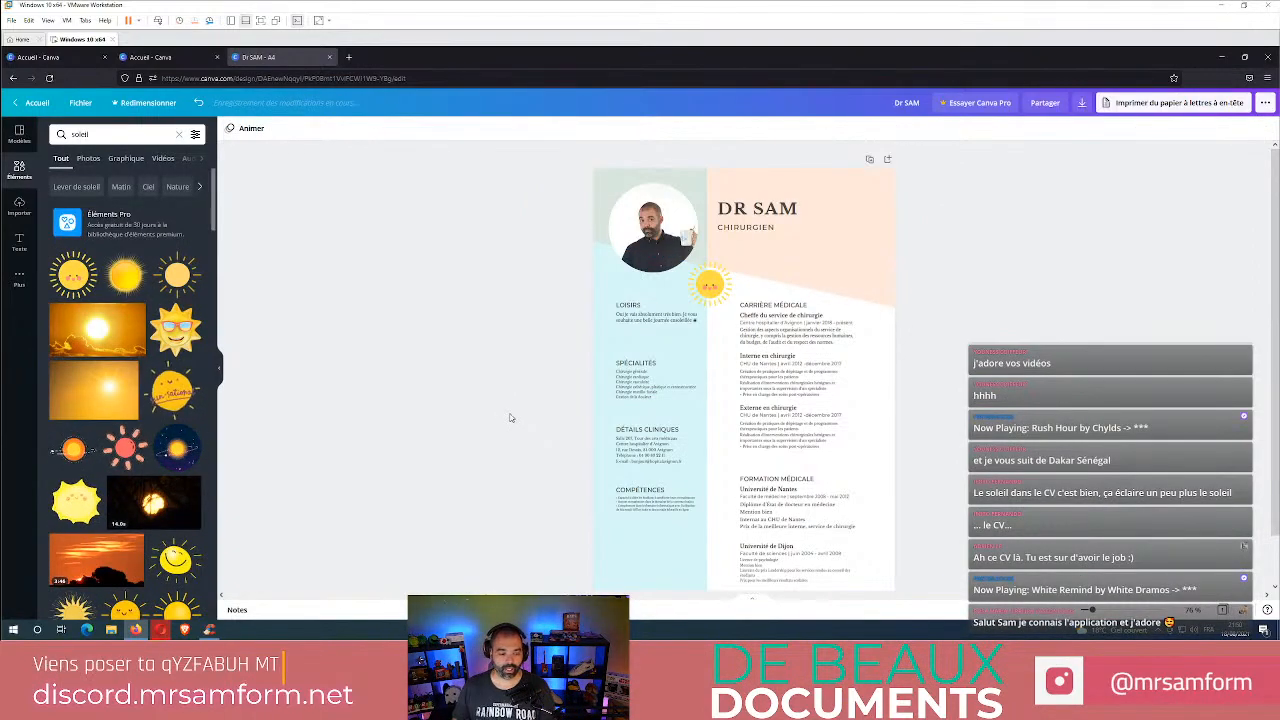
- Move the orange header shape down behind the CARRIÈRE MÉDICALE section and rotate it until it is almost level
{"action": "left_click", "coordinate": [808, 277]}
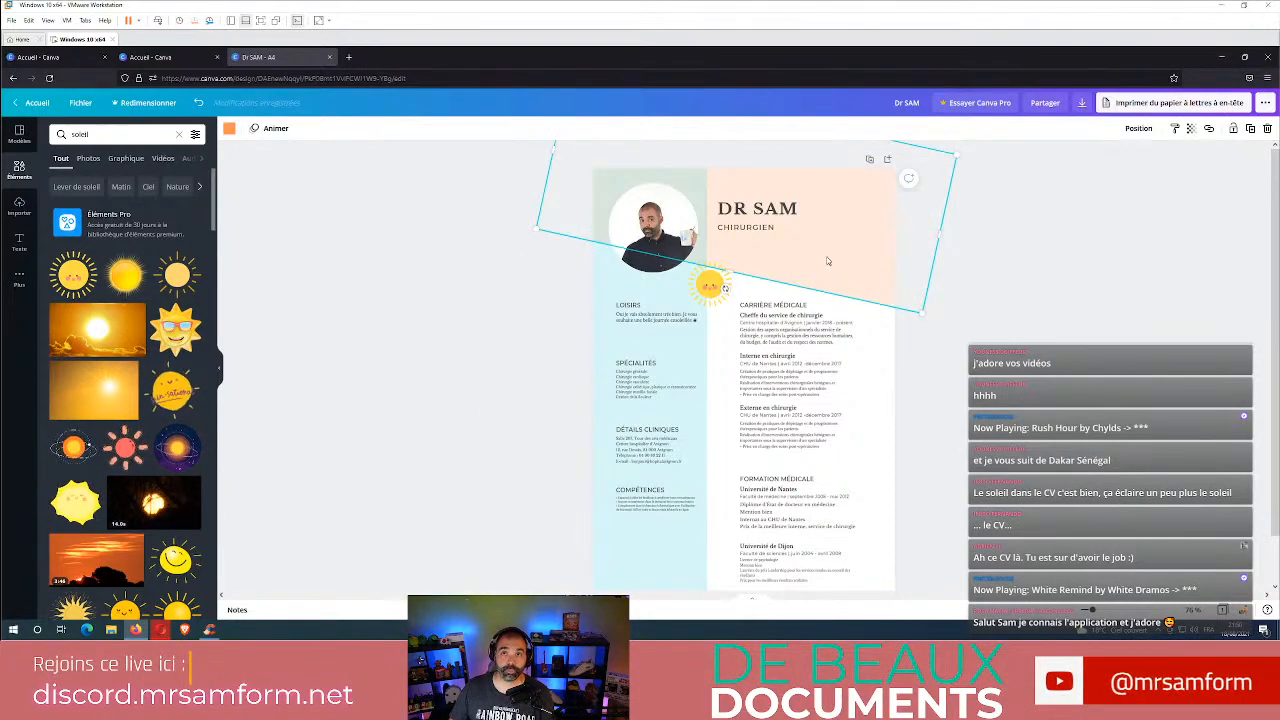
{"action": "left_click_drag", "start_coordinate": [825, 272], "coordinate": [810, 450]}
{"action": "mouse_move", "coordinate": [718, 474]}
{"action": "left_mouse_down"}
{"action": "mouse_move", "coordinate": [765, 497]}
{"action": "mouse_move", "coordinate": [740, 477]}
{"action": "left_mouse_up"}
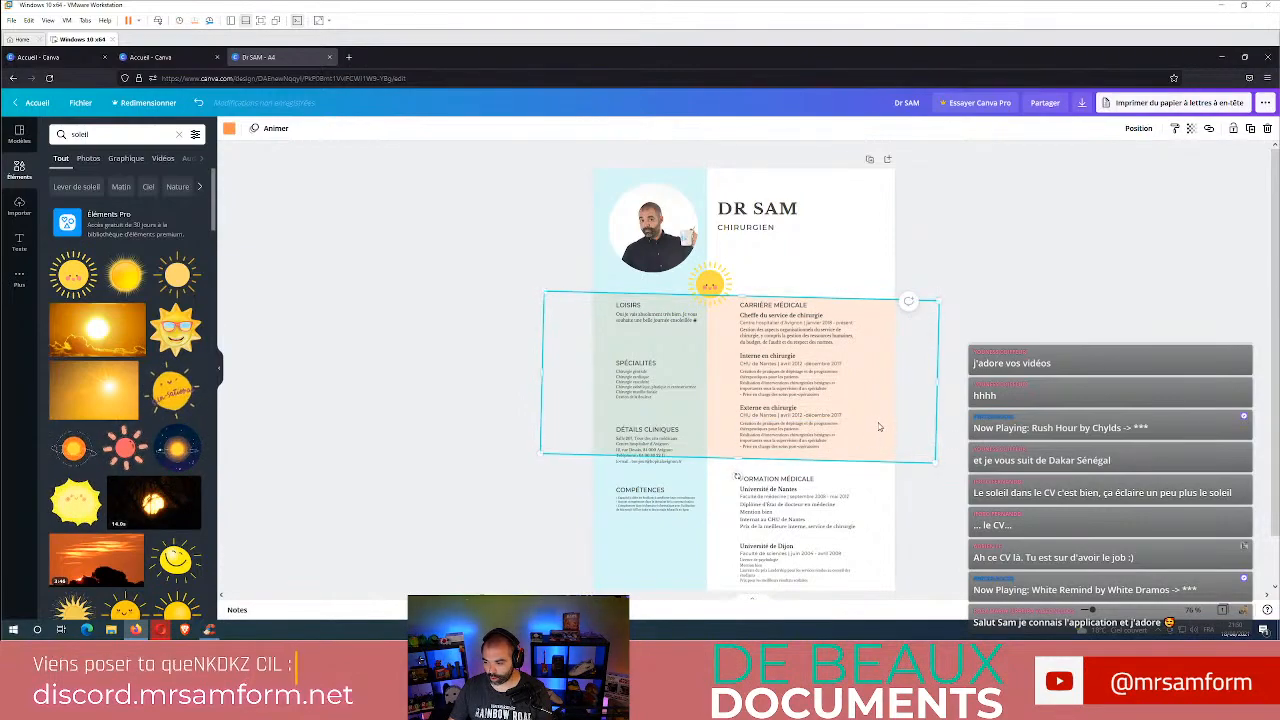
{"action": "left_click_drag", "start_coordinate": [914, 406], "coordinate": [918, 413]}
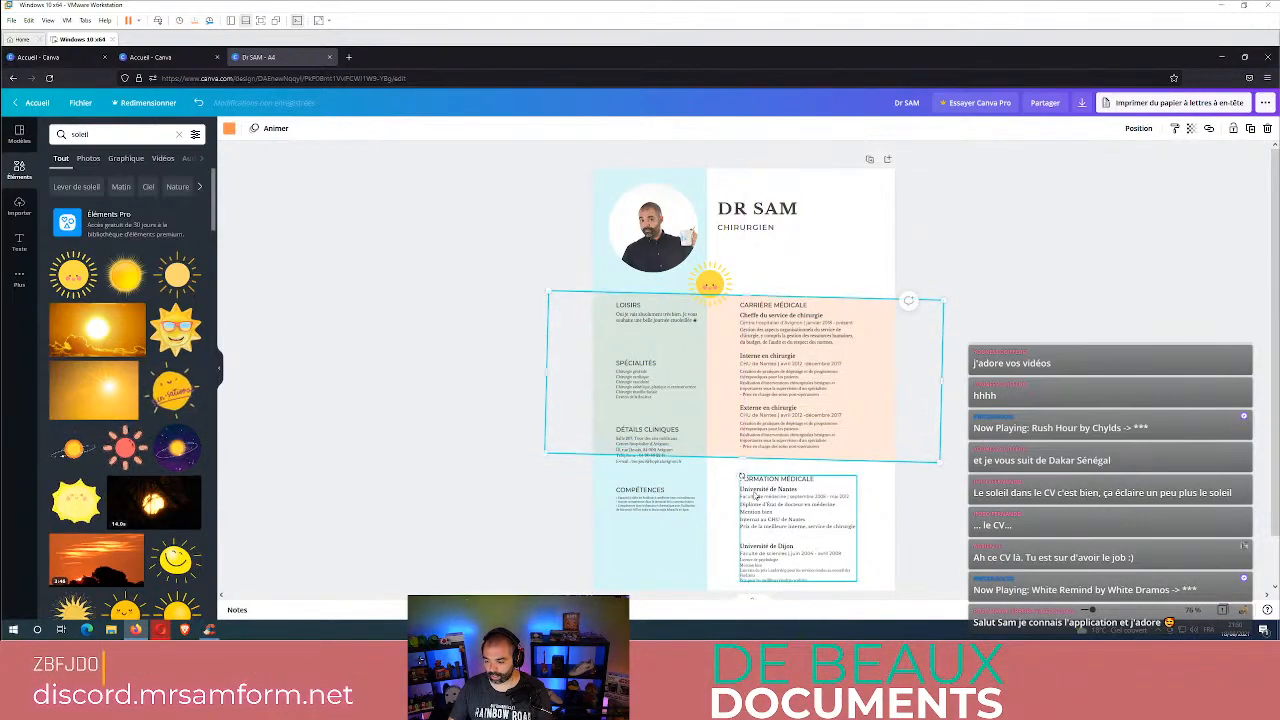
{"action": "left_click", "coordinate": [960, 510]}
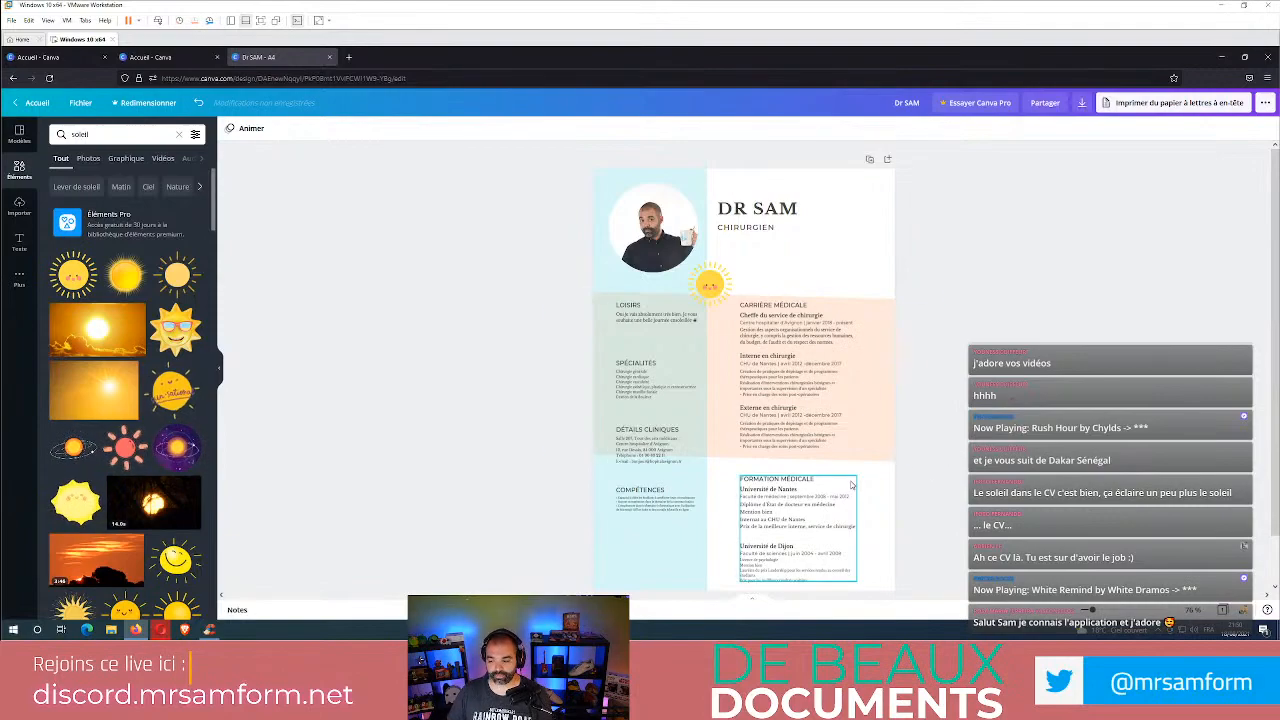
- Reduce the height of the orange band to about 3.7 so it covers only the first career entry
{"action": "left_click", "coordinate": [912, 393]}
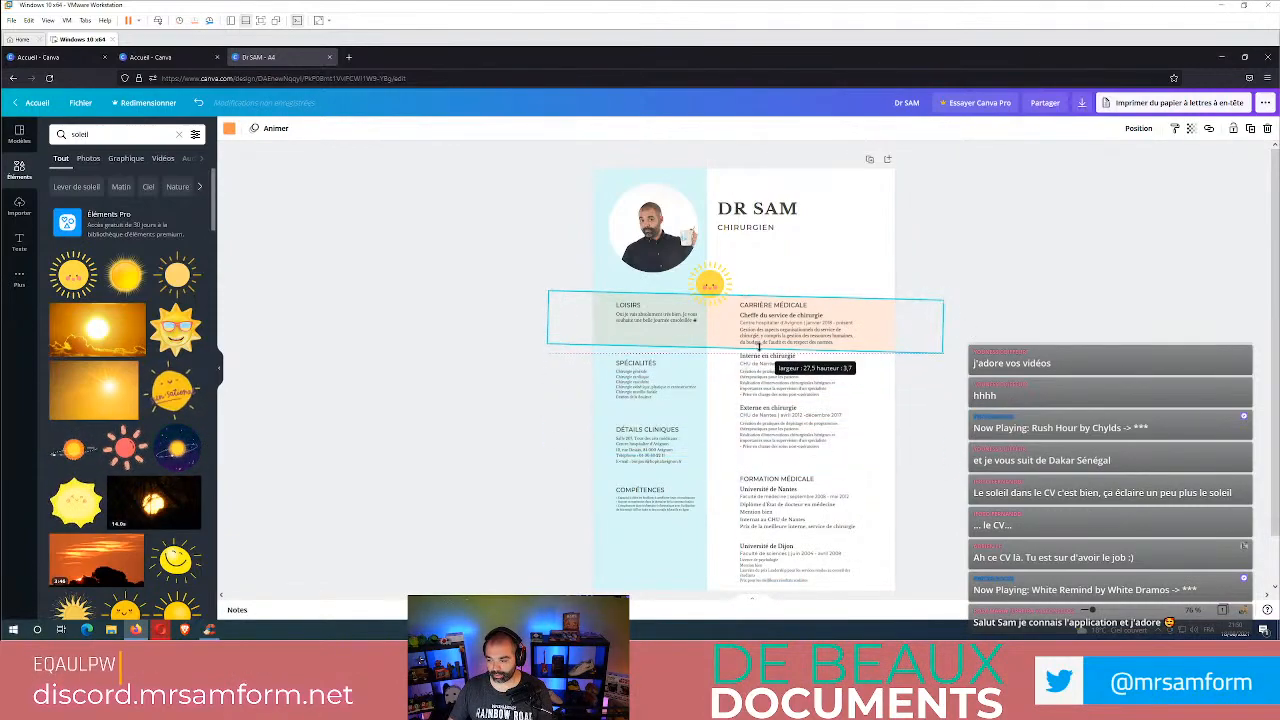
{"action": "left_click", "coordinate": [1159, 305]}
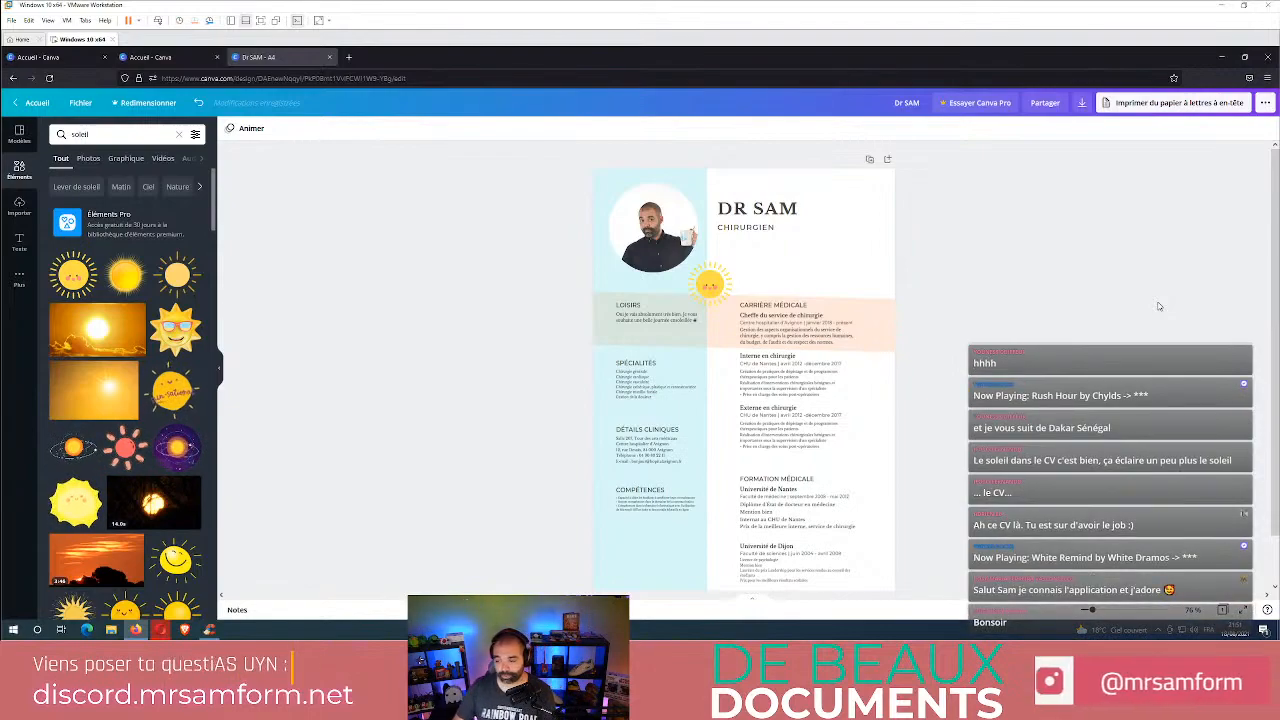
- Delete the orange band from the CV
{"action": "left_click", "coordinate": [900, 315]}
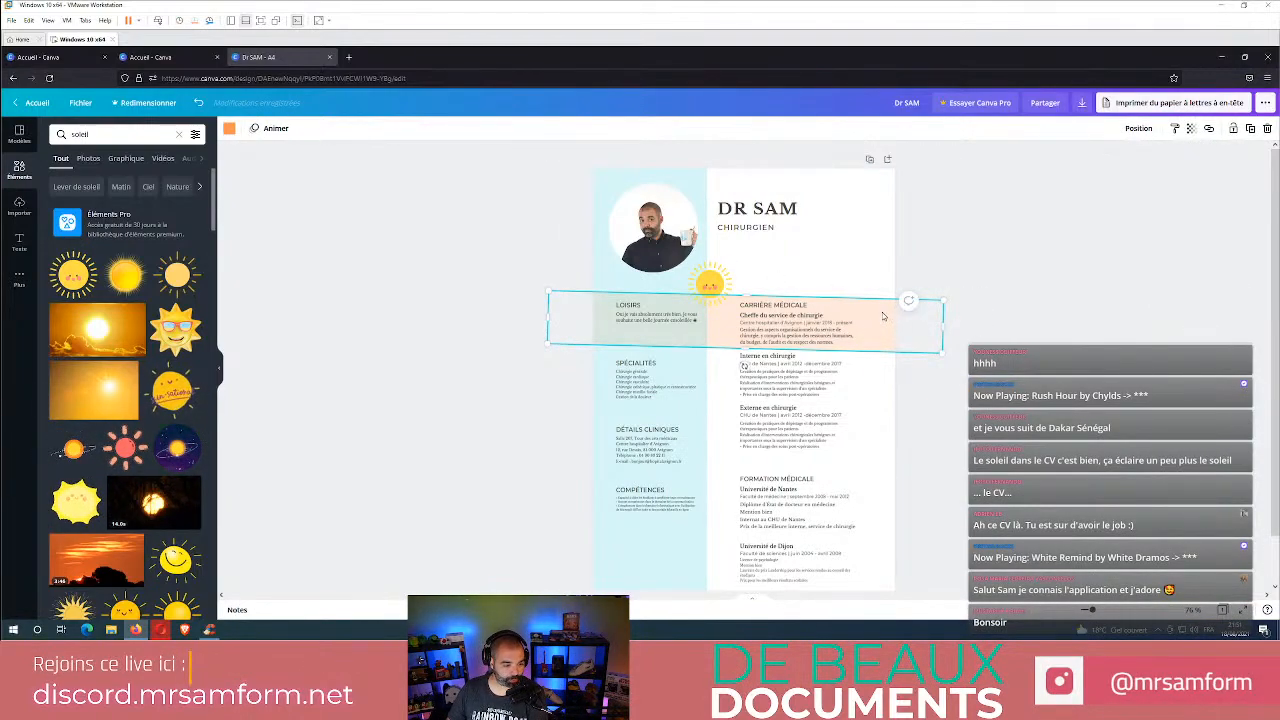
{"action": "key", "text": "Delete"}
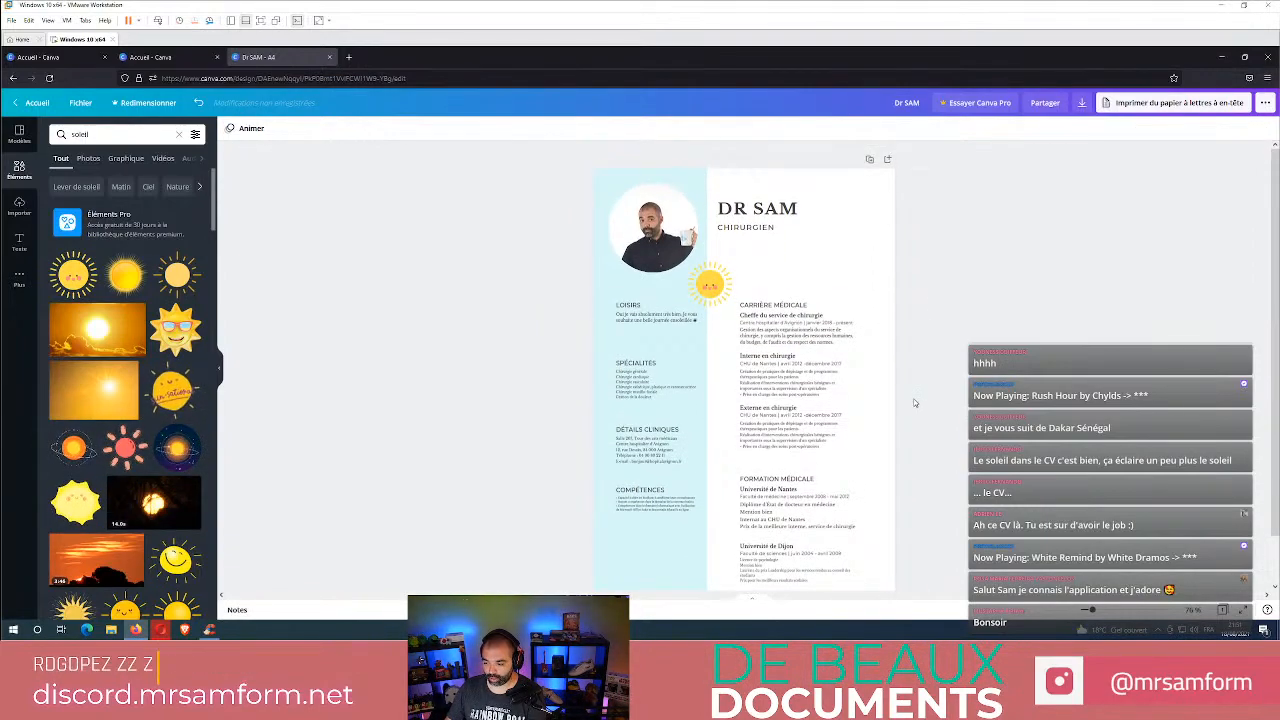
{"action": "scroll", "coordinate": [848, 418], "scroll_direction": "up", "scroll_amount": 5}
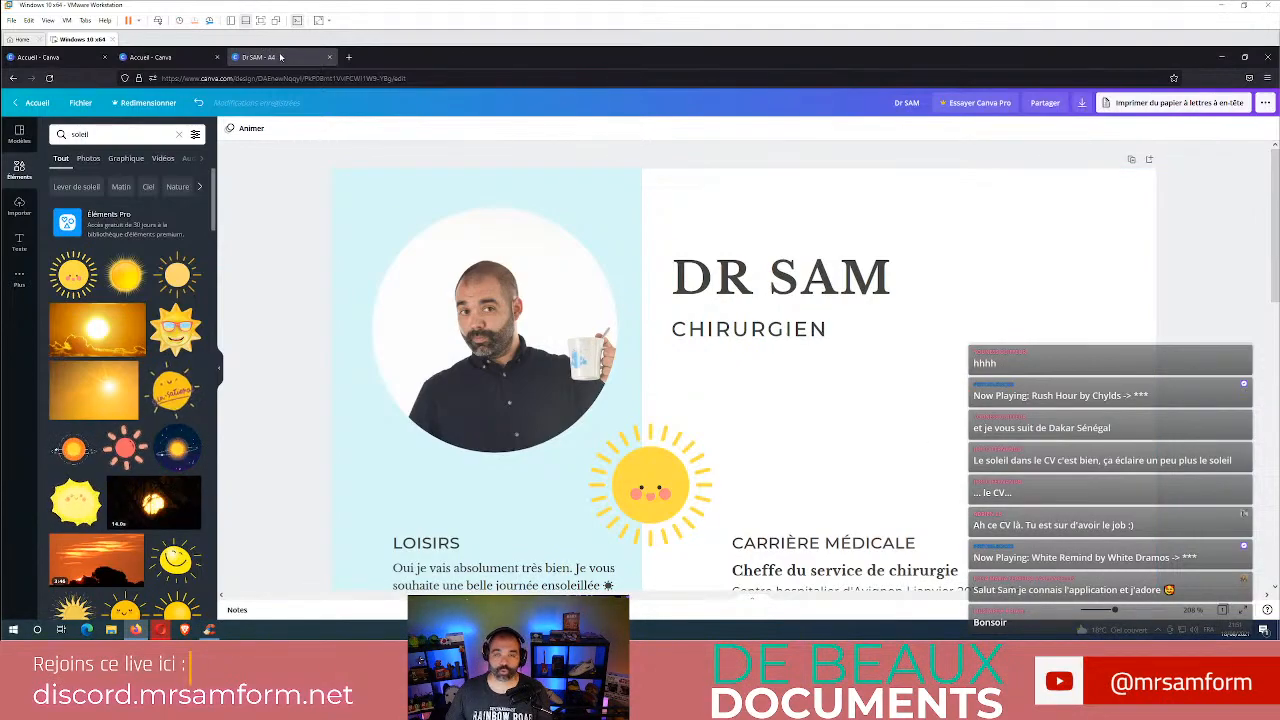
- Create a new presentation from the Canva home page and apply all 18 pages of the orange La Cagnotte education template
{"action": "left_click", "coordinate": [160, 57]}
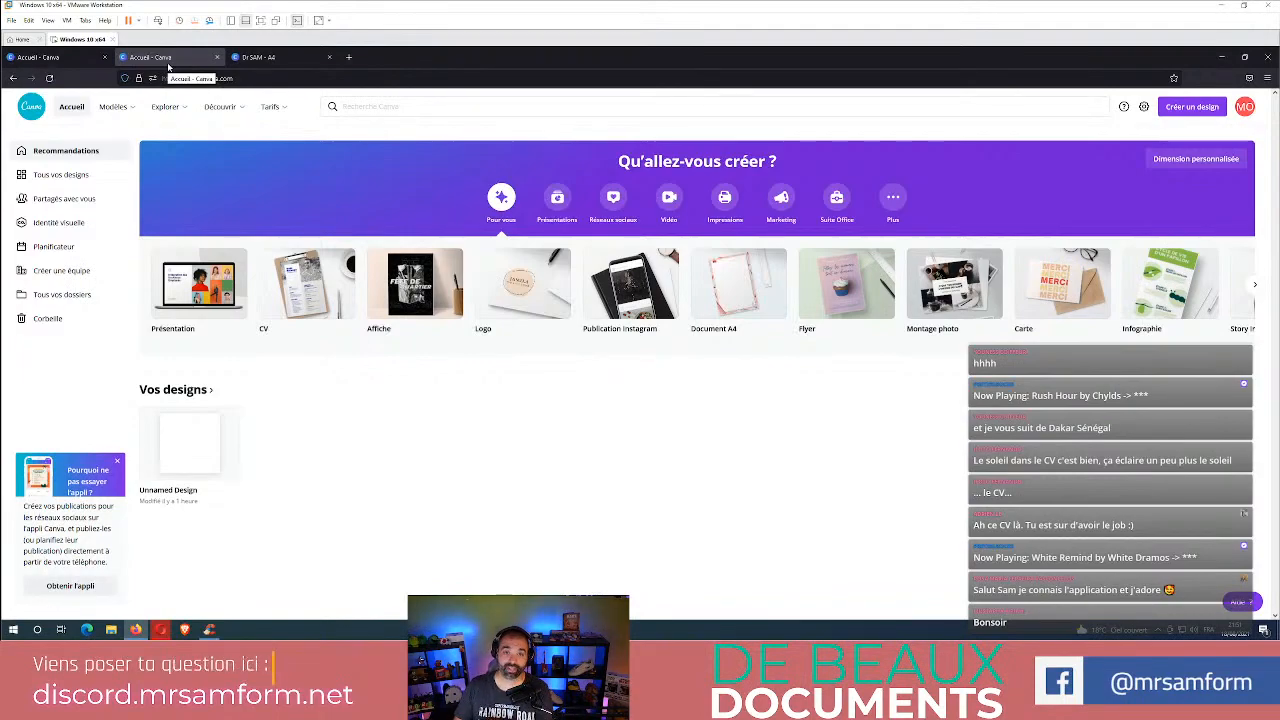
{"action": "left_click", "coordinate": [192, 300]}
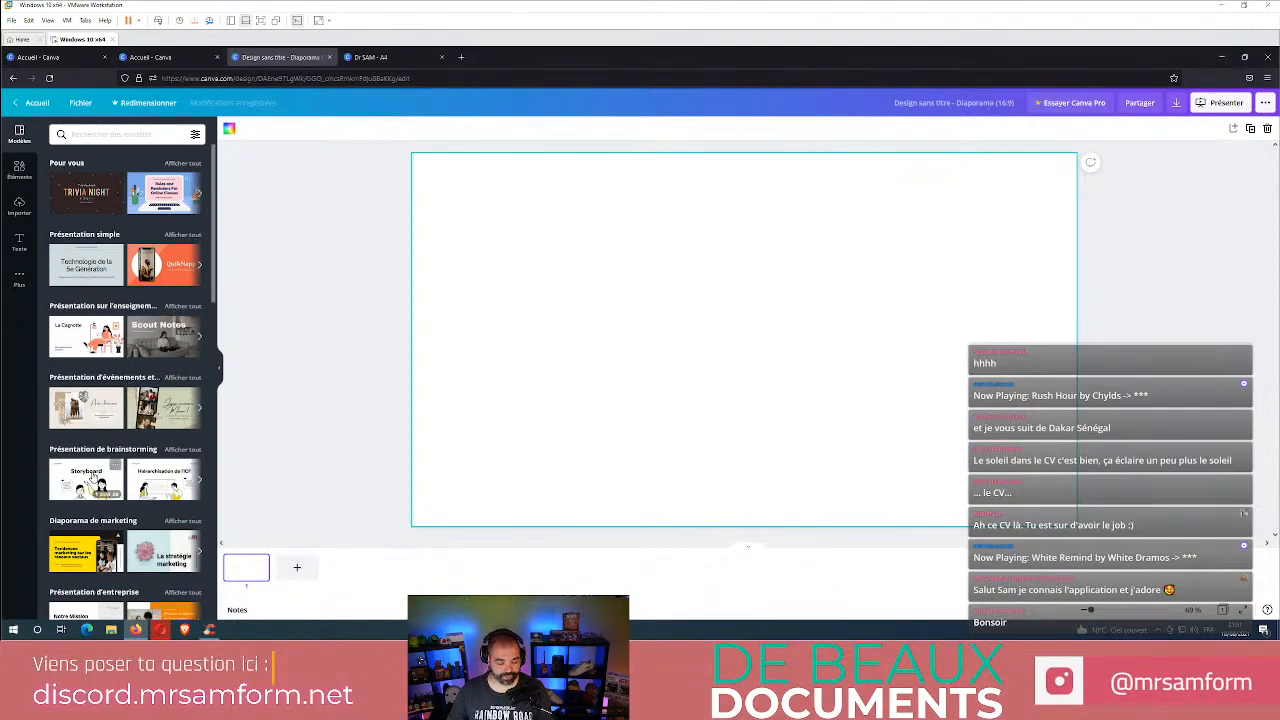
{"action": "left_click", "coordinate": [88, 340]}
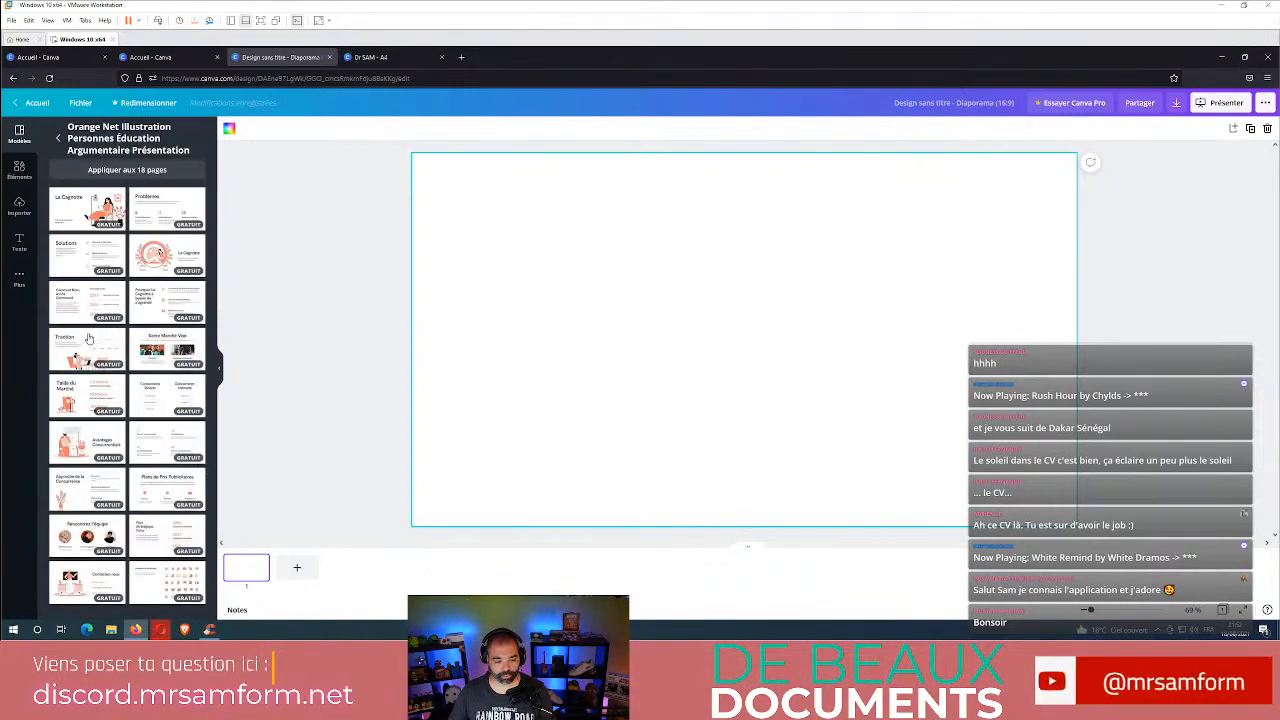
{"action": "left_click", "coordinate": [96, 172]}
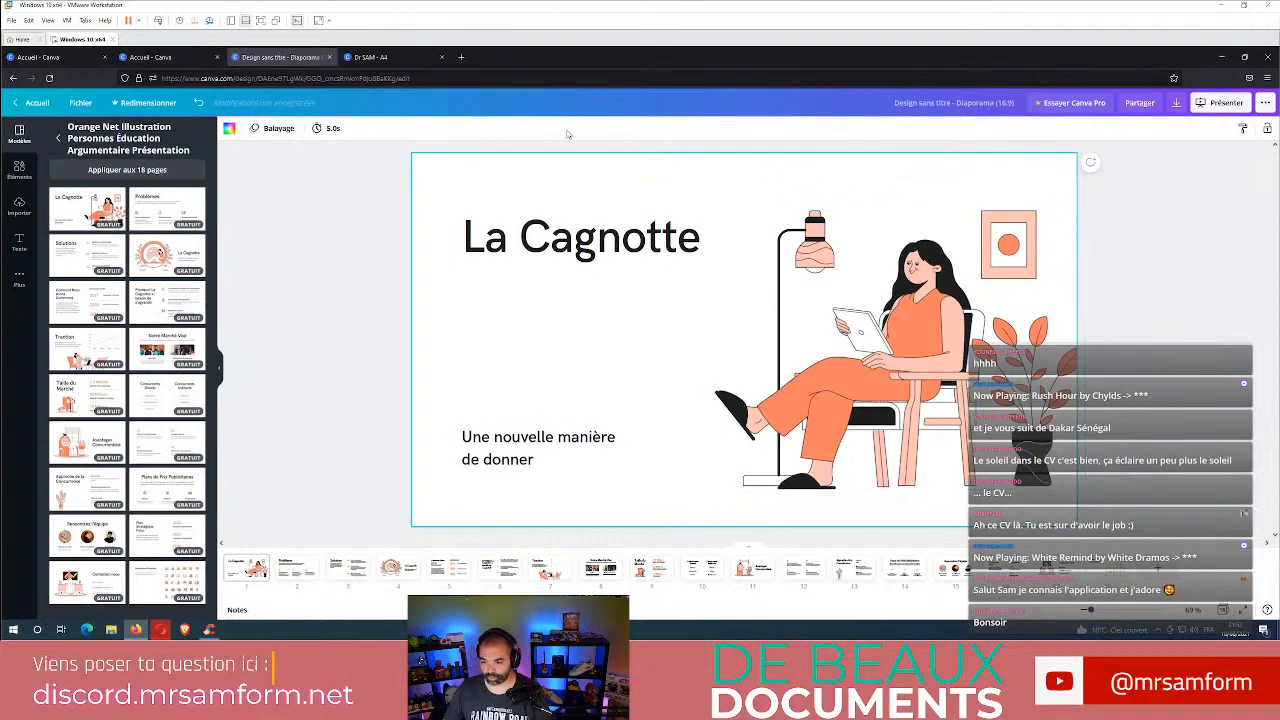
- Look through pages 2 to 6 of the new presentation
{"action": "left_click", "coordinate": [305, 568]}
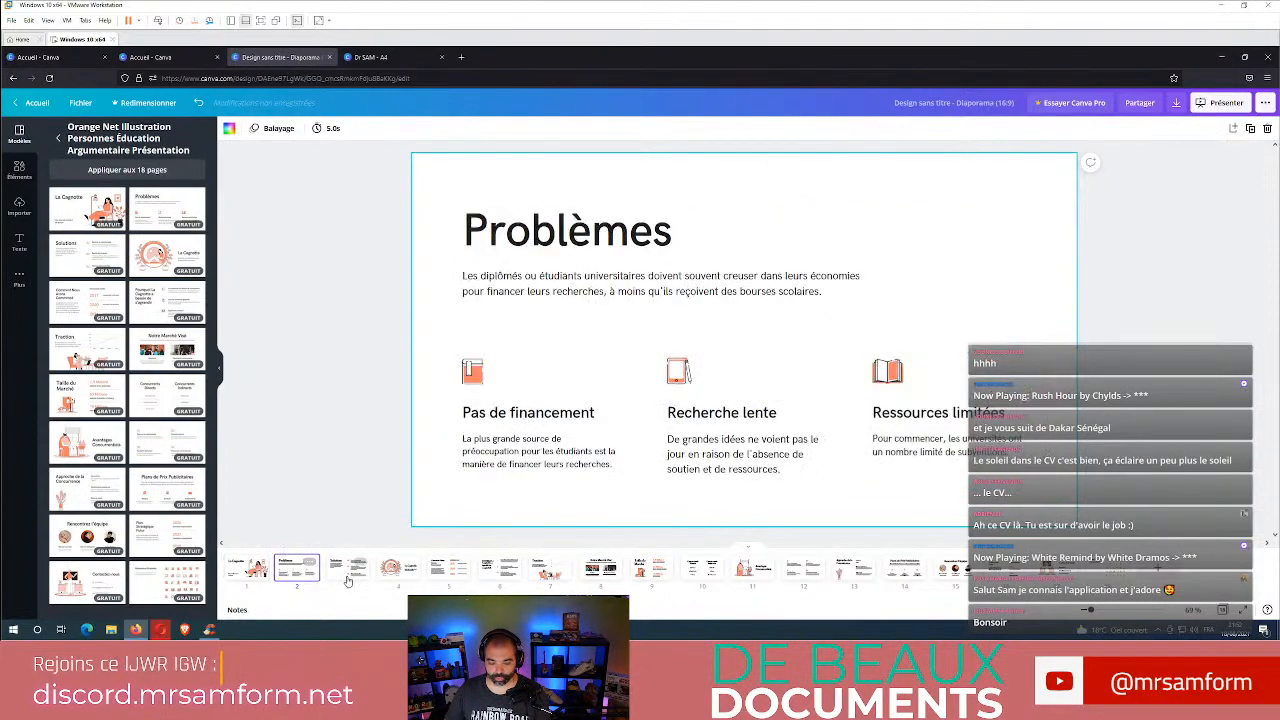
{"action": "left_click", "coordinate": [349, 572]}
{"action": "left_click", "coordinate": [398, 570]}
{"action": "left_click", "coordinate": [448, 570]}
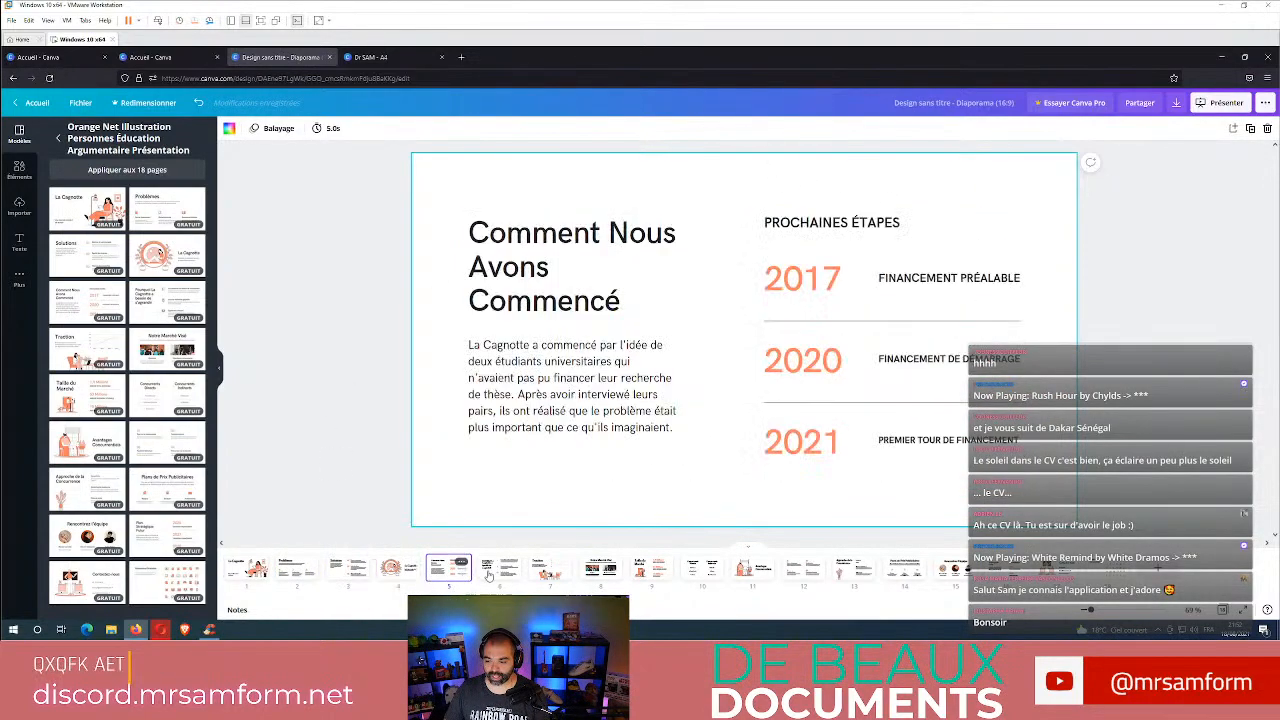
{"action": "left_click", "coordinate": [500, 570]}
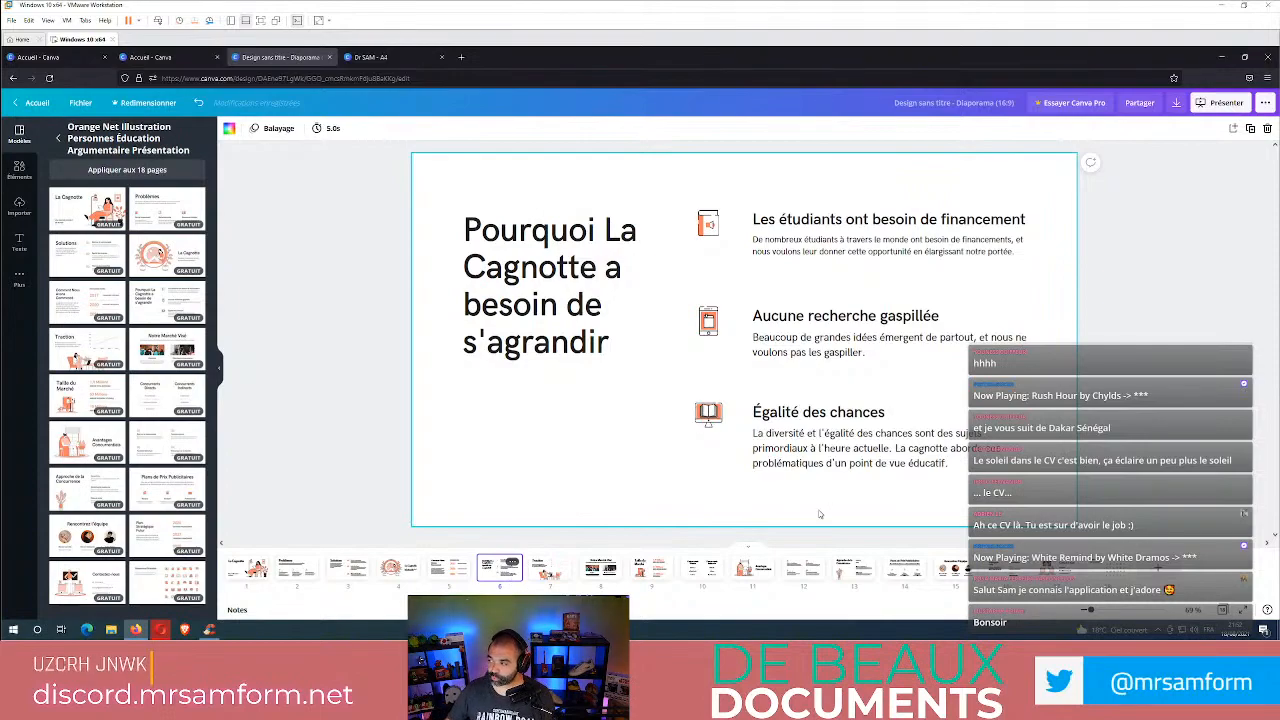
- Review the presentation's download file types, including Vidéo MP4 and GIF, and the available presenting modes
{"action": "left_click", "coordinate": [1174, 106]}
{"action": "left_click", "coordinate": [1137, 173]}
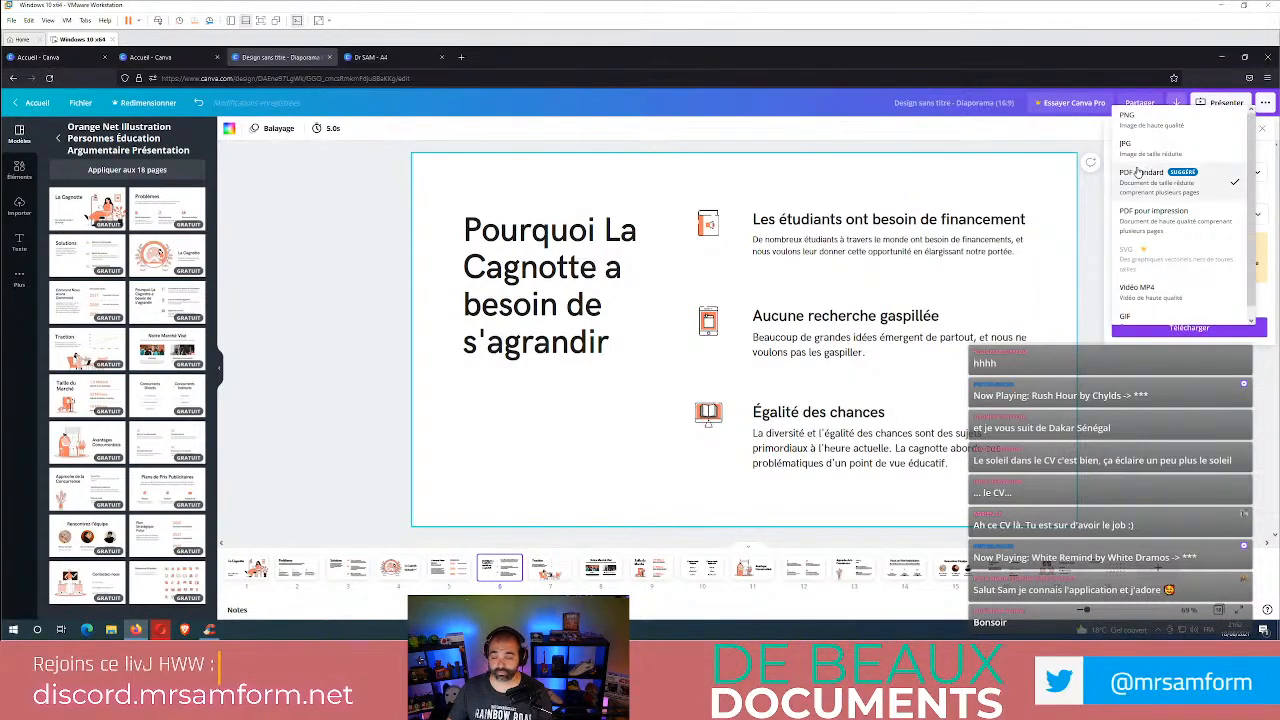
{"action": "scroll", "coordinate": [1130, 230], "scroll_direction": "down", "scroll_amount": 1}
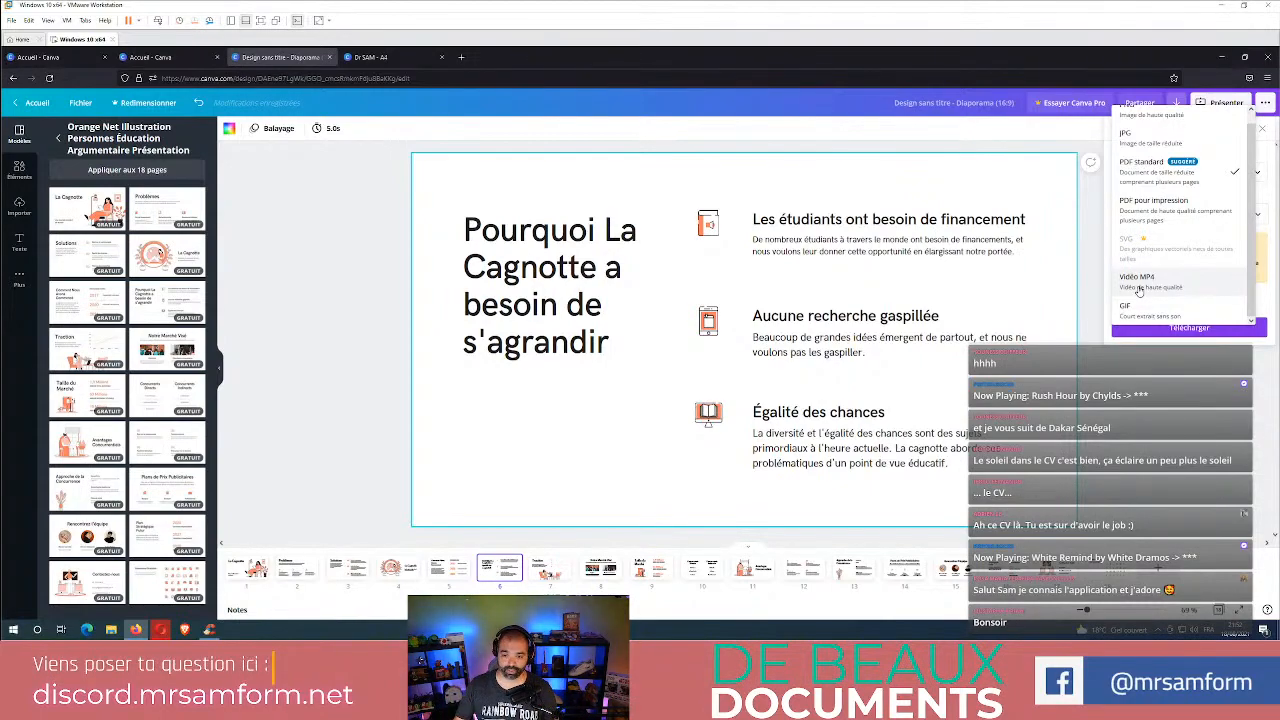
{"action": "left_click", "coordinate": [1087, 279]}
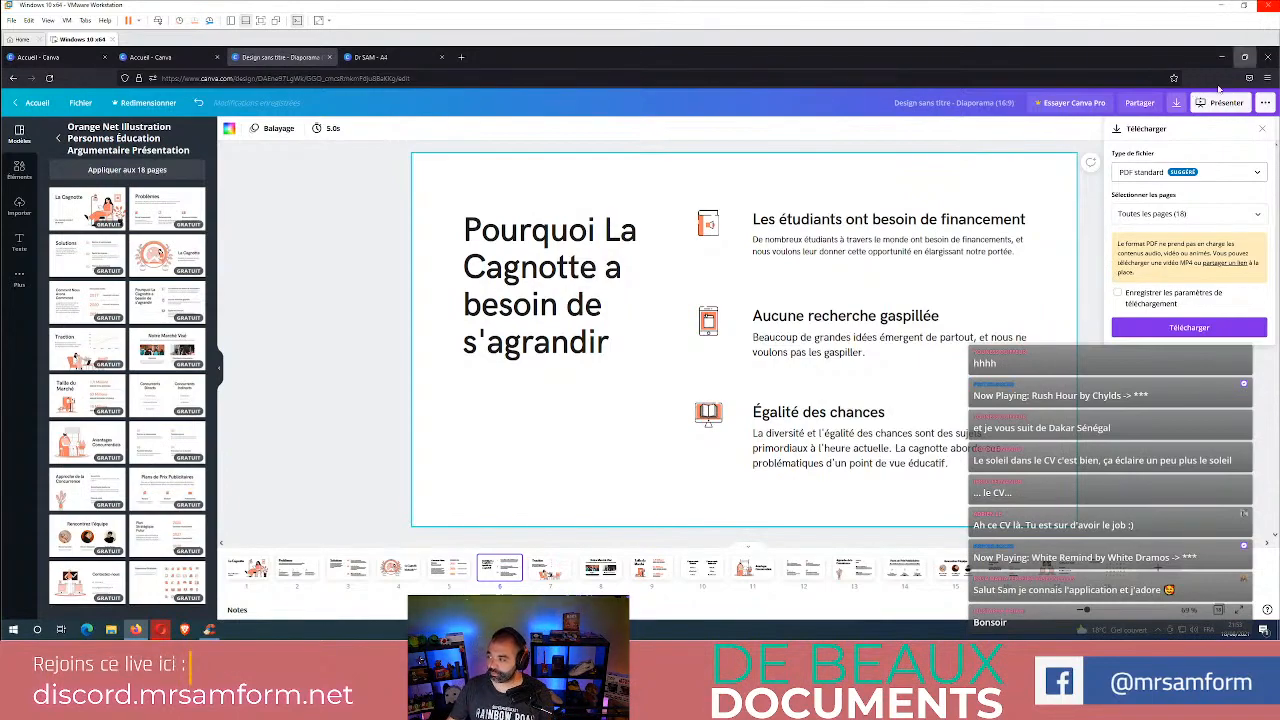
{"action": "left_click", "coordinate": [1204, 106]}
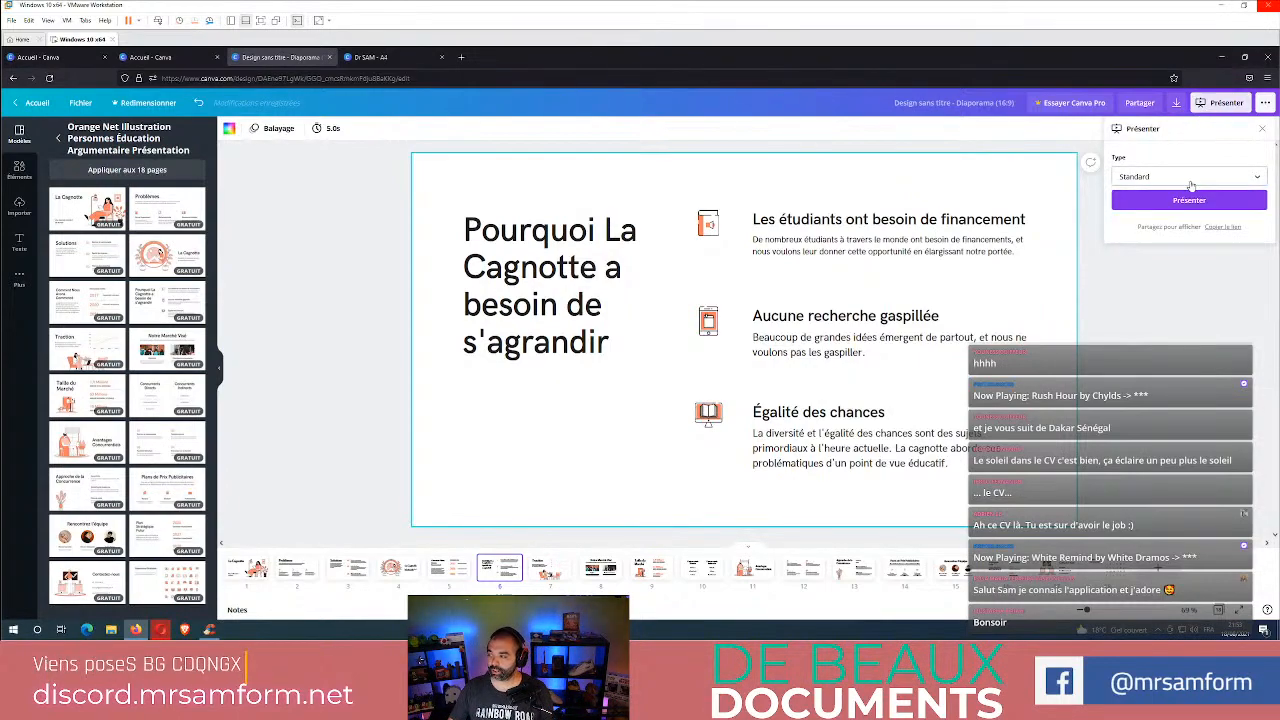
{"action": "left_click", "coordinate": [1199, 176]}
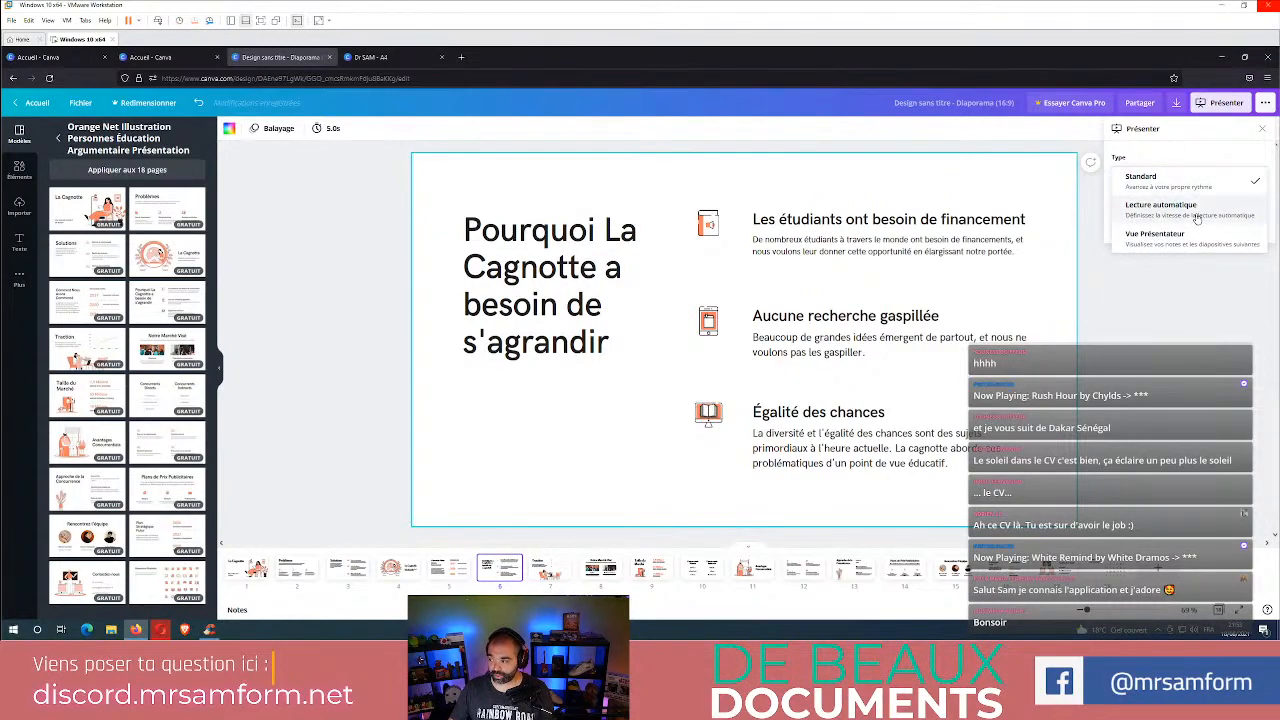
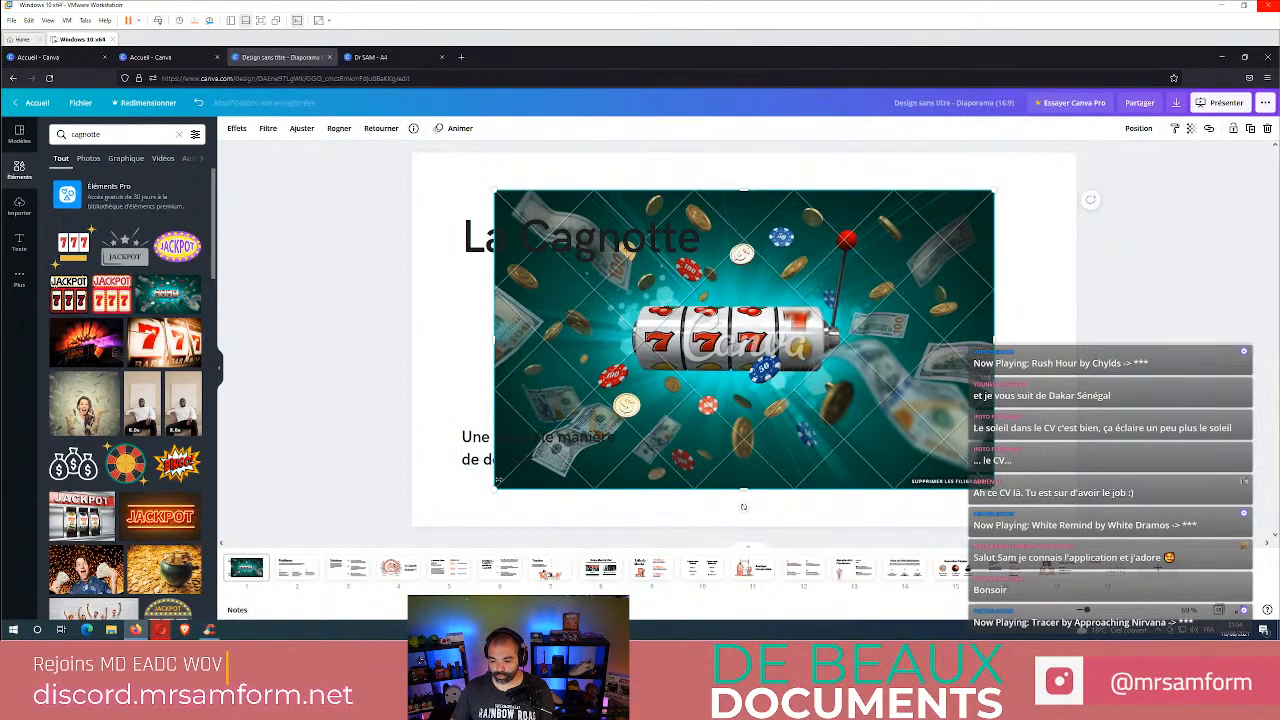
- Shrink the slot-machine image on the La Cagnotte cover page and place it beside the subtitle, clear of the text
{"action": "left_click_drag", "start_coordinate": [494, 485], "coordinate": [697, 372]}
{"action": "left_click_drag", "start_coordinate": [763, 309], "coordinate": [816, 406]}
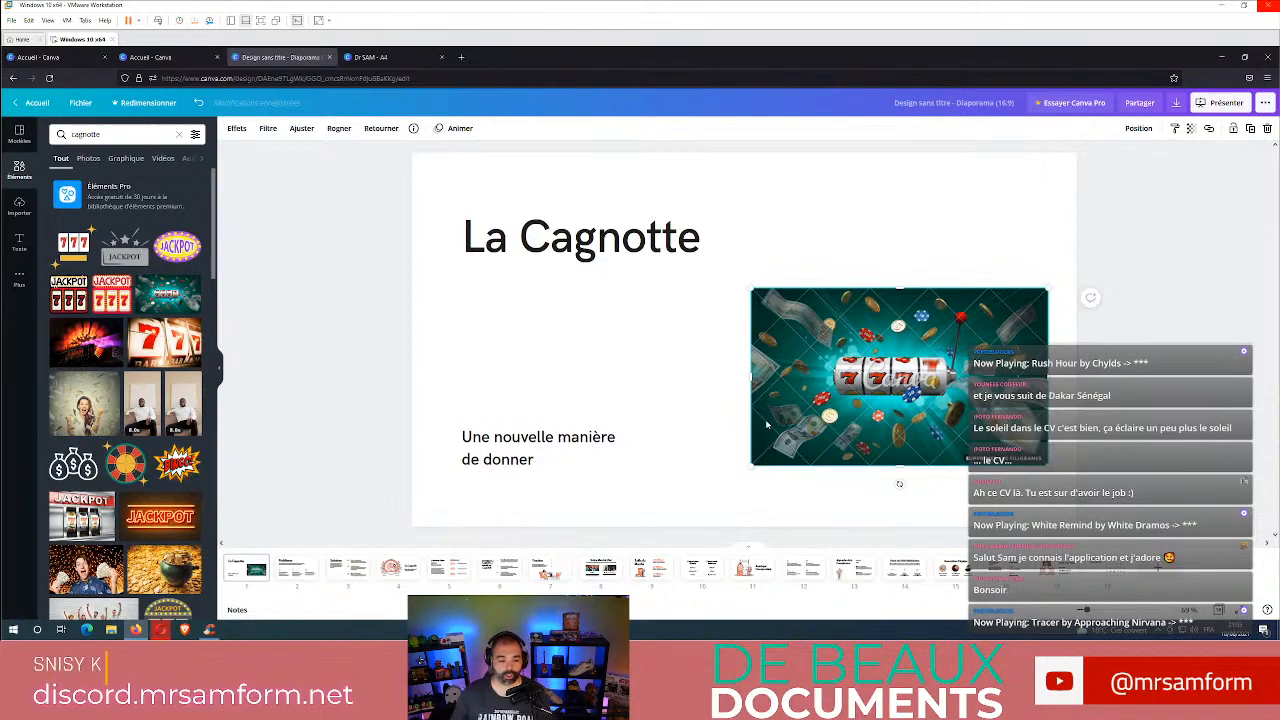
- Find the tulip photo among the cagnotte results, add it to the cover page and delete it again
{"action": "scroll", "coordinate": [153, 383], "scroll_direction": "down", "scroll_amount": 3}
{"action": "scroll", "coordinate": [153, 383], "scroll_direction": "down", "scroll_amount": 10}
{"action": "scroll", "coordinate": [181, 302], "scroll_direction": "down", "scroll_amount": 10}
{"action": "scroll", "coordinate": [181, 302], "scroll_direction": "down", "scroll_amount": 3}
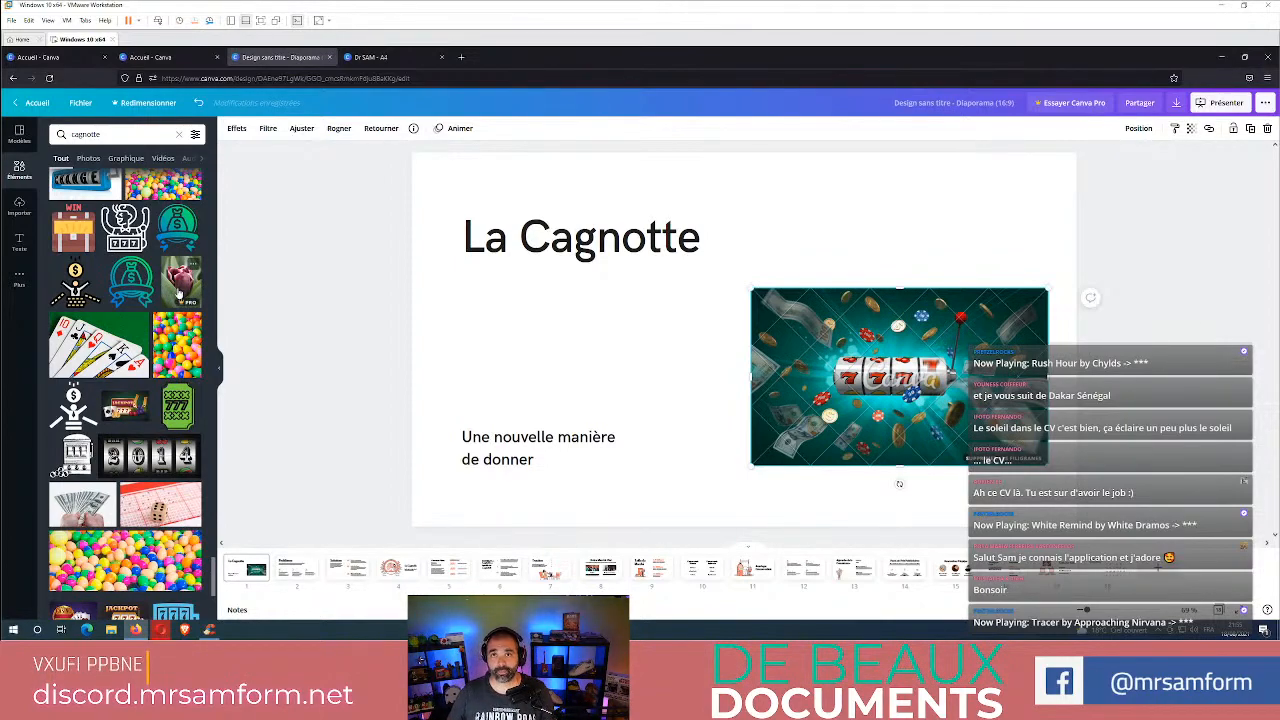
{"action": "left_click", "coordinate": [179, 291]}
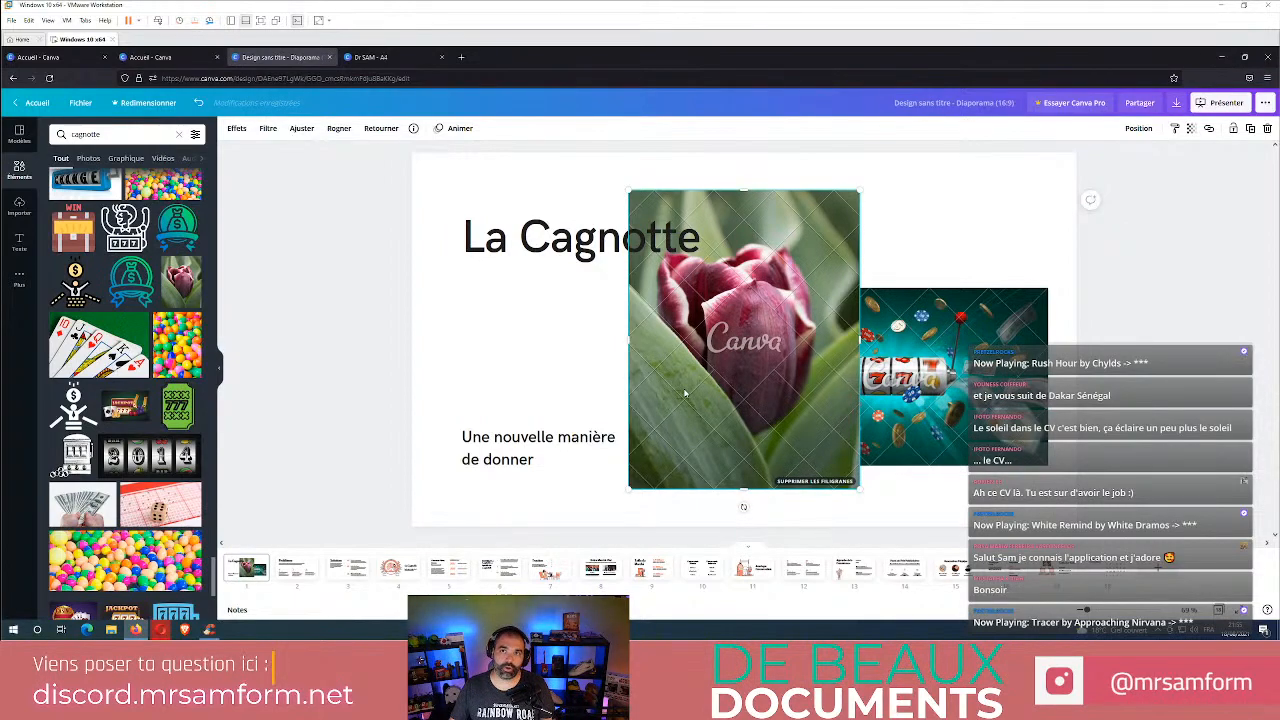
{"action": "left_click_drag", "start_coordinate": [703, 383], "coordinate": [623, 380]}
{"action": "key", "text": "Delete"}
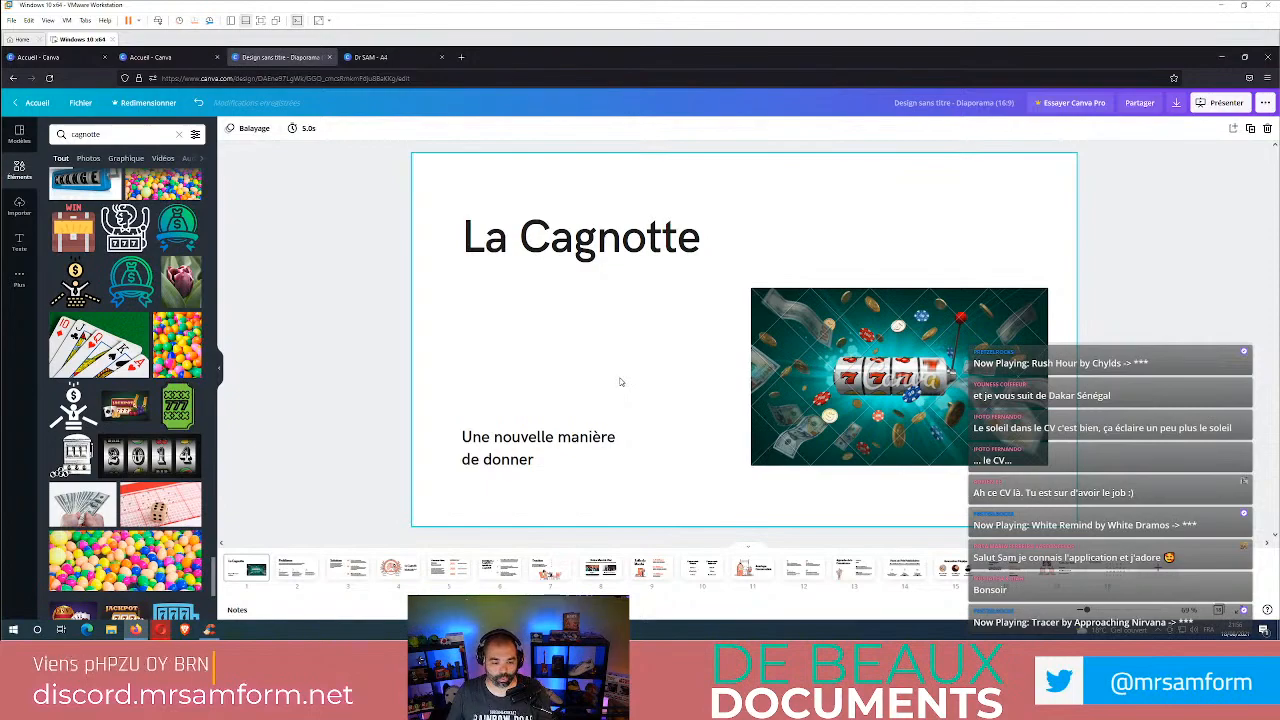
- Delete the slot-machine image from the cover page and return to the orange template's page list
{"action": "left_click", "coordinate": [756, 296]}
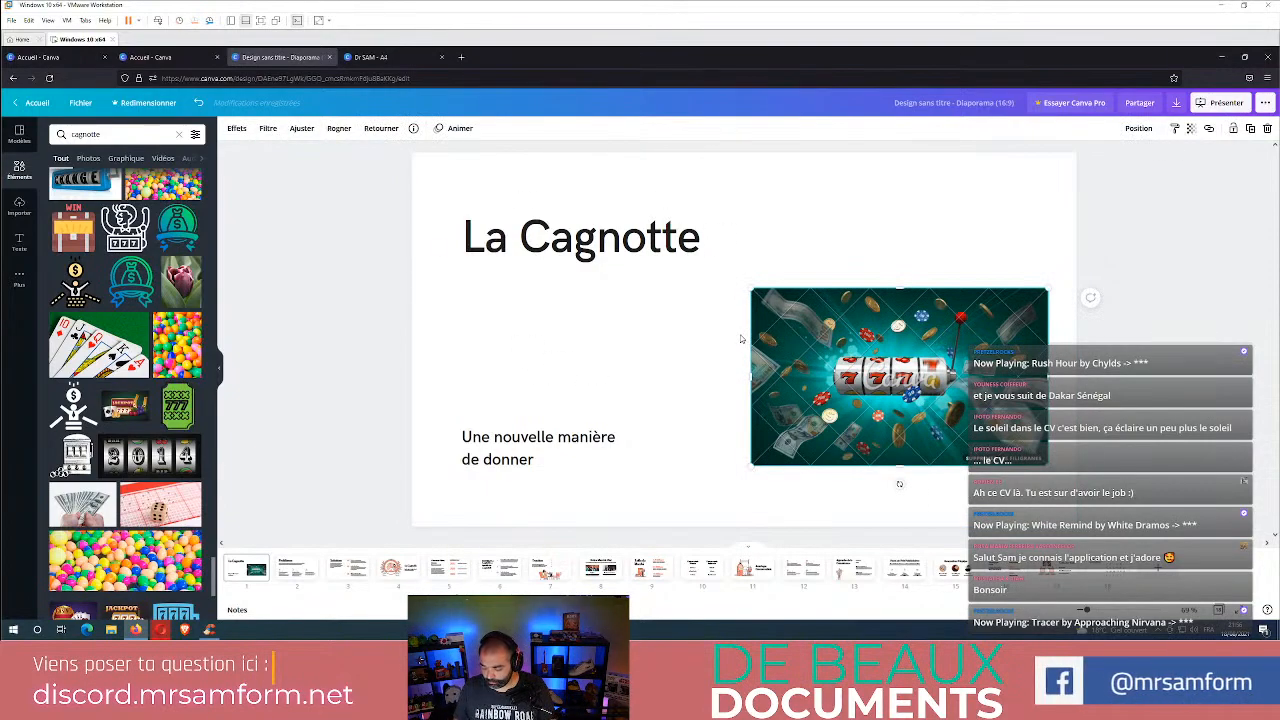
{"action": "key", "text": "Delete"}
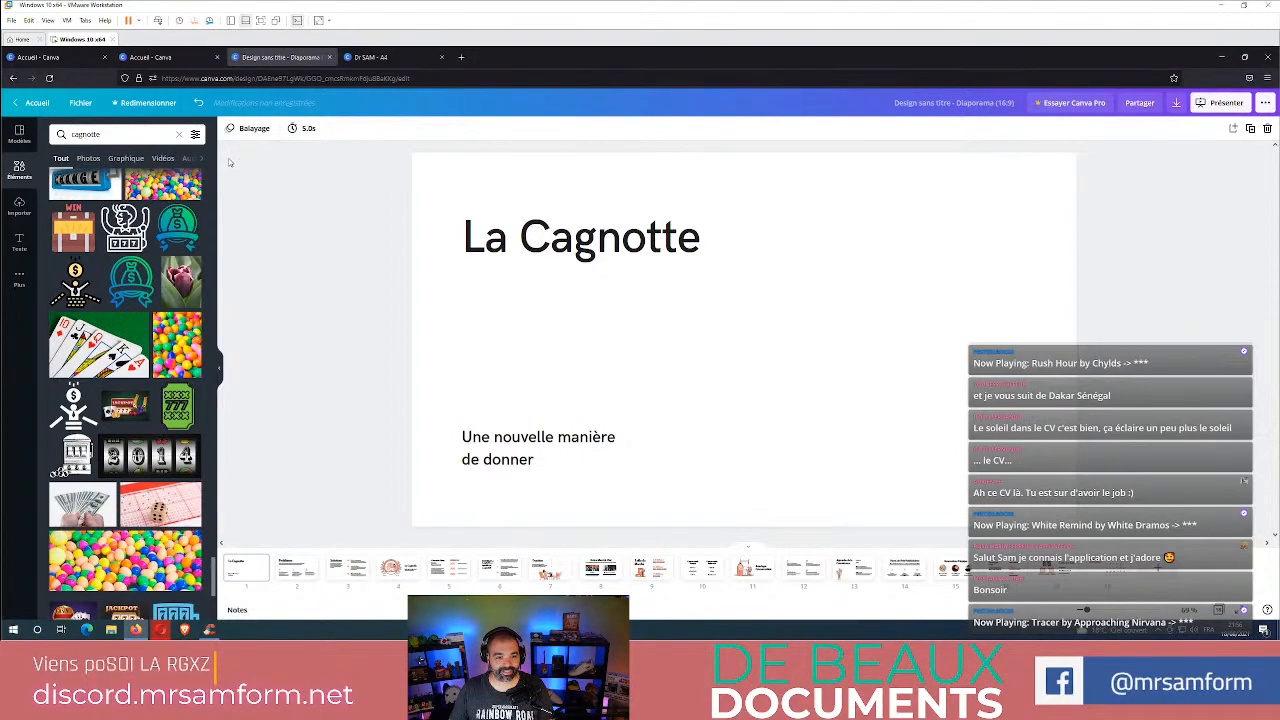
{"action": "left_click", "coordinate": [19, 134]}
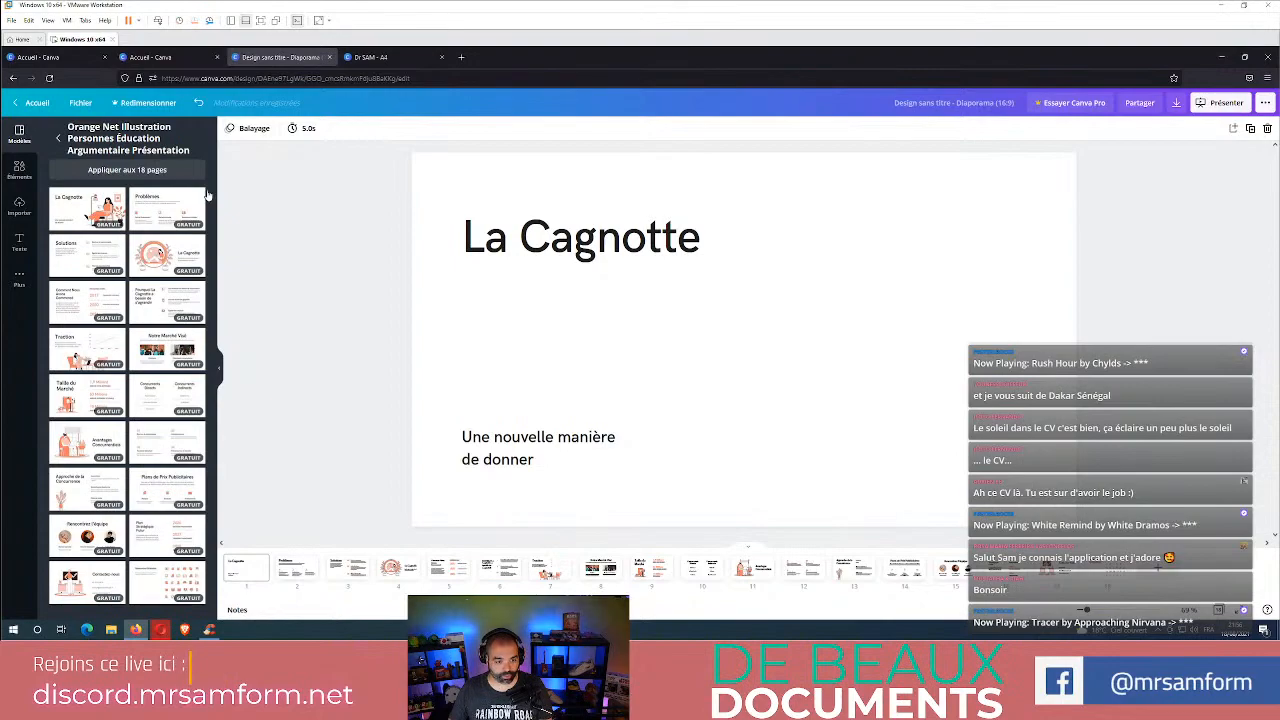
- Close the presentation and CV designs, and open the Couverture Facebook template suggestions from the Canva home page
{"action": "left_click", "coordinate": [329, 57]}
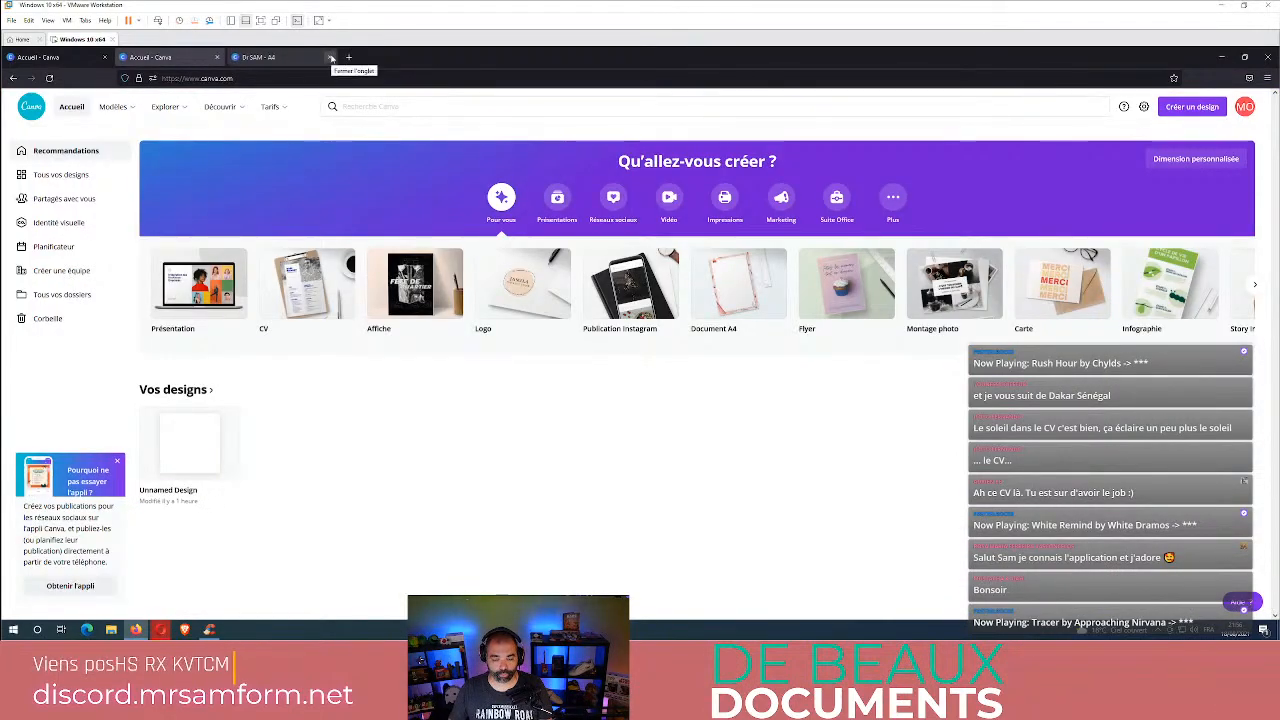
{"action": "left_click", "coordinate": [329, 57]}
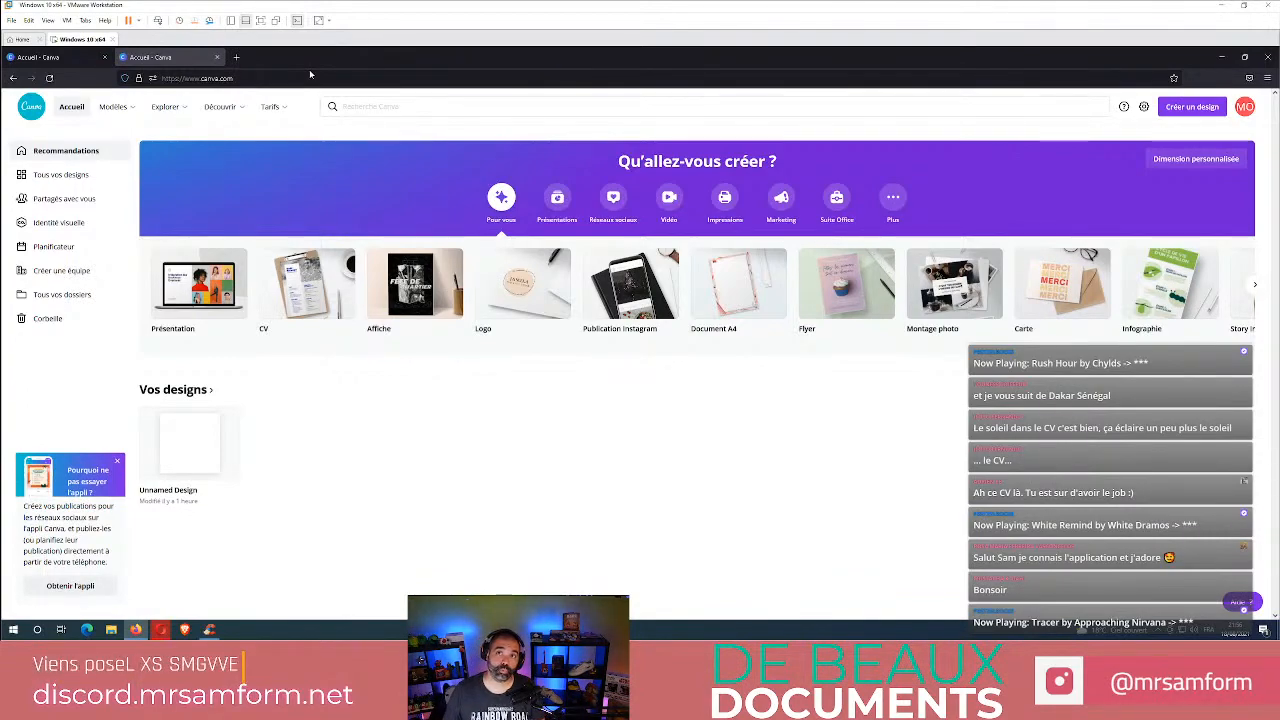
{"action": "left_click", "coordinate": [345, 106]}
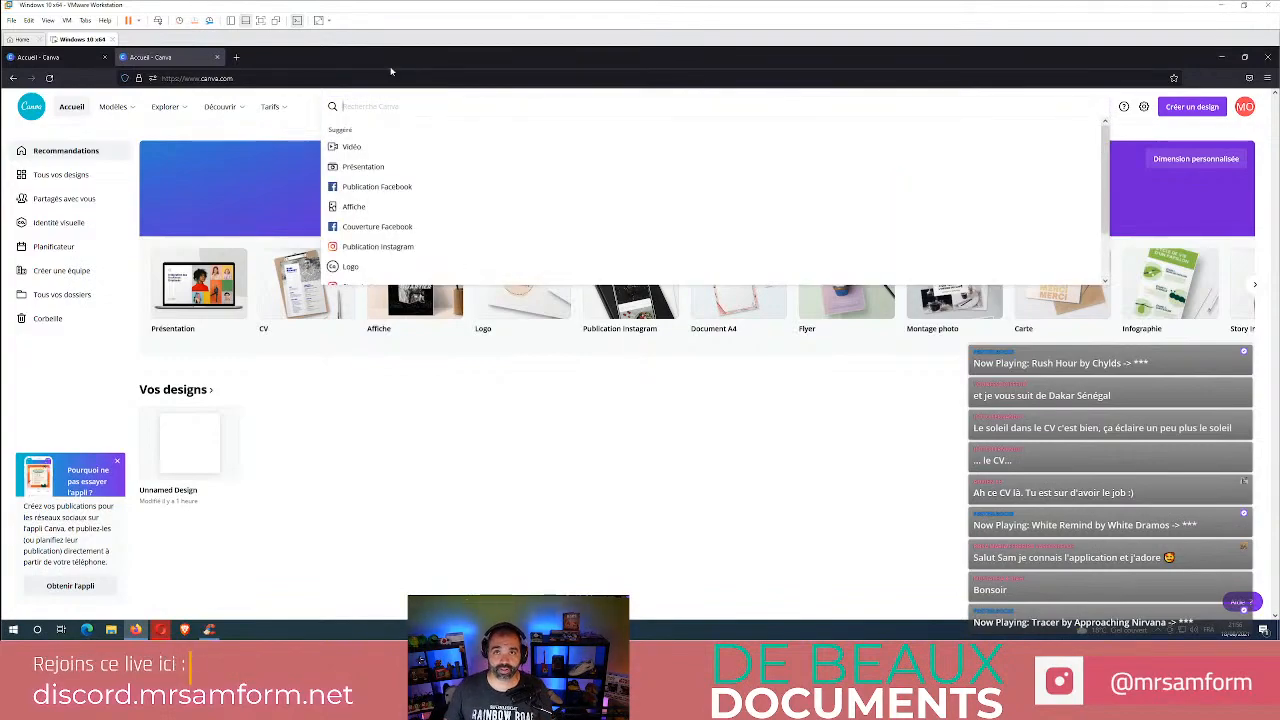
{"action": "left_click", "coordinate": [377, 227]}
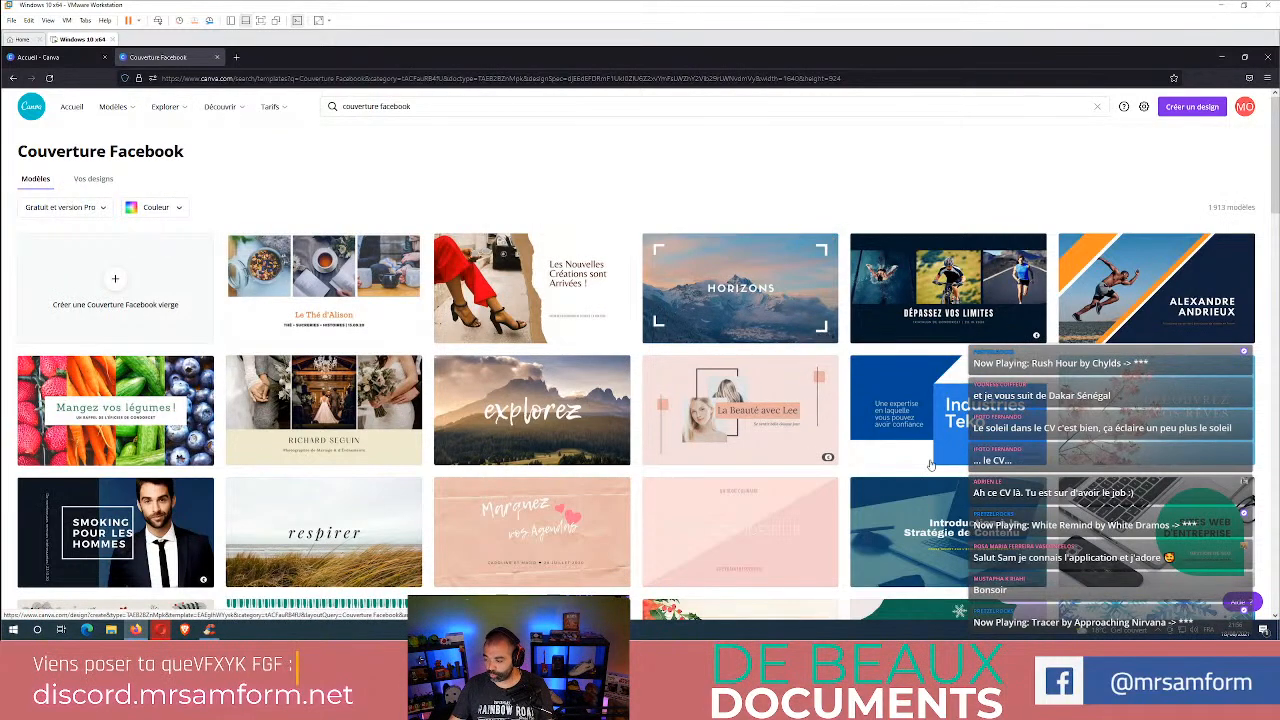
- Browse the Facebook cover templates, preview the Daily Reminder one, and open the HORIZONS mountain template for editing
{"action": "scroll", "coordinate": [60, 365], "scroll_direction": "down", "scroll_amount": 3}
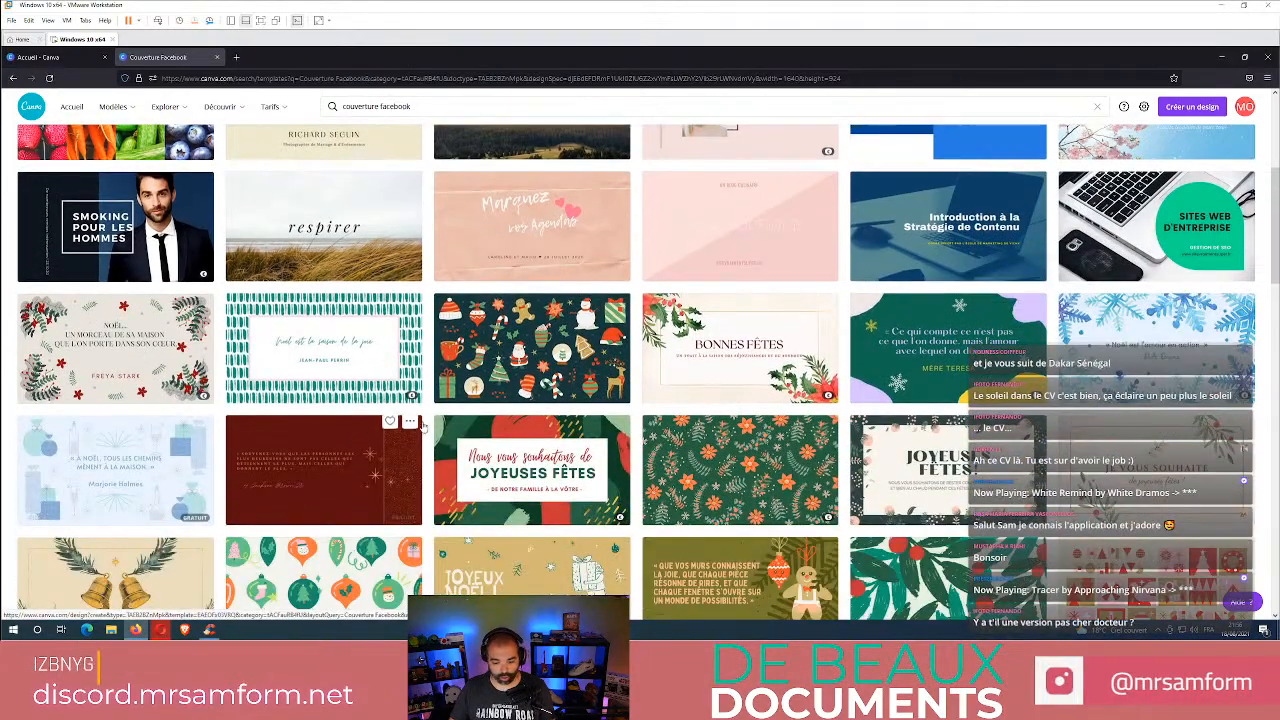
{"action": "scroll", "coordinate": [786, 403], "scroll_direction": "down", "scroll_amount": 3}
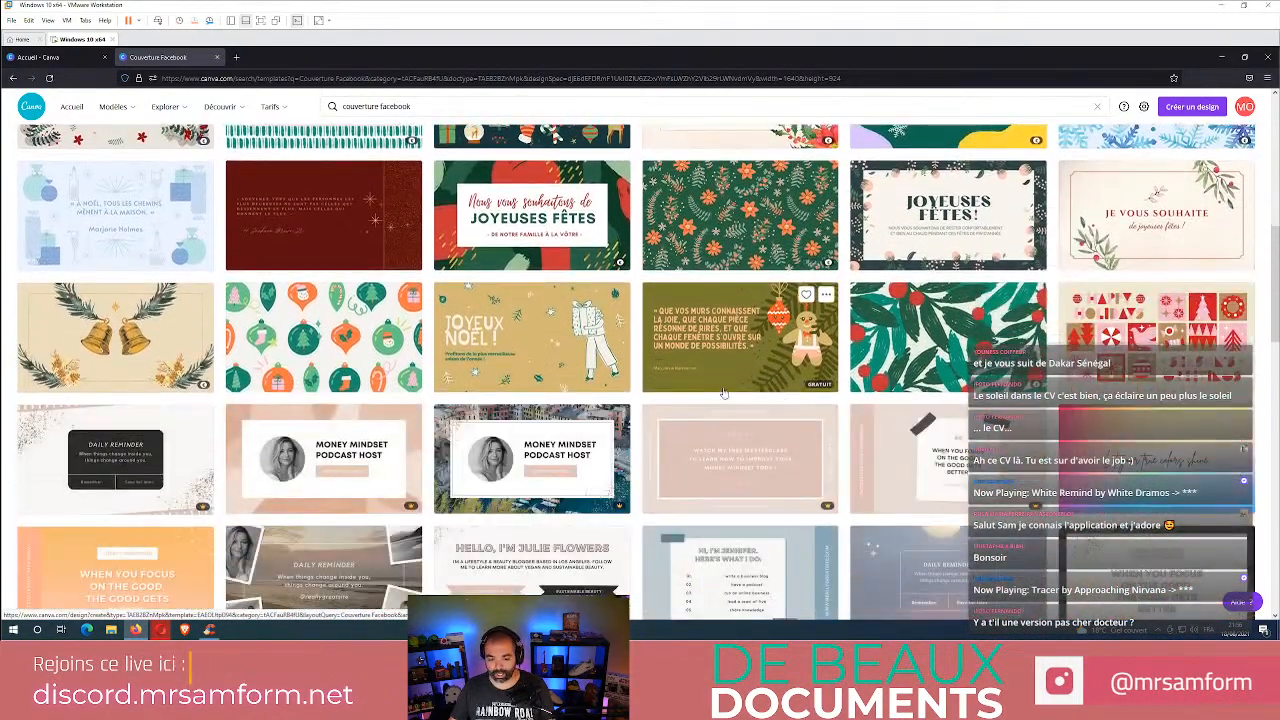
{"action": "scroll", "coordinate": [786, 403], "scroll_direction": "up", "scroll_amount": 5}
{"action": "scroll", "coordinate": [541, 425], "scroll_direction": "down", "scroll_amount": 3}
{"action": "scroll", "coordinate": [541, 425], "scroll_direction": "down", "scroll_amount": 3}
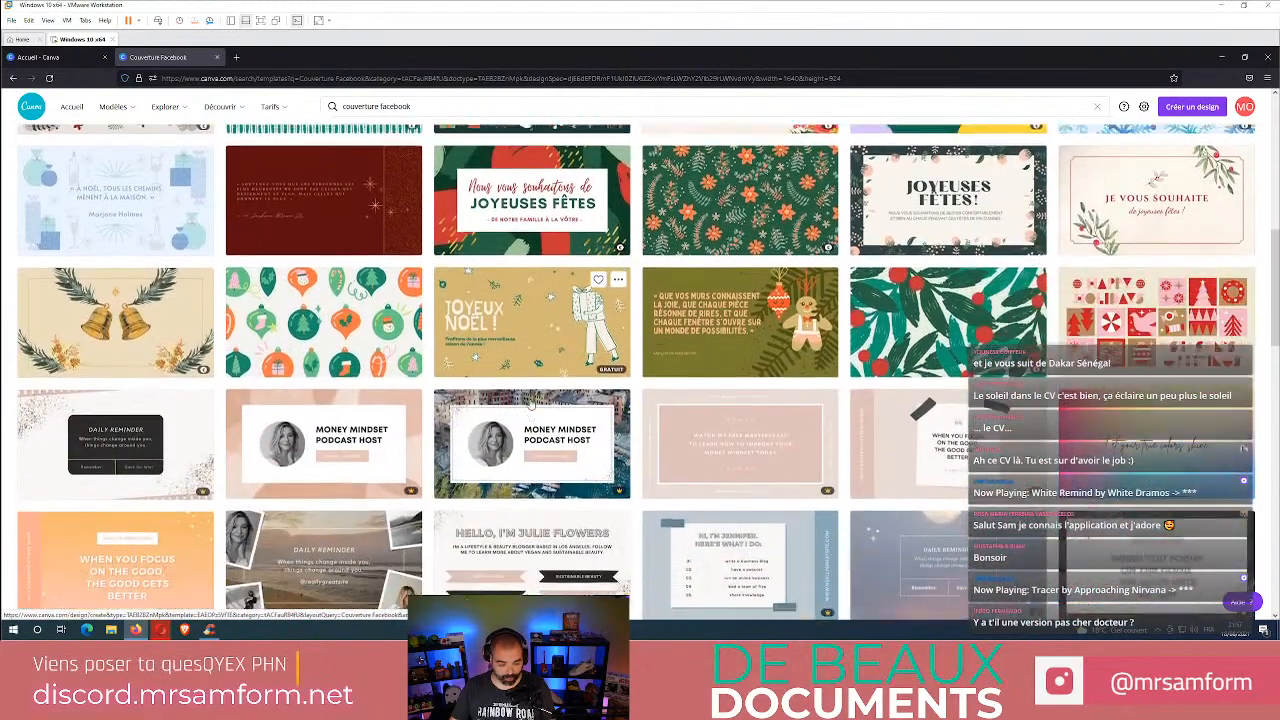
{"action": "left_click", "coordinate": [120, 390]}
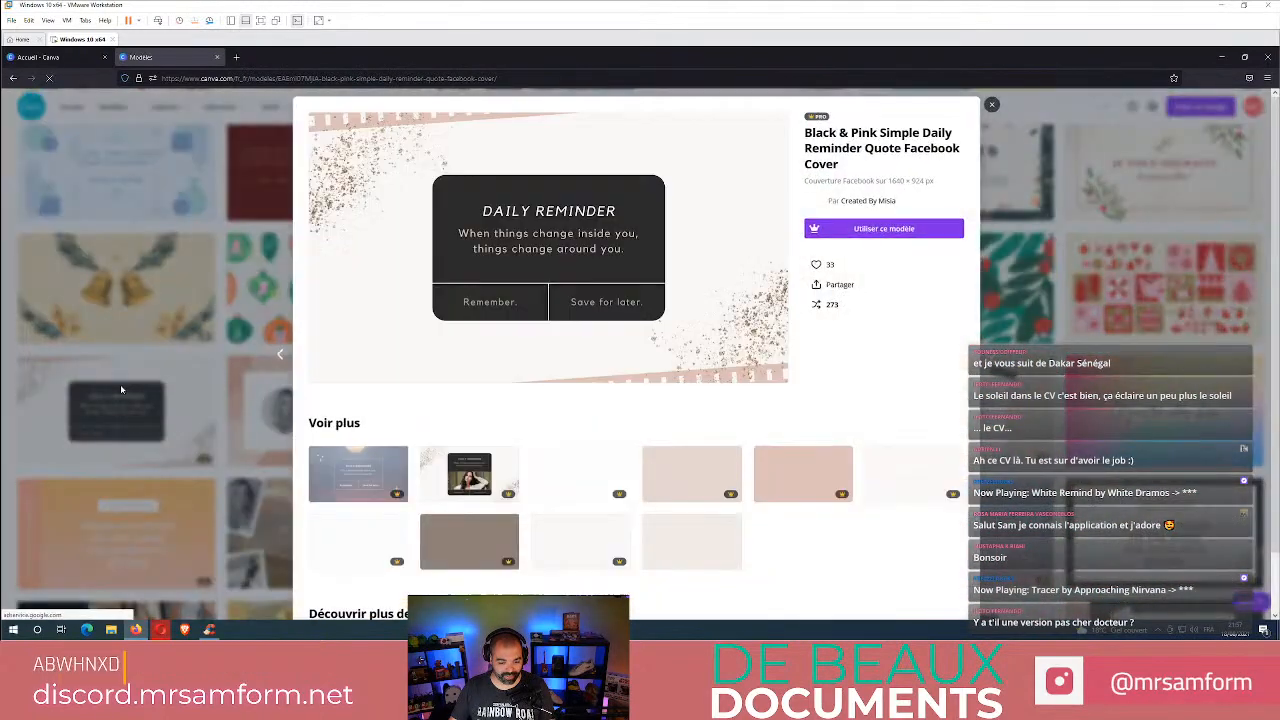
{"action": "left_click", "coordinate": [991, 104]}
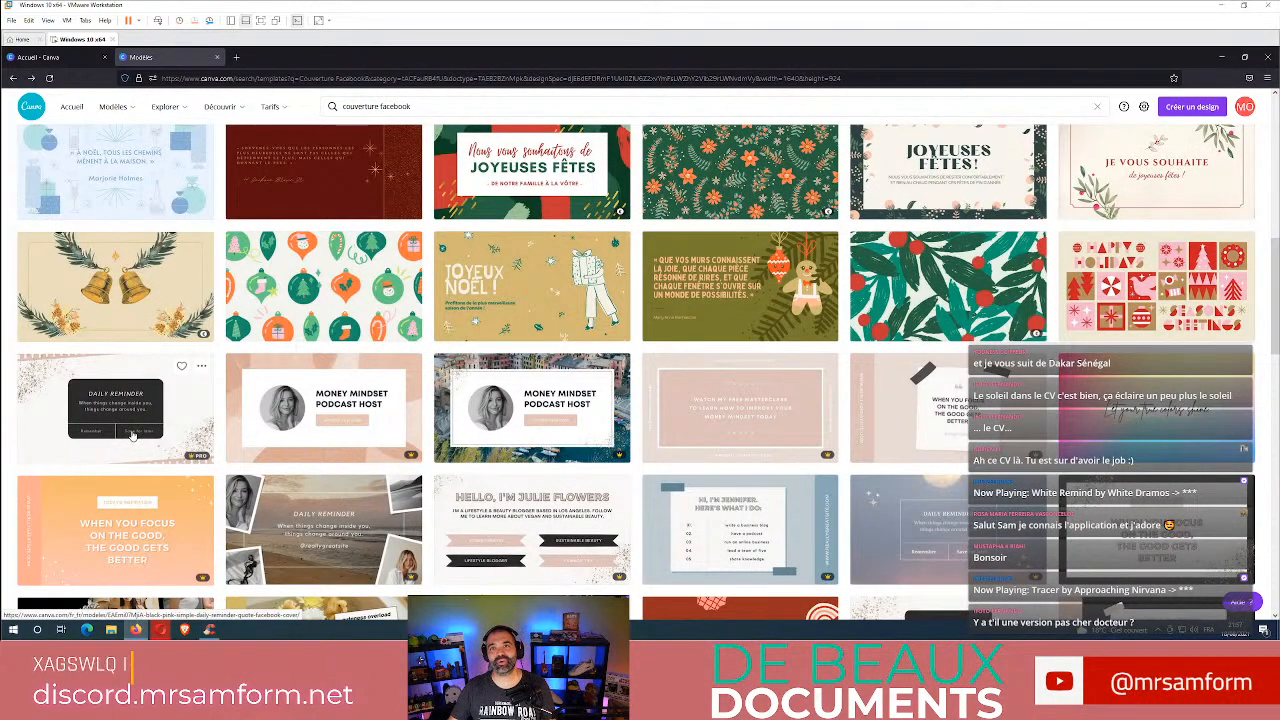
{"action": "scroll", "coordinate": [130, 436], "scroll_direction": "up", "scroll_amount": 5}
{"action": "scroll", "coordinate": [157, 413], "scroll_direction": "up", "scroll_amount": 1}
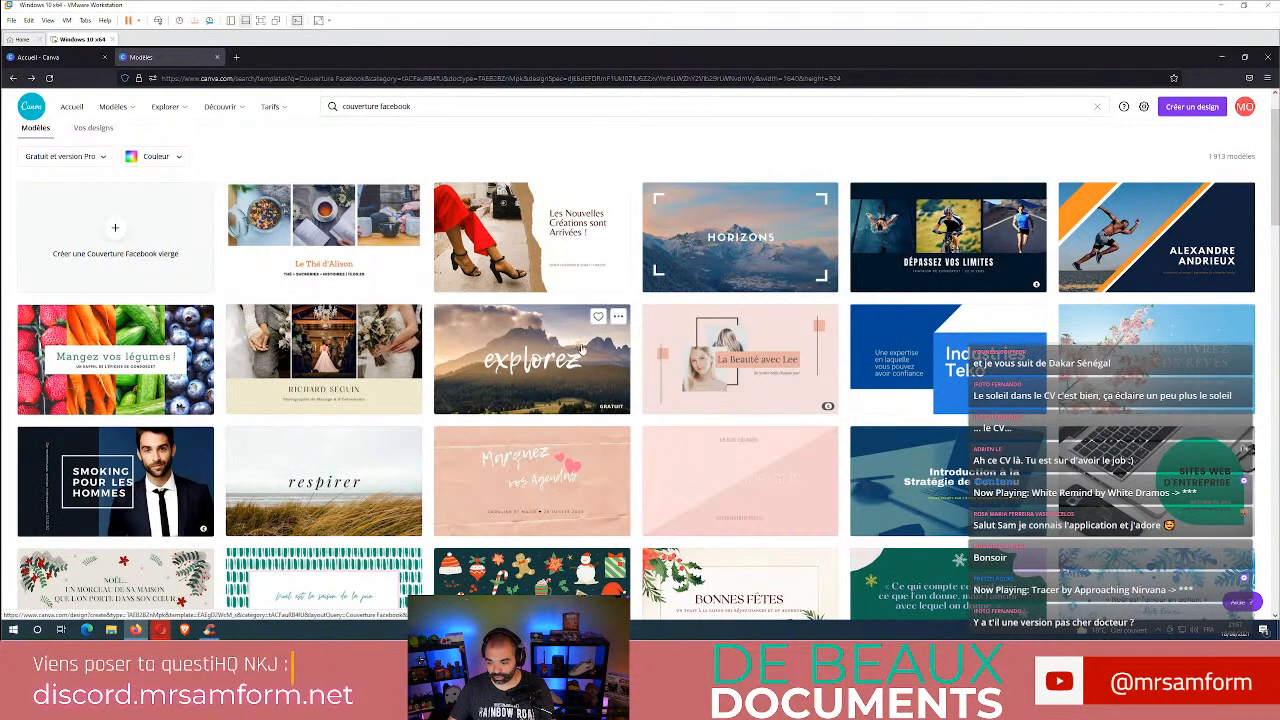
{"action": "left_click", "coordinate": [736, 268]}
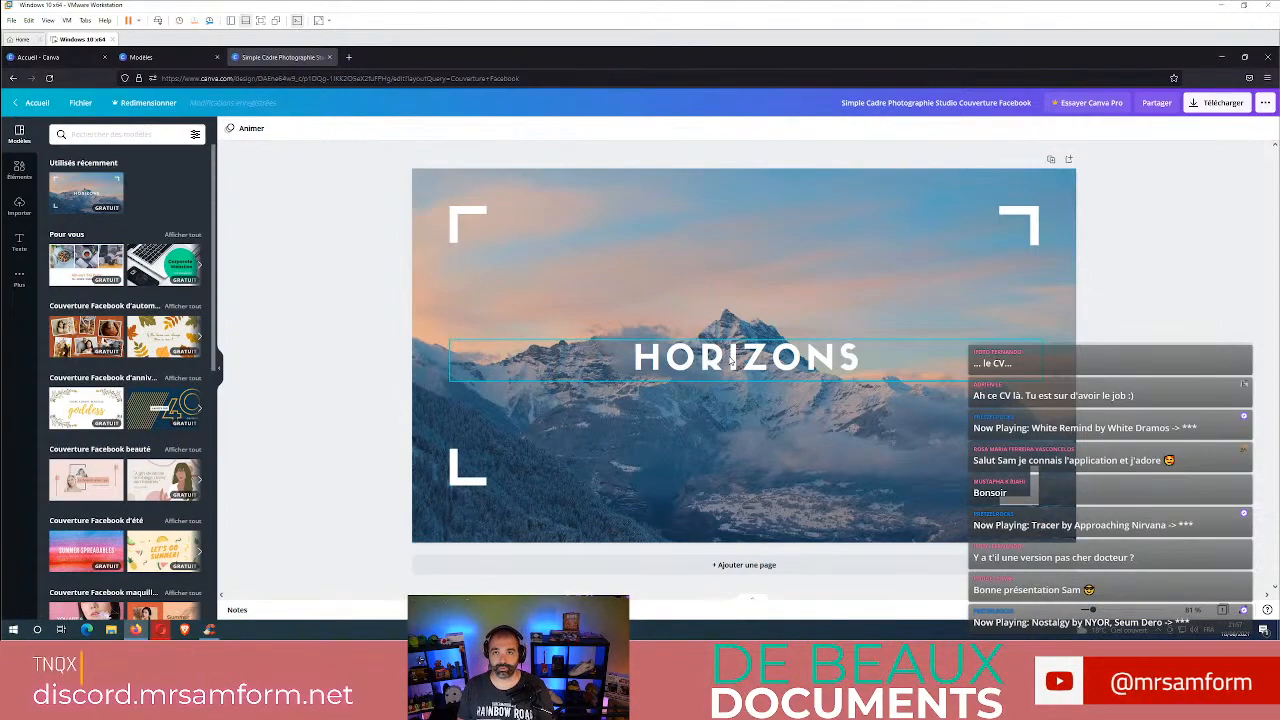
- Add the uploaded photo of the man to the cover, move it beside the title and delete it
{"action": "left_click", "coordinate": [24, 212]}
{"action": "left_click", "coordinate": [78, 280]}
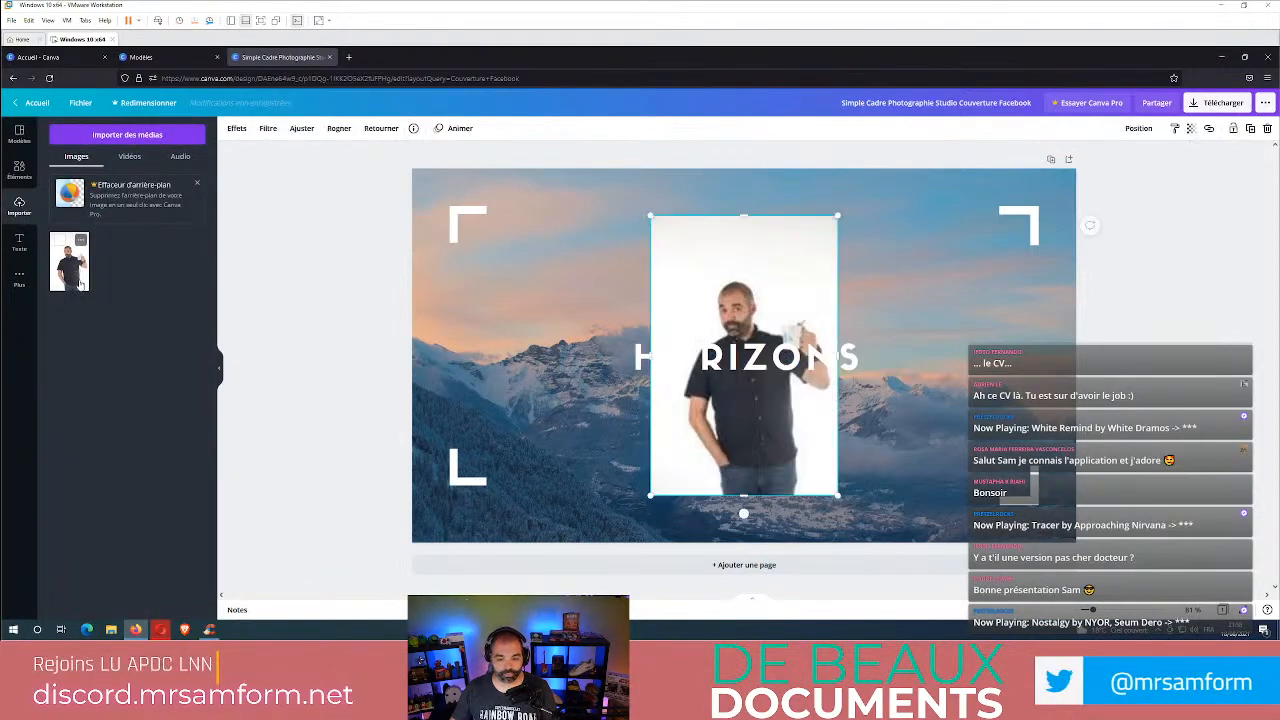
{"action": "left_click_drag", "start_coordinate": [778, 302], "coordinate": [542, 386]}
{"action": "key", "text": "Delete"}
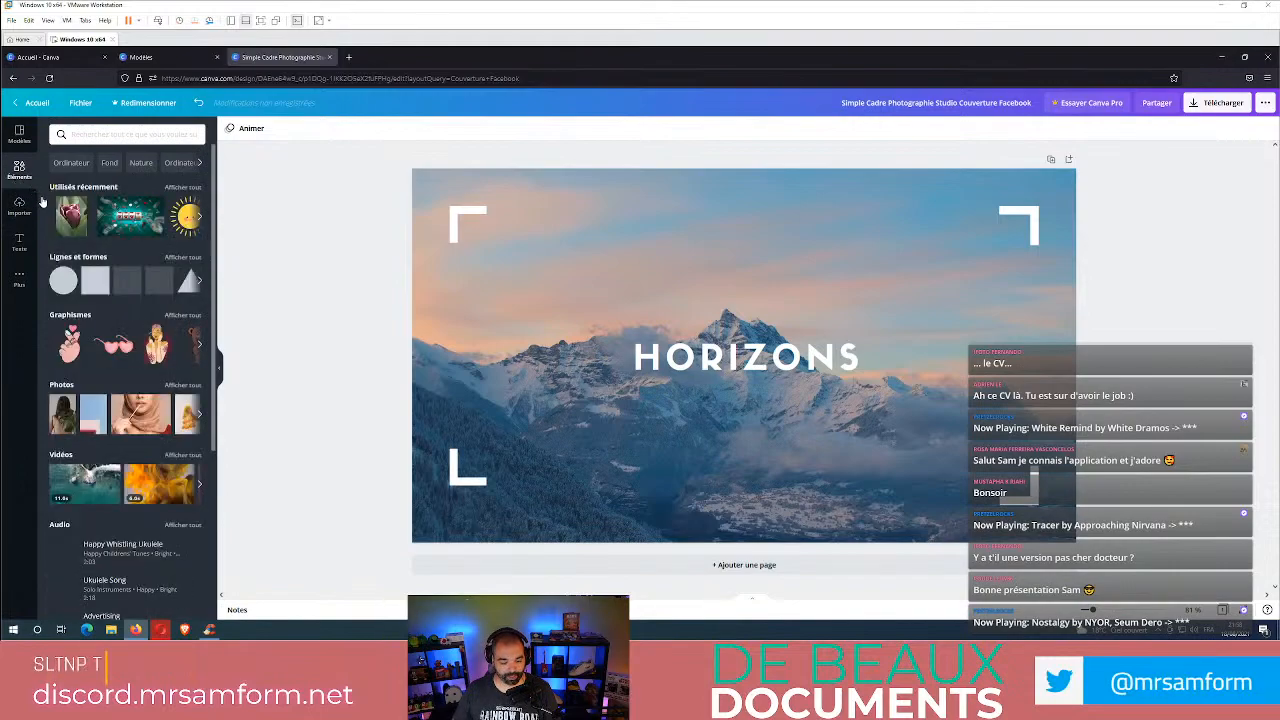
- Add the grid with two stacked rows so it fills the whole Facebook cover
{"action": "scroll", "coordinate": [128, 315], "scroll_direction": "down", "scroll_amount": 5}
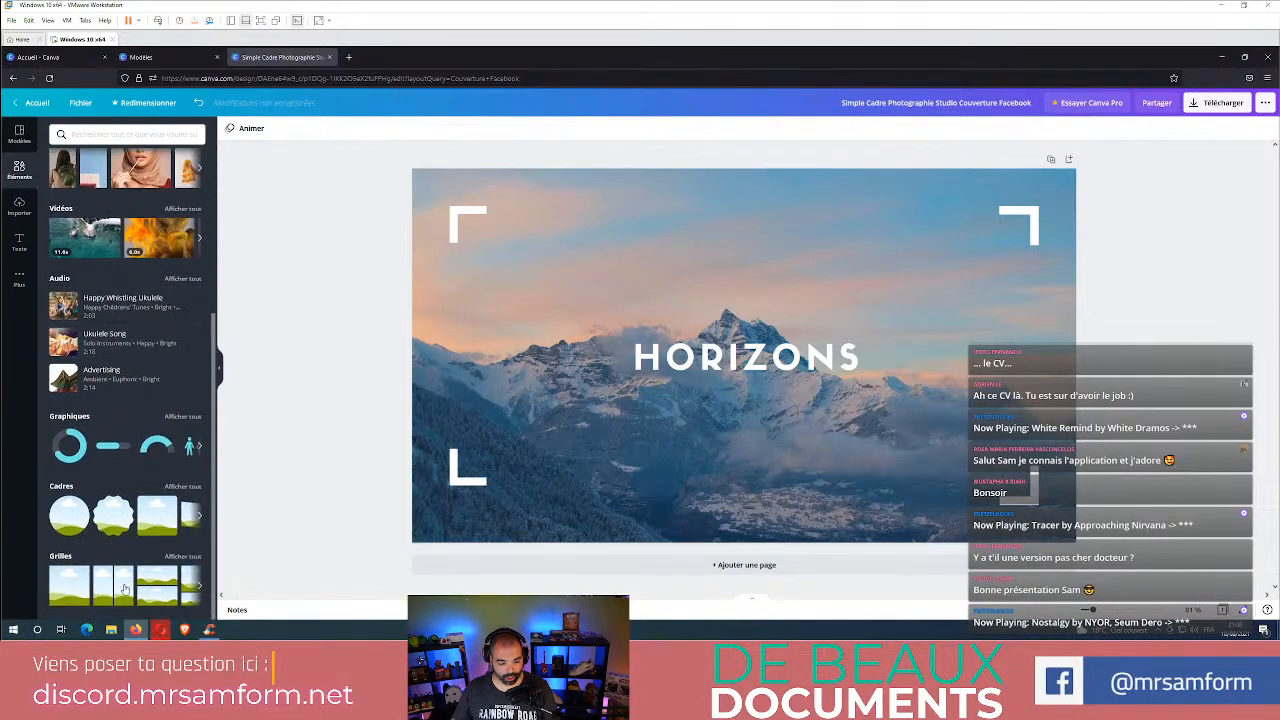
{"action": "left_click_drag", "start_coordinate": [156, 593], "coordinate": [640, 485]}
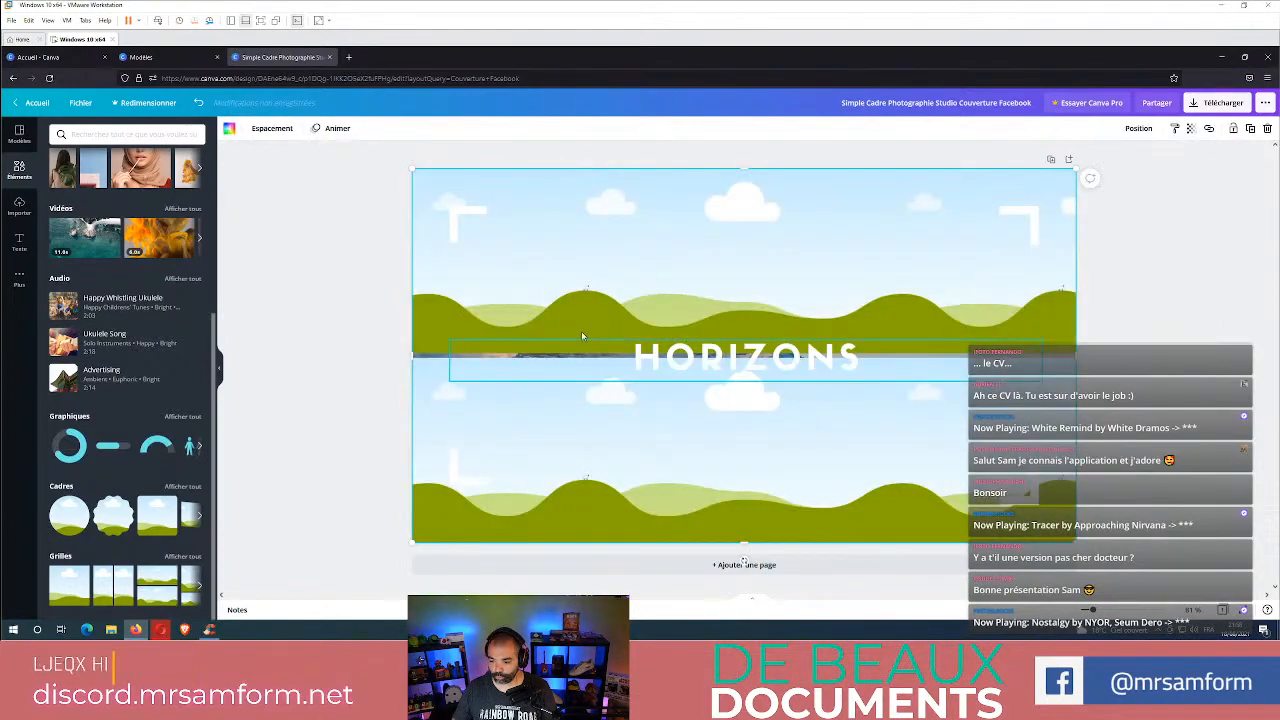
{"action": "left_click", "coordinate": [225, 262]}
- Fill the grid's upper row with the woman-and-leaf photo and its lower row with the headscarf photo, reframed on the lips
{"action": "scroll", "coordinate": [148, 226], "scroll_direction": "up", "scroll_amount": 3}
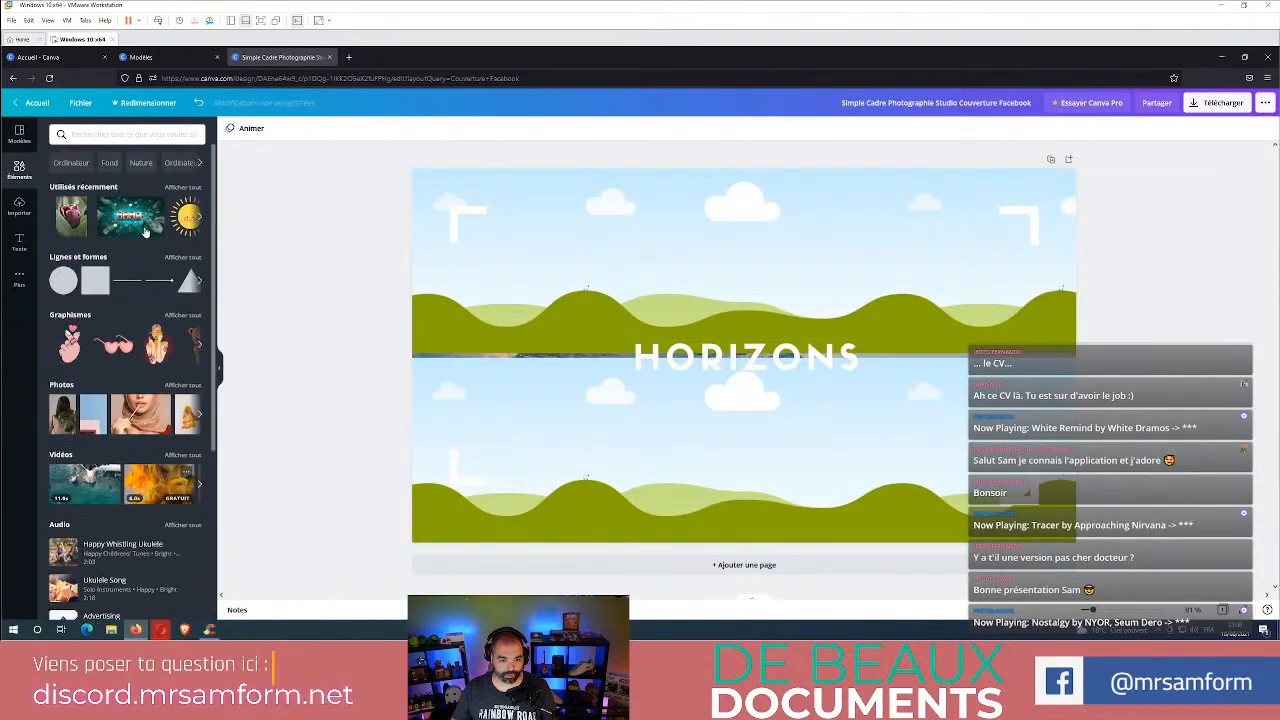
{"action": "left_click_drag", "start_coordinate": [62, 413], "coordinate": [750, 226]}
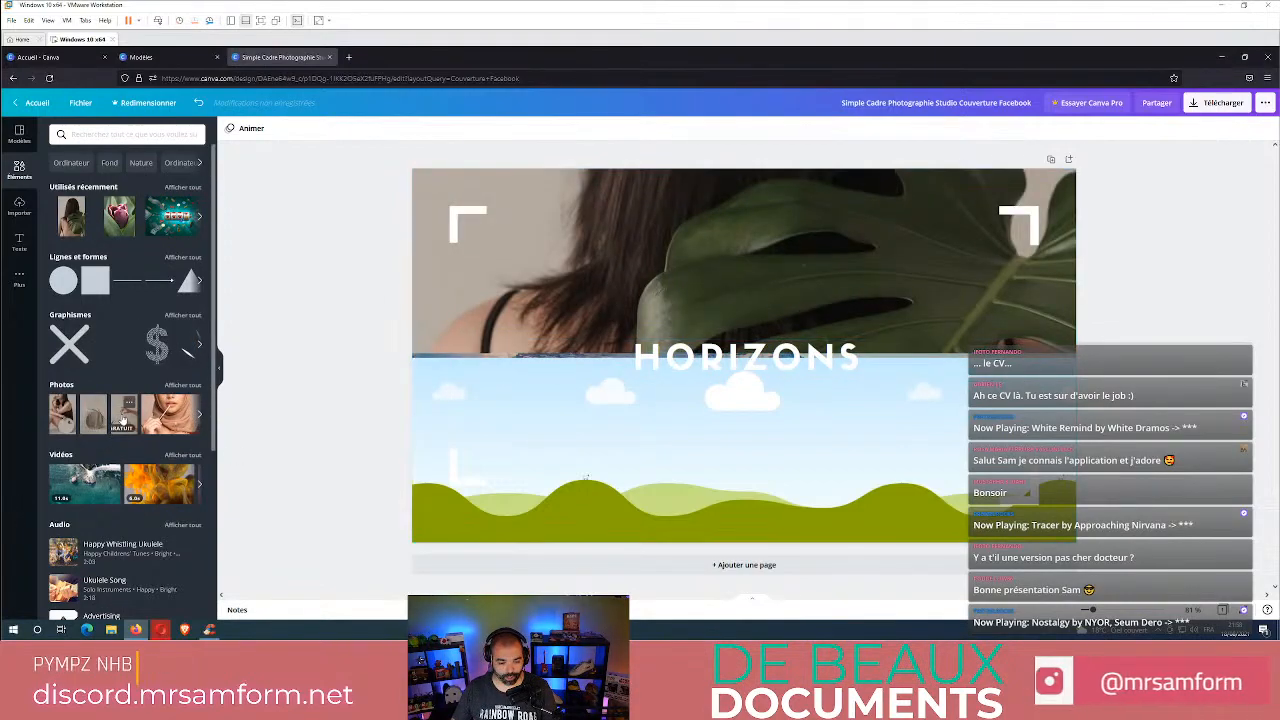
{"action": "left_click_drag", "start_coordinate": [157, 417], "coordinate": [552, 425]}
{"action": "double_click", "coordinate": [552, 425]}
{"action": "left_click_drag", "start_coordinate": [761, 417], "coordinate": [762, 527]}
{"action": "left_click", "coordinate": [1156, 388]}
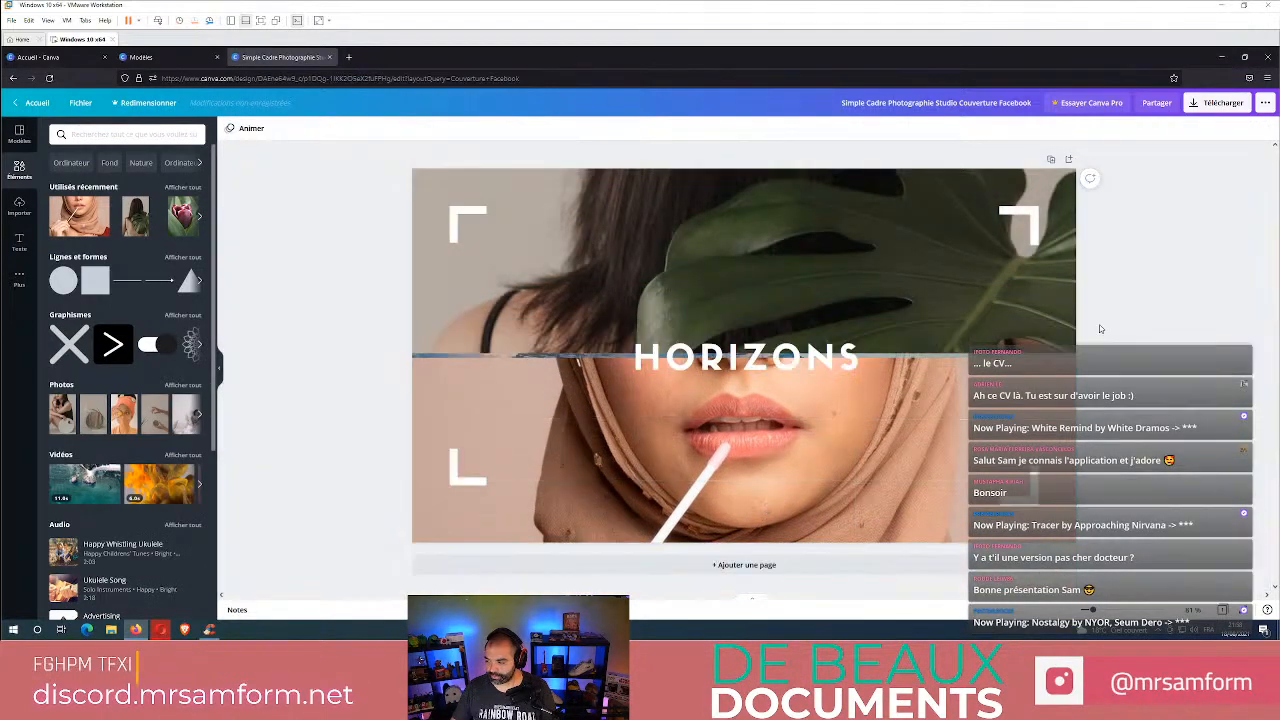
- Reframe the photo in the grid's upper row so the top of the woman's head shows
{"action": "left_click", "coordinate": [815, 280]}
{"action": "left_click_drag", "start_coordinate": [793, 297], "coordinate": [743, 642]}
{"action": "double_click", "coordinate": [789, 269]}
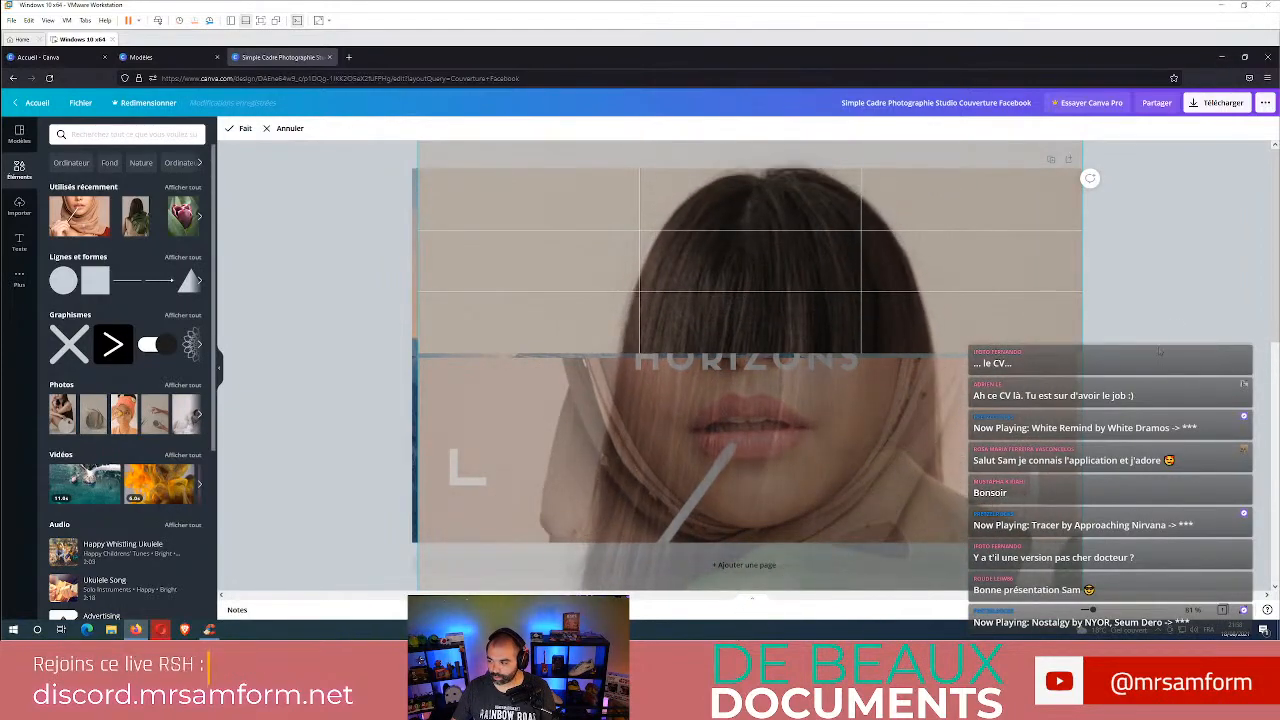
{"action": "left_click", "coordinate": [1251, 295]}
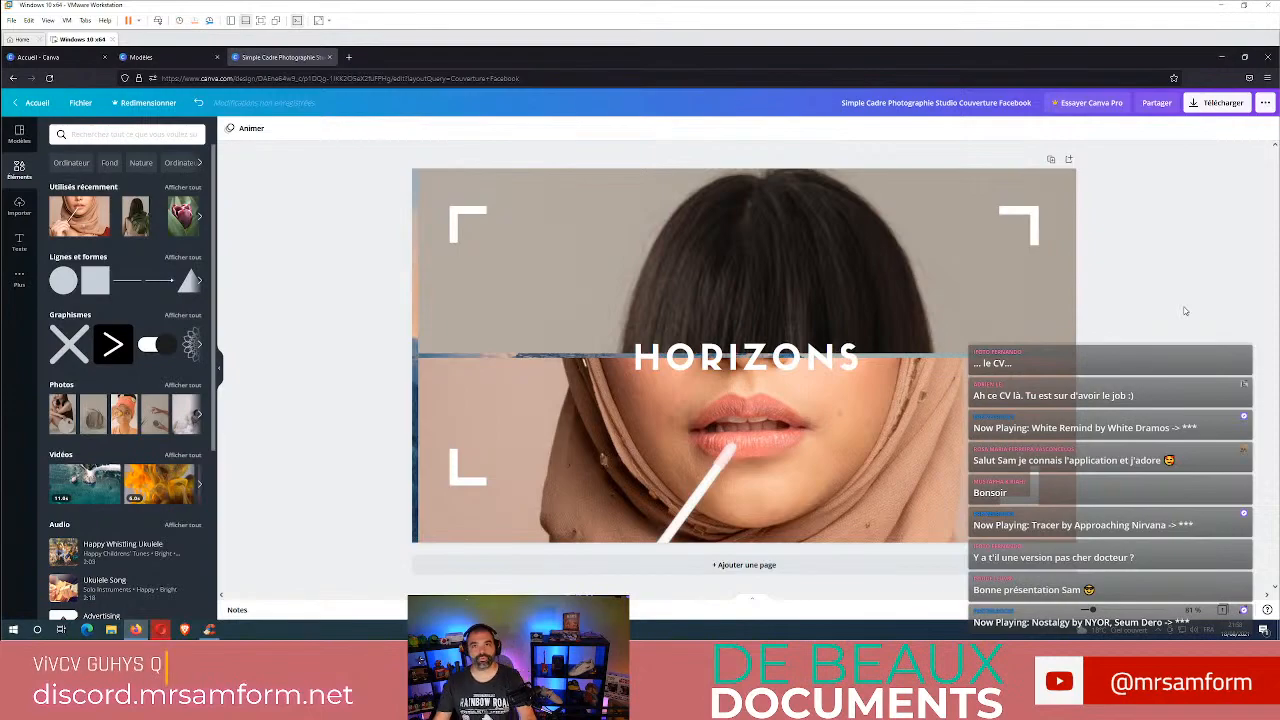
- Delete the photo grid and the HORIZONS title from the cover, and select the mountain background
{"action": "left_click", "coordinate": [928, 268]}
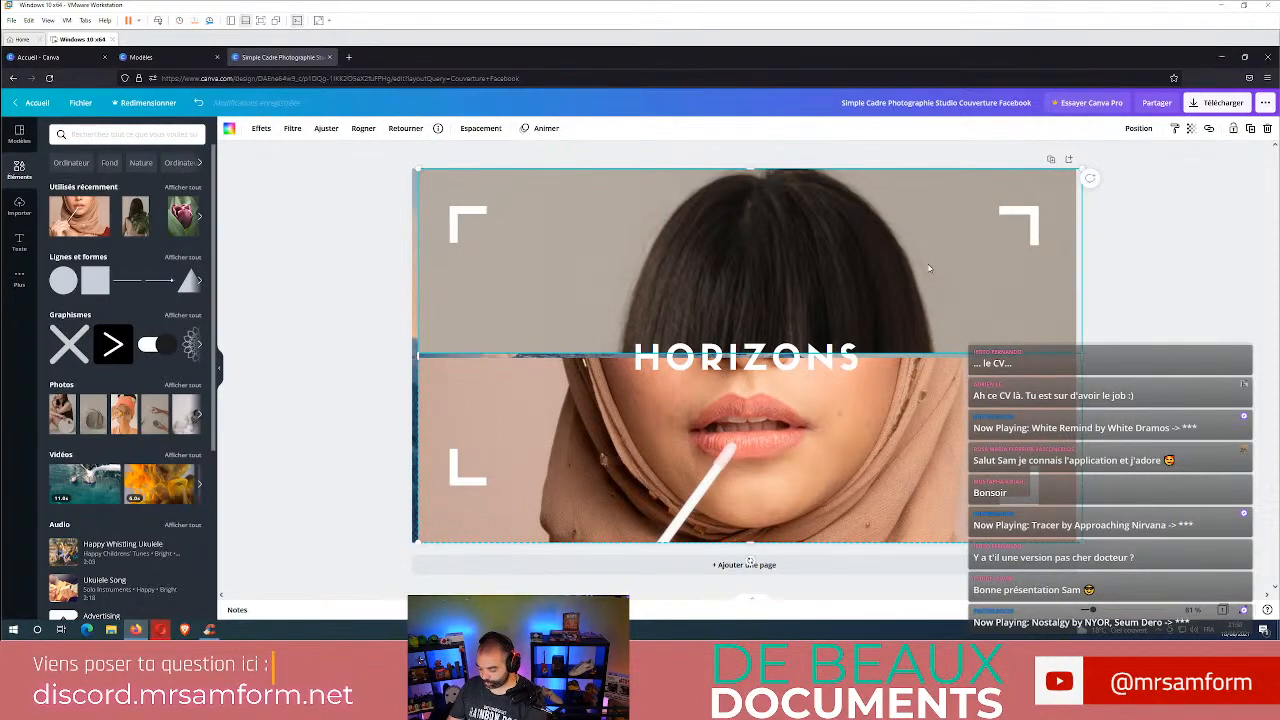
{"action": "key", "text": "Delete"}
{"action": "left_click", "coordinate": [1110, 374]}
{"action": "left_click", "coordinate": [1010, 368]}
{"action": "key", "text": "Delete"}
{"action": "left_click", "coordinate": [505, 359]}
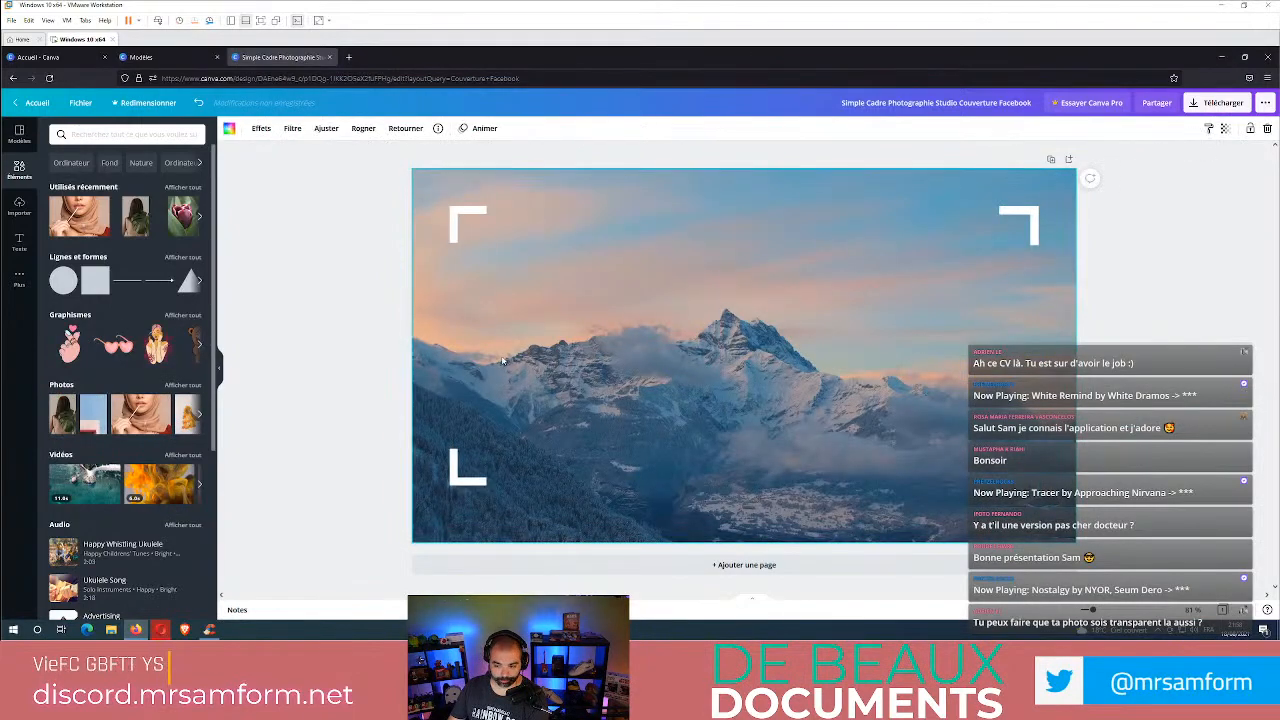
- Delete the white corner frame marks and the mountain background photo so the Facebook cover is blank
{"action": "left_click_drag", "start_coordinate": [1108, 542], "coordinate": [230, 196]}
{"action": "key", "text": "Delete"}
{"action": "left_click", "coordinate": [455, 267]}
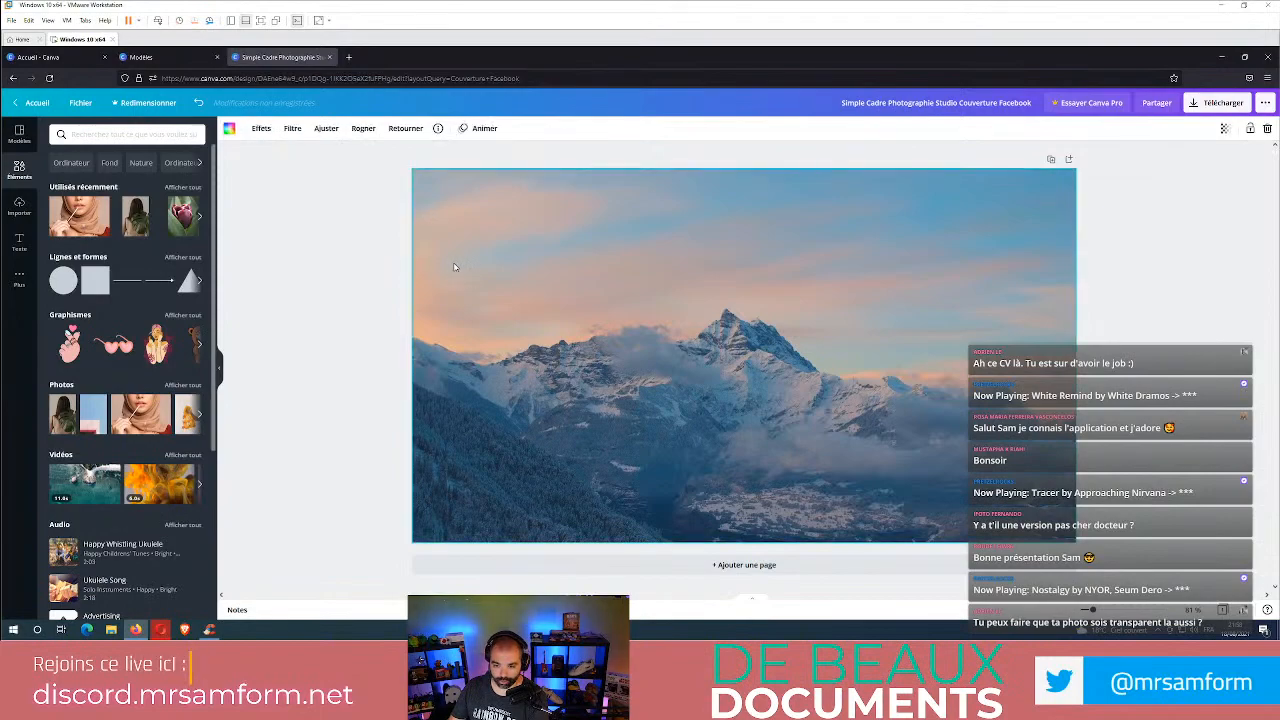
{"action": "key", "text": "Delete"}
{"action": "left_click", "coordinate": [351, 274]}
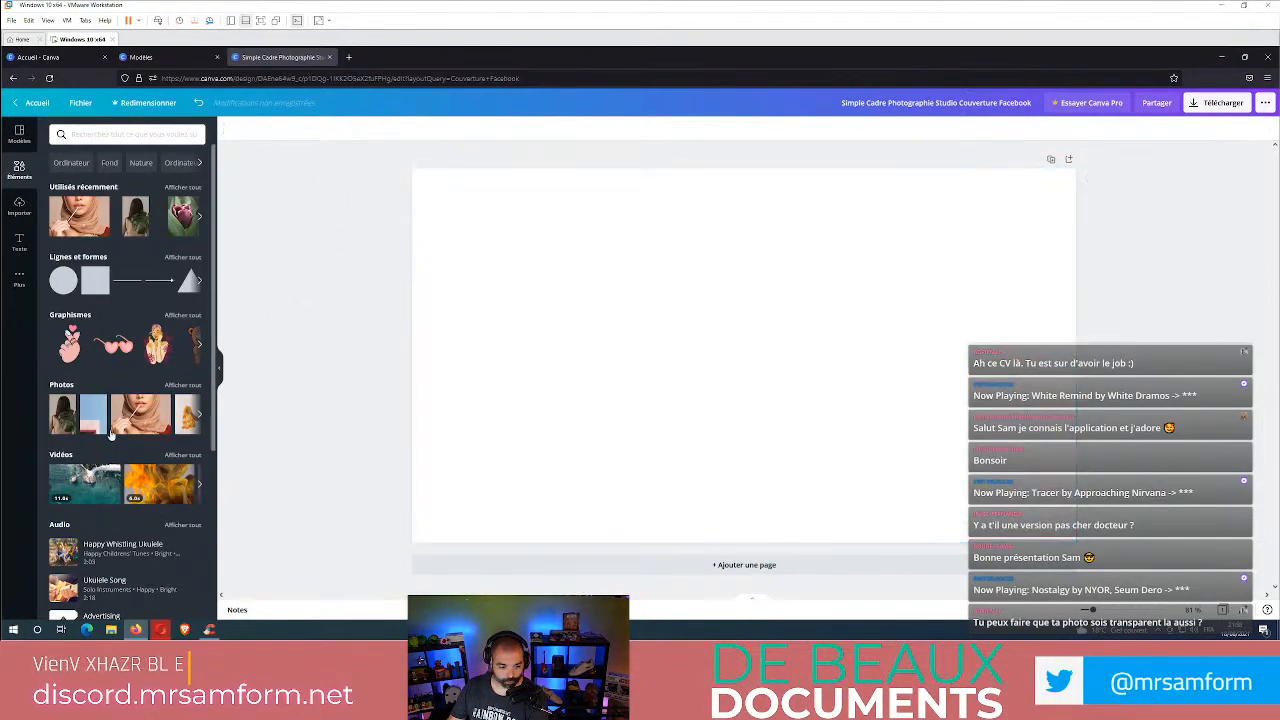
- Add the grid with four equal vertical columns so it fills the whole Facebook cover
{"action": "scroll", "coordinate": [130, 420], "scroll_direction": "down", "scroll_amount": 5}
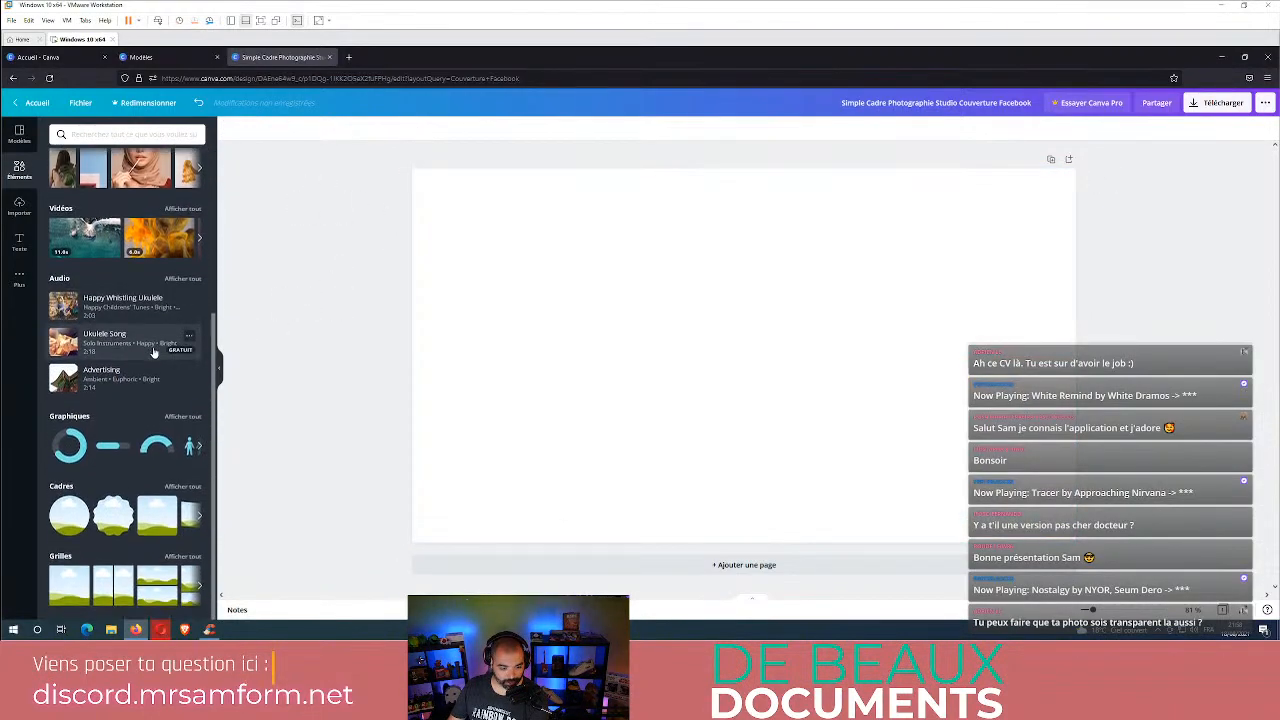
{"action": "left_click", "coordinate": [186, 558]}
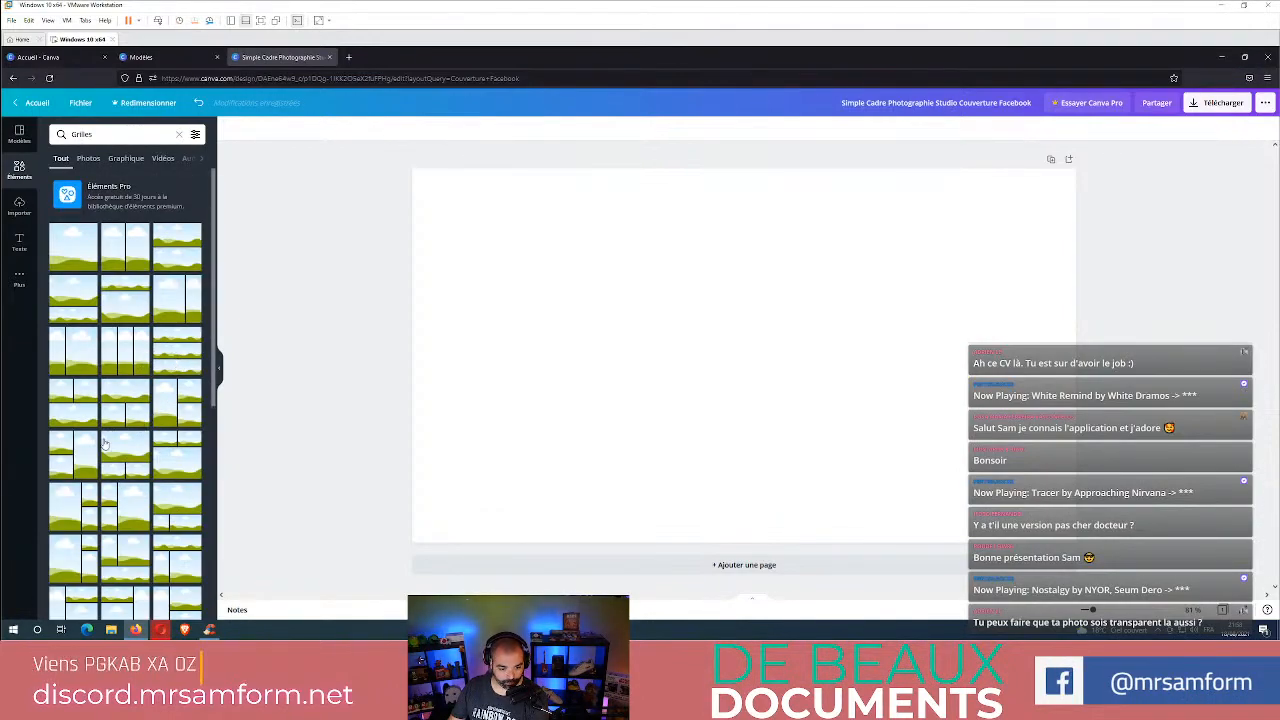
{"action": "scroll", "coordinate": [147, 535], "scroll_direction": "down", "scroll_amount": 3}
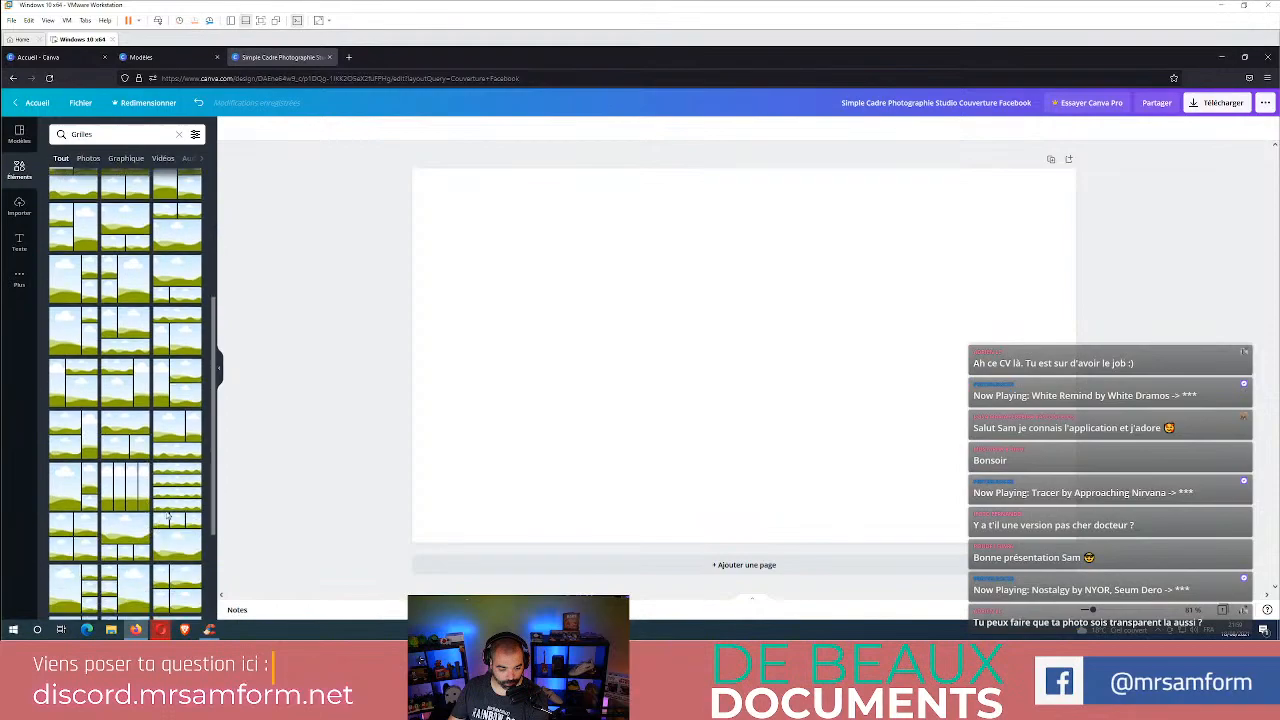
{"action": "left_click_drag", "start_coordinate": [128, 488], "coordinate": [622, 388]}
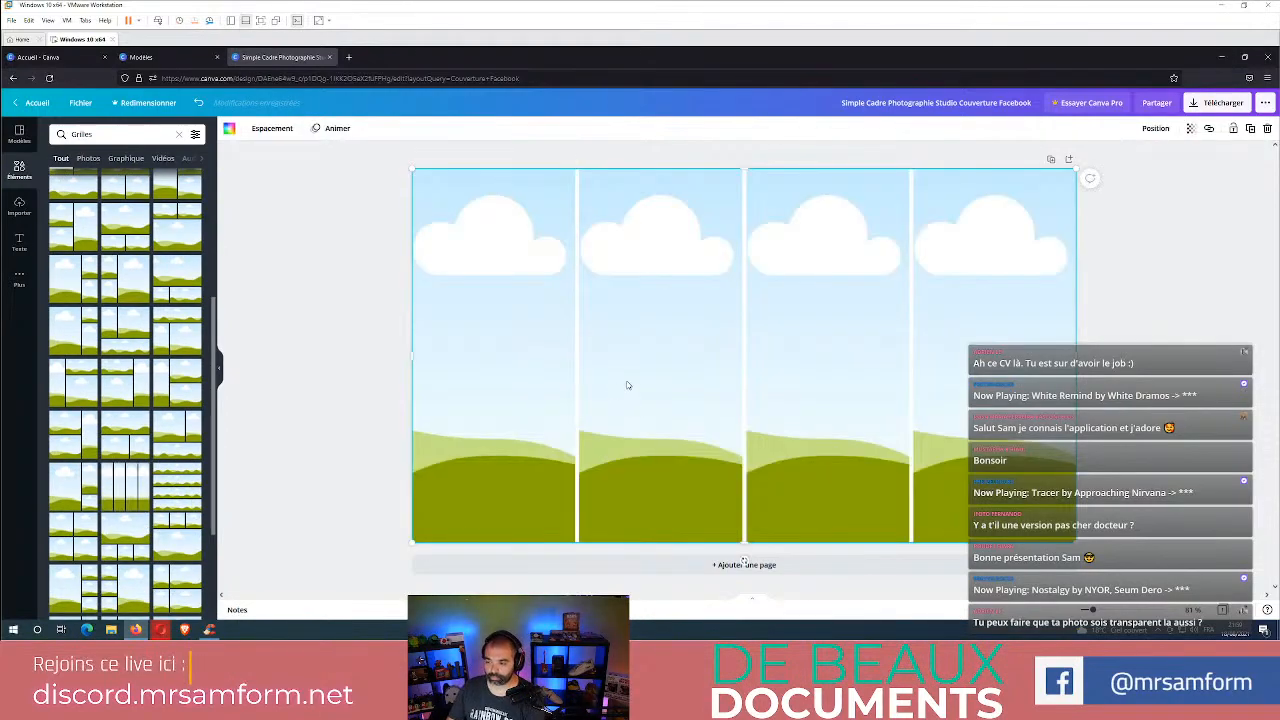
- Search the elements for "ordinateur" and fill the grid's four columns with laptop photos: desk, blank screen, typing hands and code screen
{"action": "left_click", "coordinate": [88, 158]}
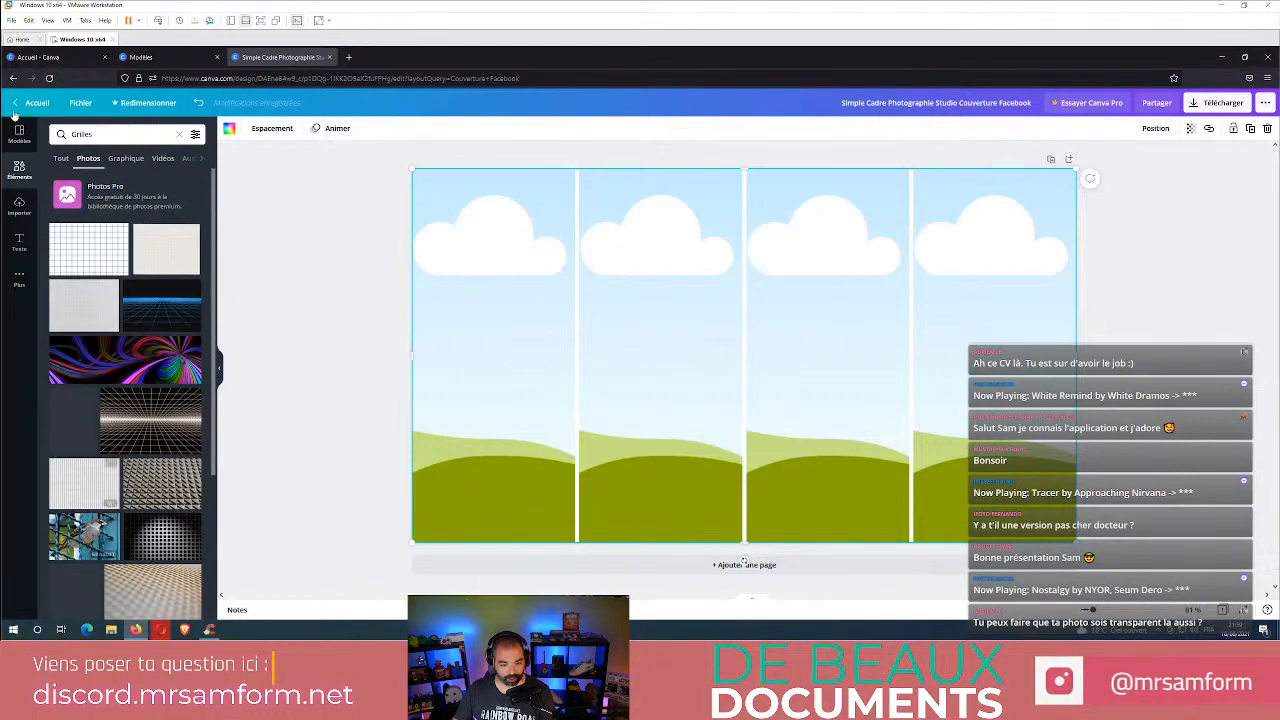
{"action": "left_click", "coordinate": [110, 134]}
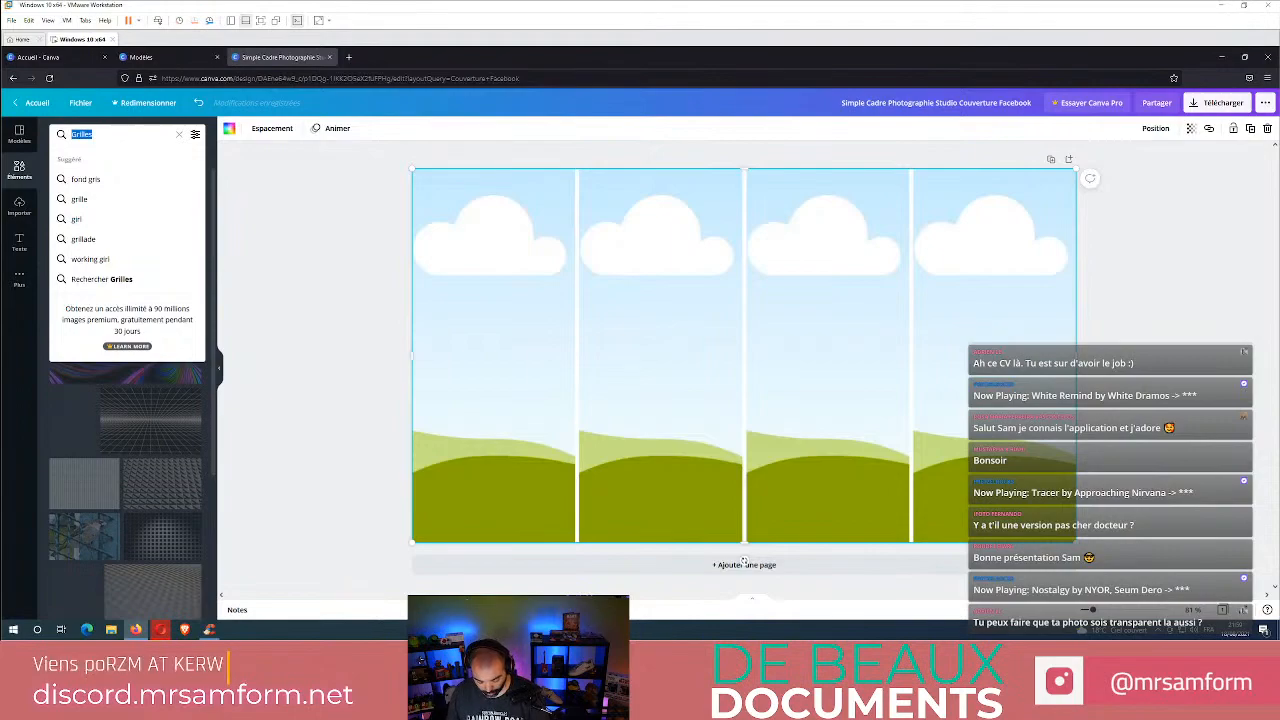
{"action": "type", "text": "ordinateur"}
{"action": "key", "text": "Return"}
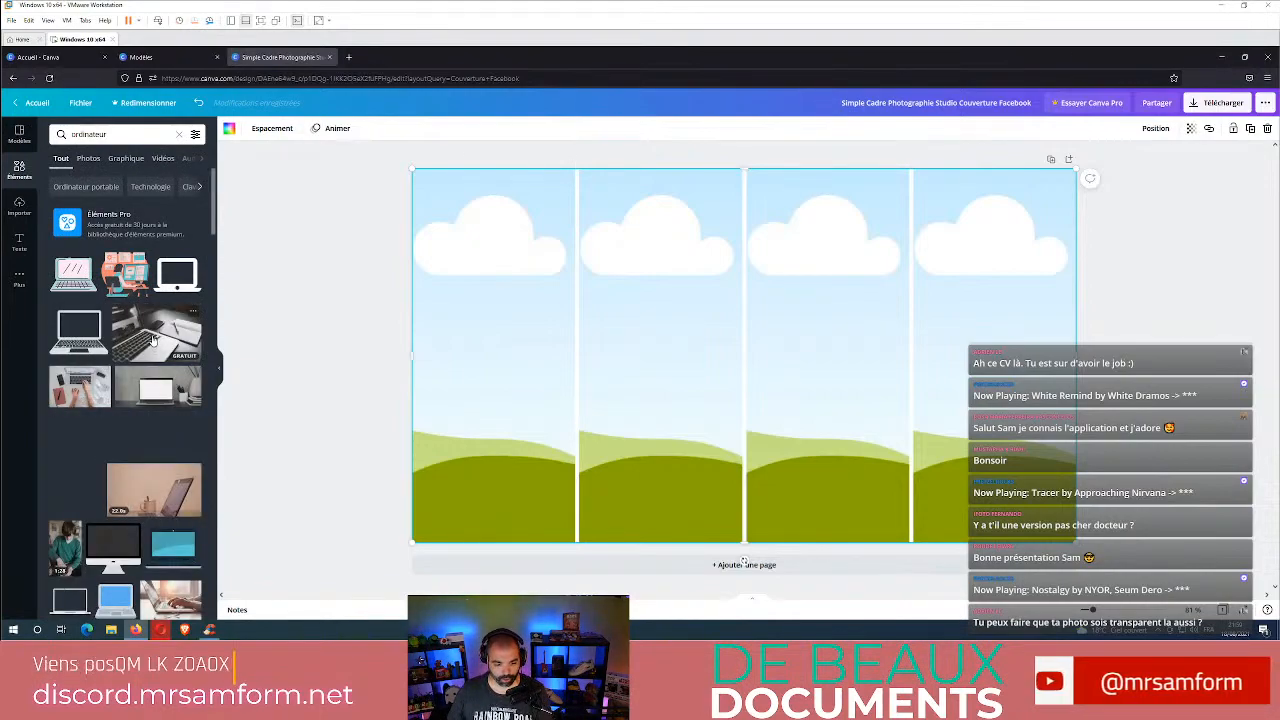
{"action": "left_click", "coordinate": [153, 340]}
{"action": "left_click_drag", "start_coordinate": [140, 387], "coordinate": [656, 403]}
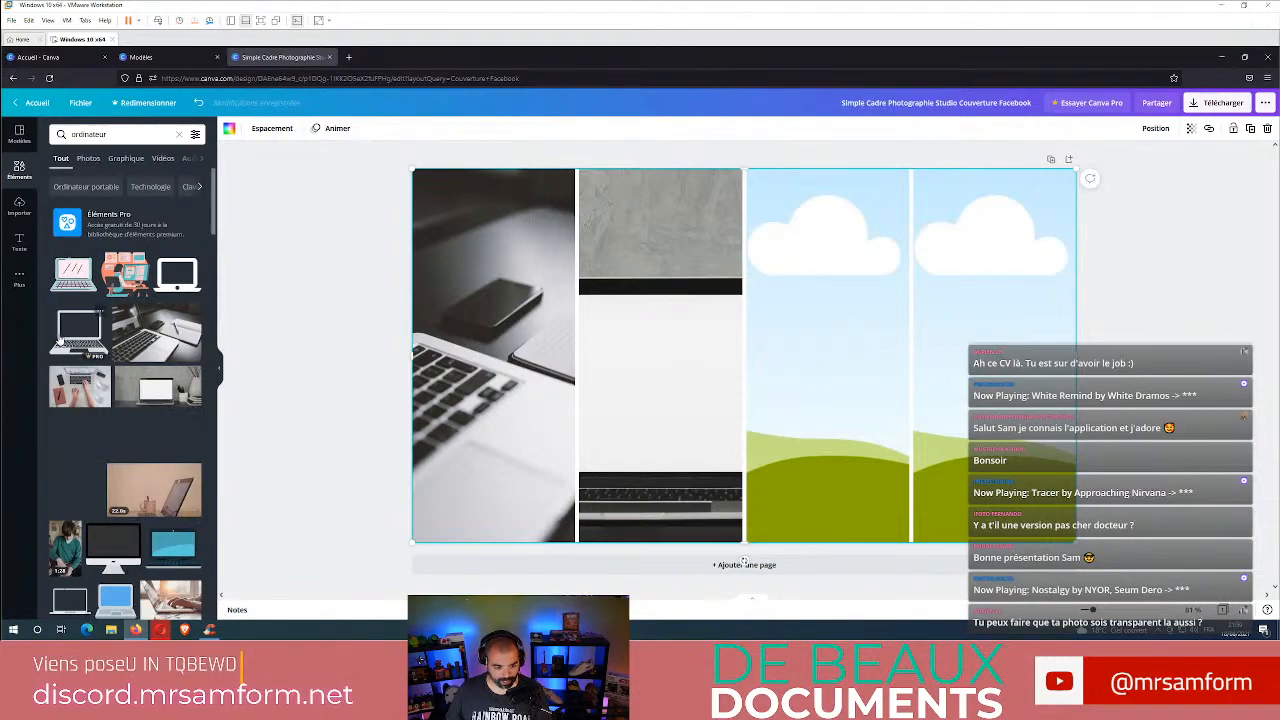
{"action": "left_click", "coordinate": [80, 385]}
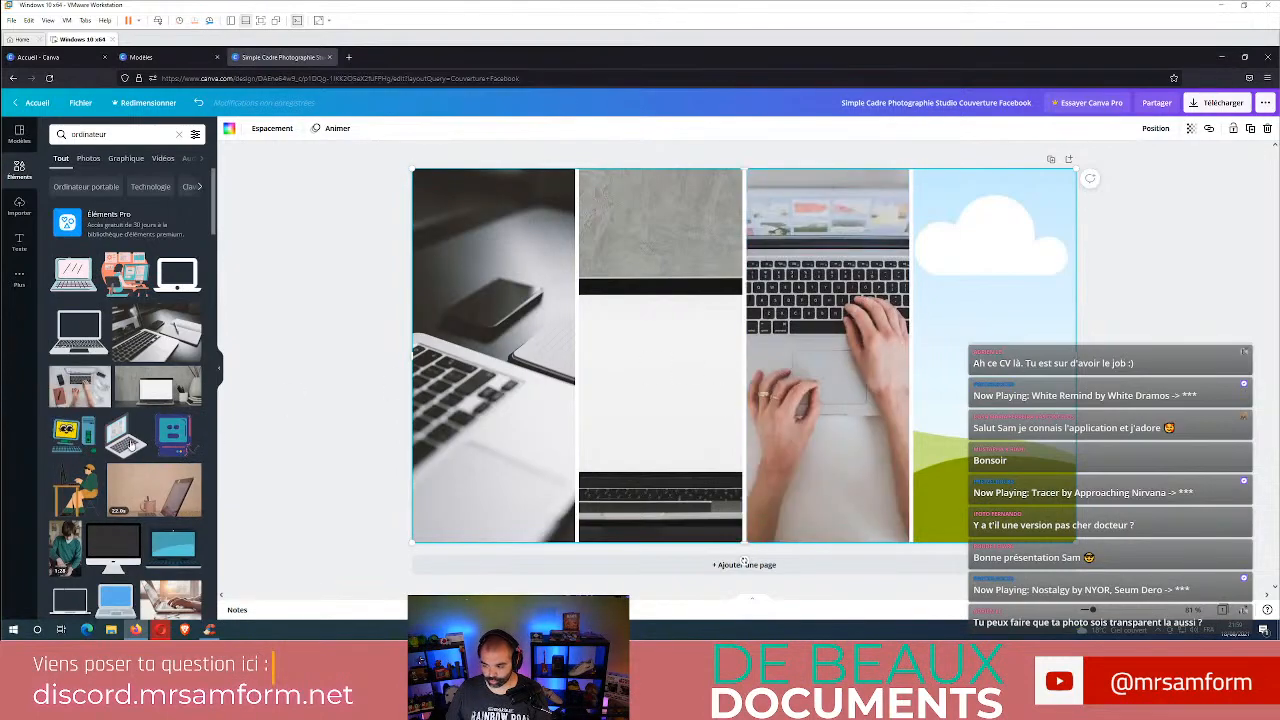
{"action": "scroll", "coordinate": [130, 400], "scroll_direction": "down", "scroll_amount": 3}
{"action": "left_click", "coordinate": [163, 366]}
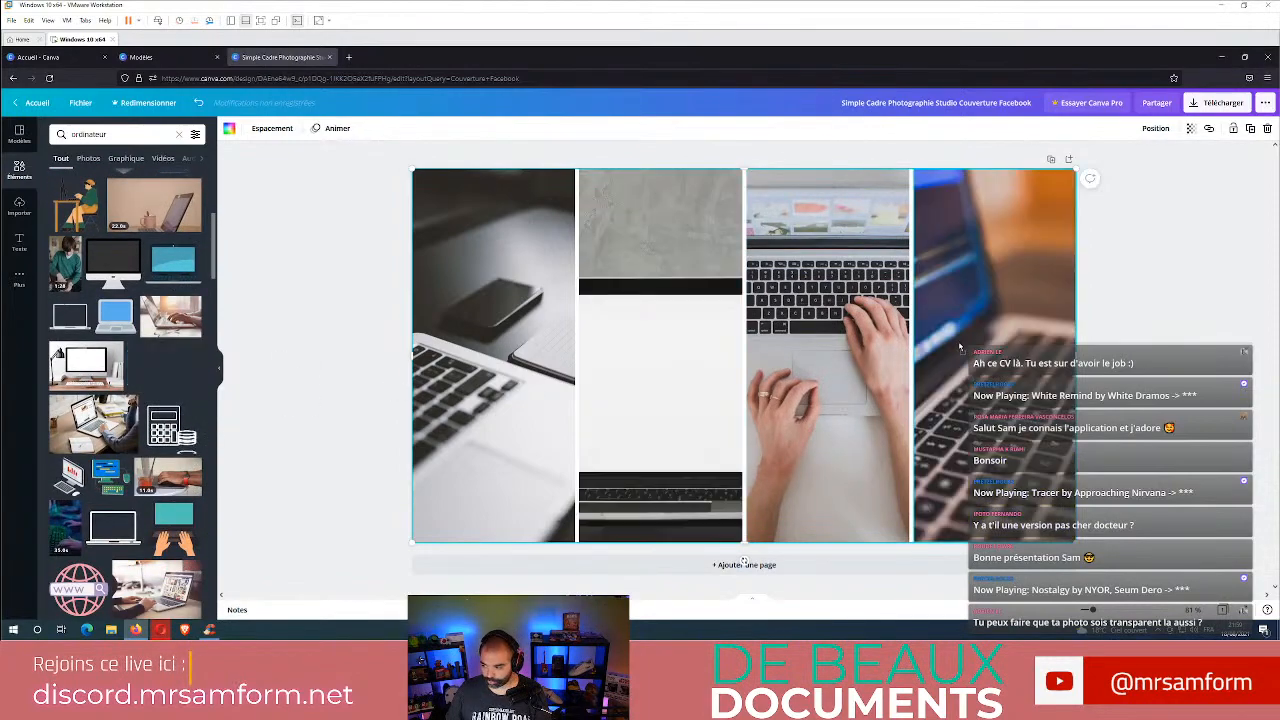
- Reframe the first column's photo on the laptop screen and keyboard, and the second column's on the left half of the blank-screen laptop
{"action": "double_click", "coordinate": [465, 332]}
{"action": "left_click_drag", "start_coordinate": [481, 346], "coordinate": [569, 348]}
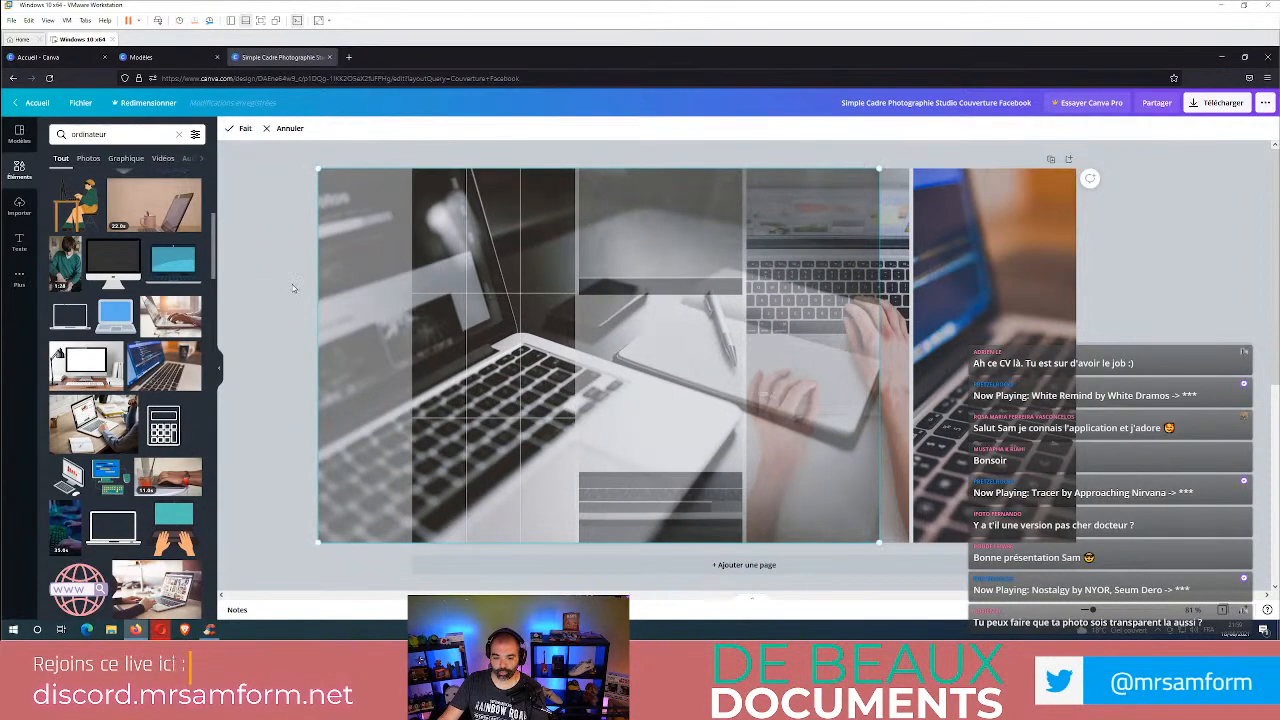
{"action": "left_click", "coordinate": [292, 288]}
{"action": "double_click", "coordinate": [648, 333]}
{"action": "left_click_drag", "start_coordinate": [648, 333], "coordinate": [764, 349]}
{"action": "left_click", "coordinate": [300, 399]}
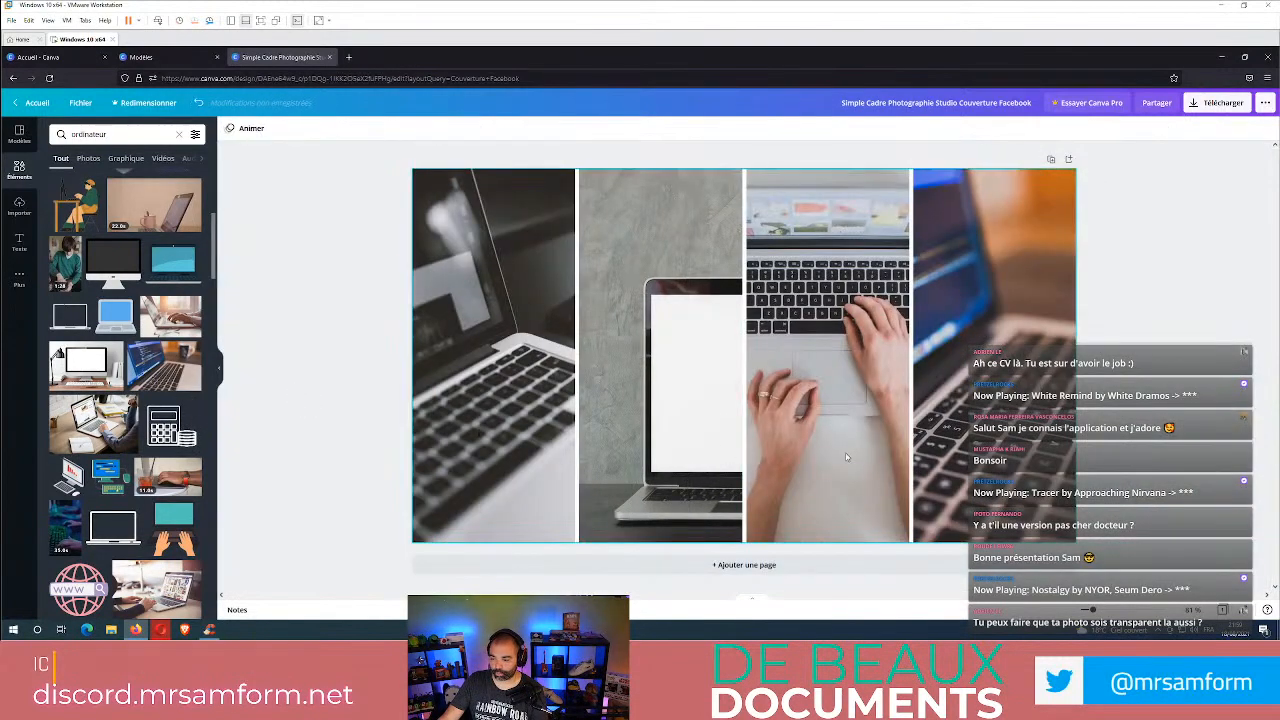
- Reframe the third column's photo on the phone and red notebook, and the fourth column's photo on the lines of code
{"action": "double_click", "coordinate": [908, 362]}
{"action": "left_click_drag", "start_coordinate": [908, 362], "coordinate": [958, 371]}
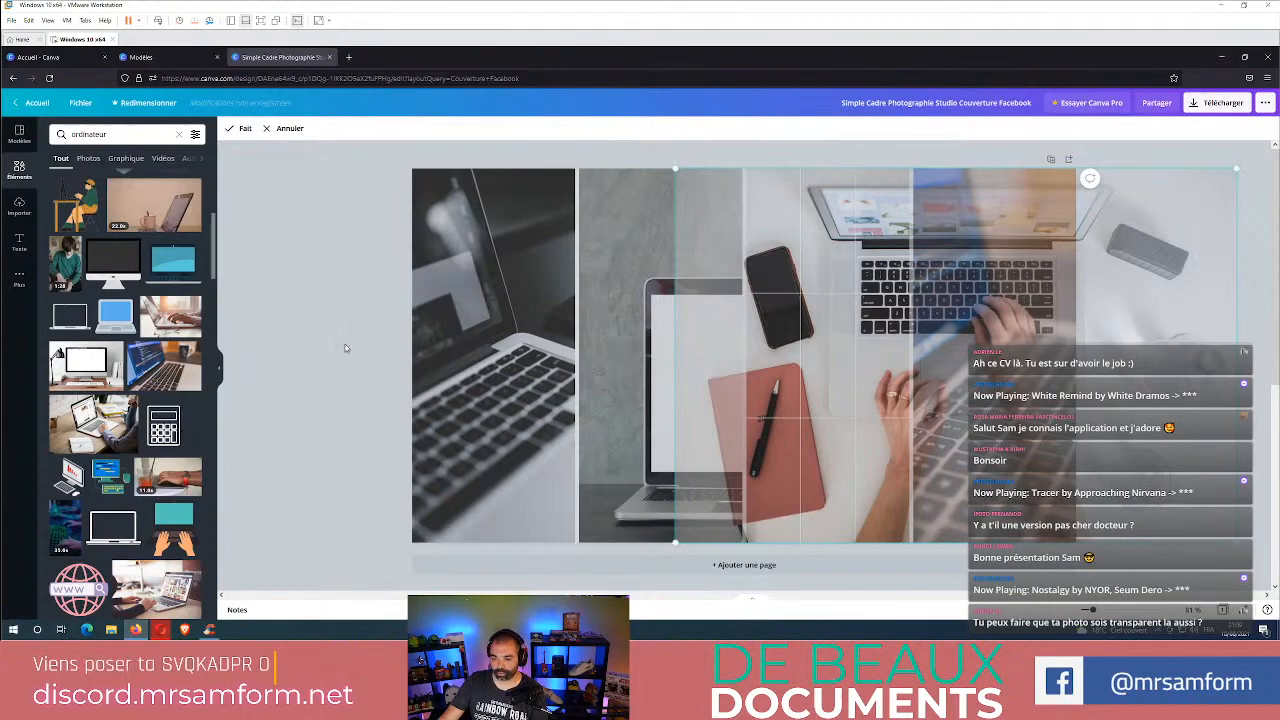
{"action": "left_click", "coordinate": [346, 349]}
{"action": "double_click", "coordinate": [956, 370]}
{"action": "left_click_drag", "start_coordinate": [946, 377], "coordinate": [1130, 381]}
{"action": "left_click", "coordinate": [388, 320]}
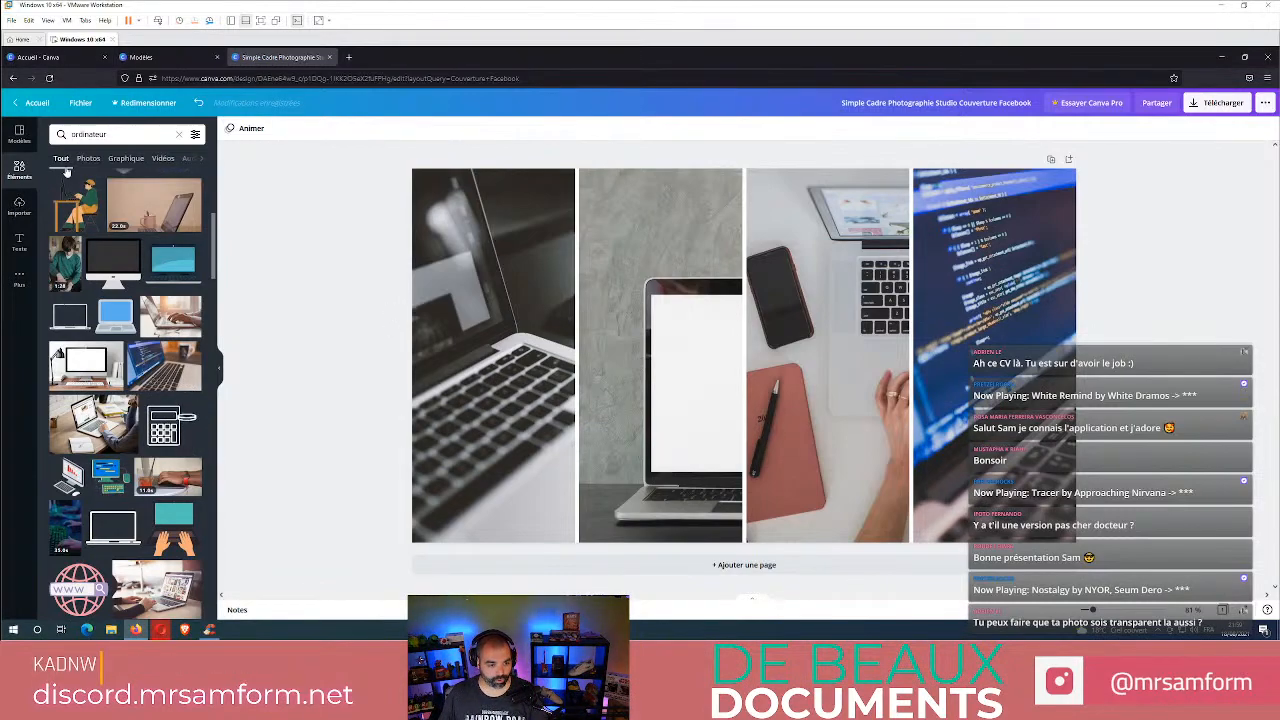
- Search the elements for "logo" and place the Instagram logo on the grid's fourth column, below its middle
{"action": "left_click", "coordinate": [90, 134]}
{"action": "type", "text": "logo"}
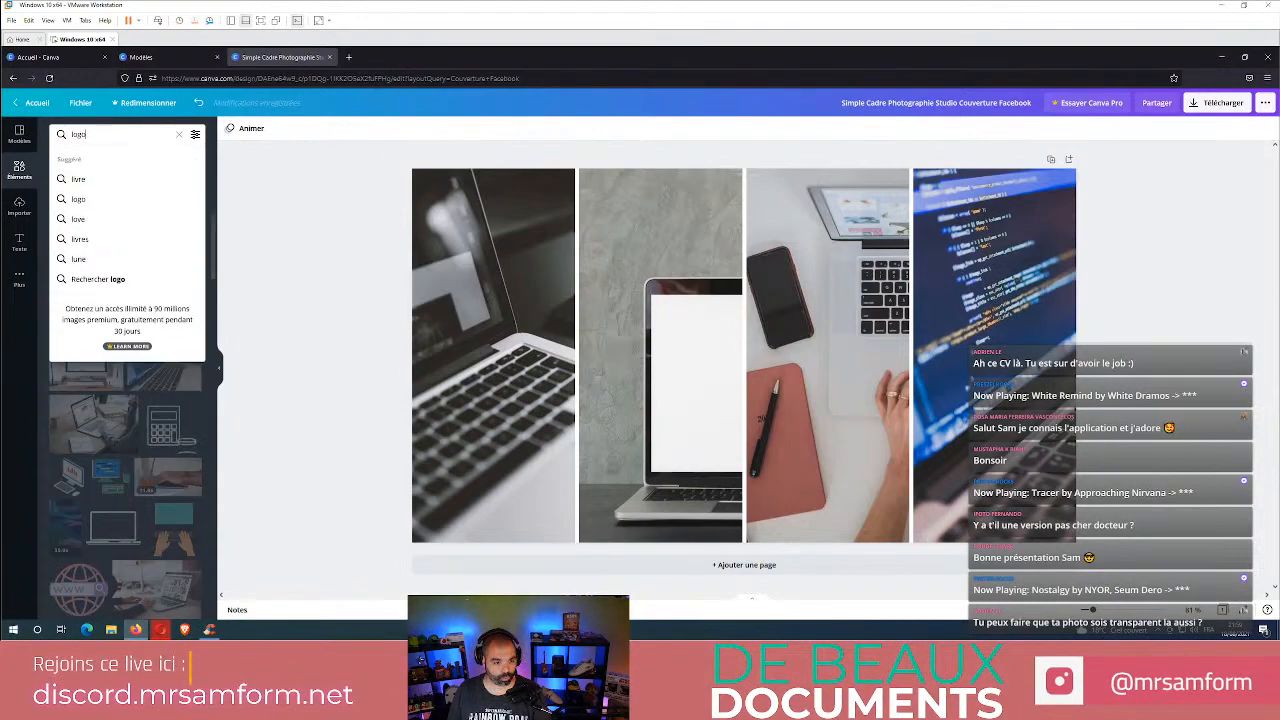
{"action": "key", "text": "Return"}
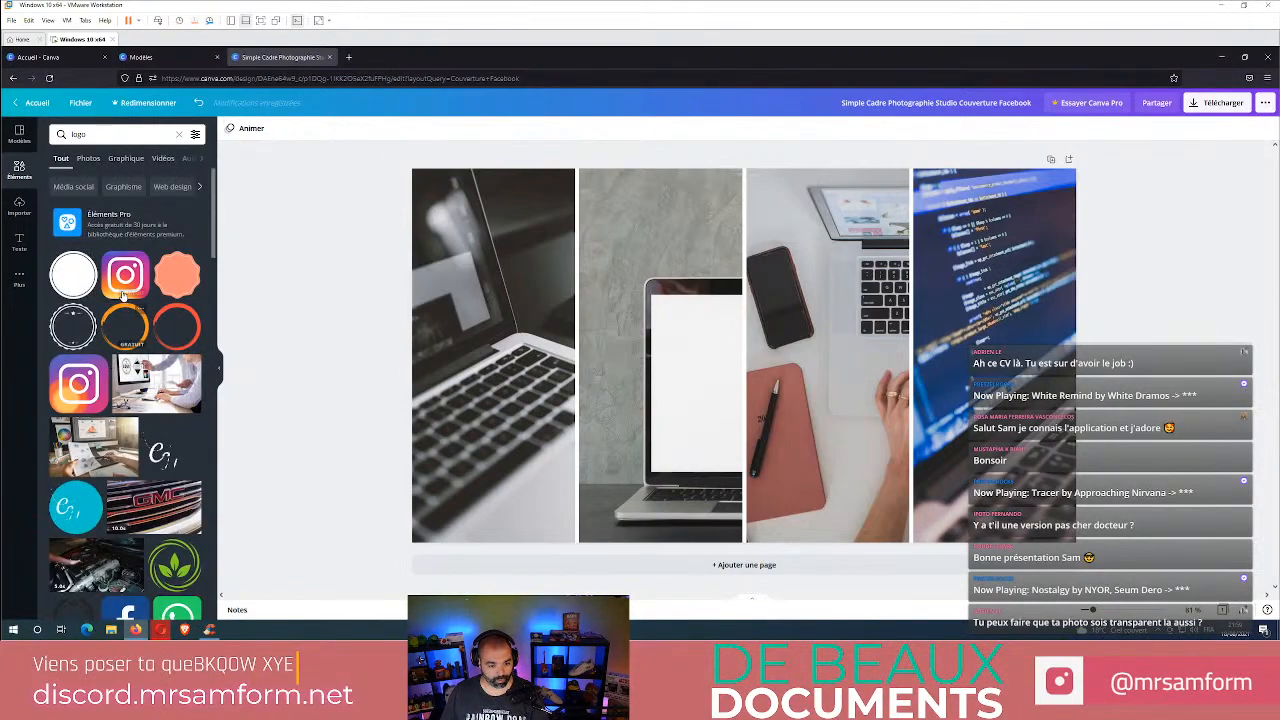
{"action": "left_click", "coordinate": [125, 275]}
{"action": "left_click_drag", "start_coordinate": [819, 430], "coordinate": [988, 391]}
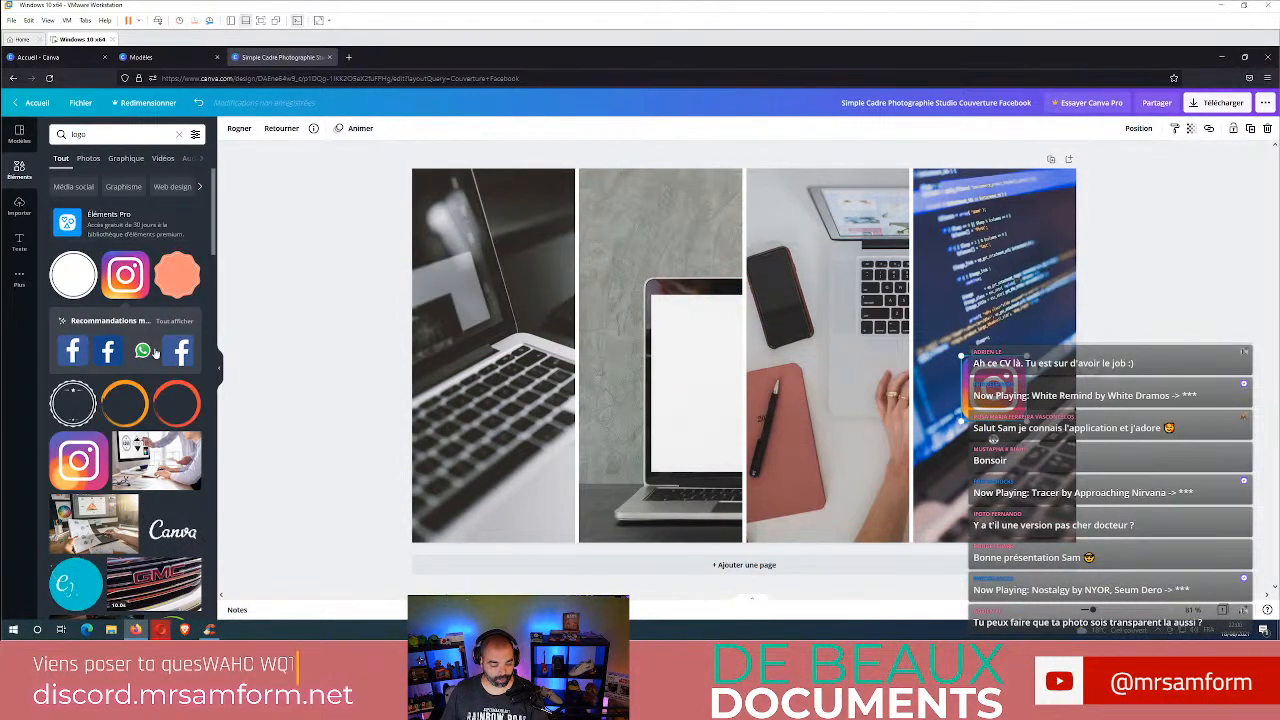
- Add the Facebook logo, resize it to match the Instagram logo, and align it directly above it in the fourth column
{"action": "left_click", "coordinate": [108, 350]}
{"action": "left_click_drag", "start_coordinate": [760, 367], "coordinate": [1052, 269]}
{"action": "left_click_drag", "start_coordinate": [1114, 187], "coordinate": [1030, 266]}
{"action": "left_click", "coordinate": [1095, 245]}
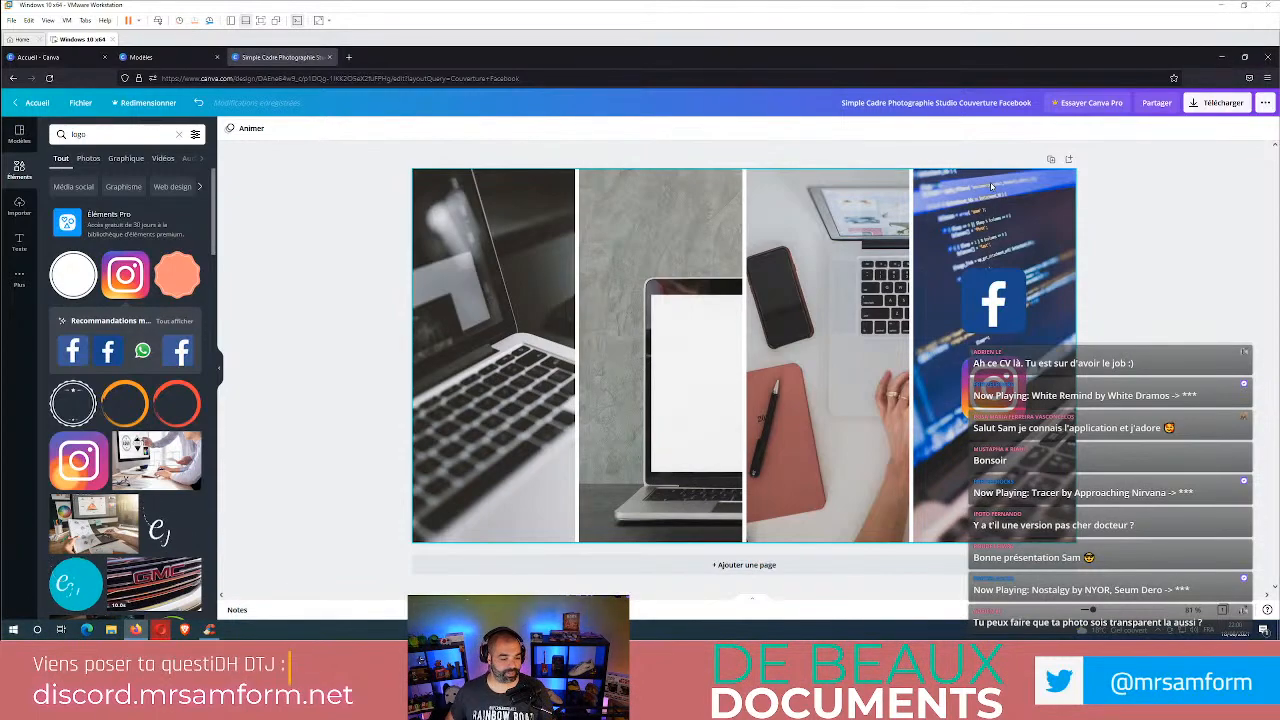
- Make the laptop photo grid semi-transparent so the Facebook and Instagram logos stand out against it
{"action": "double_click", "coordinate": [612, 372]}
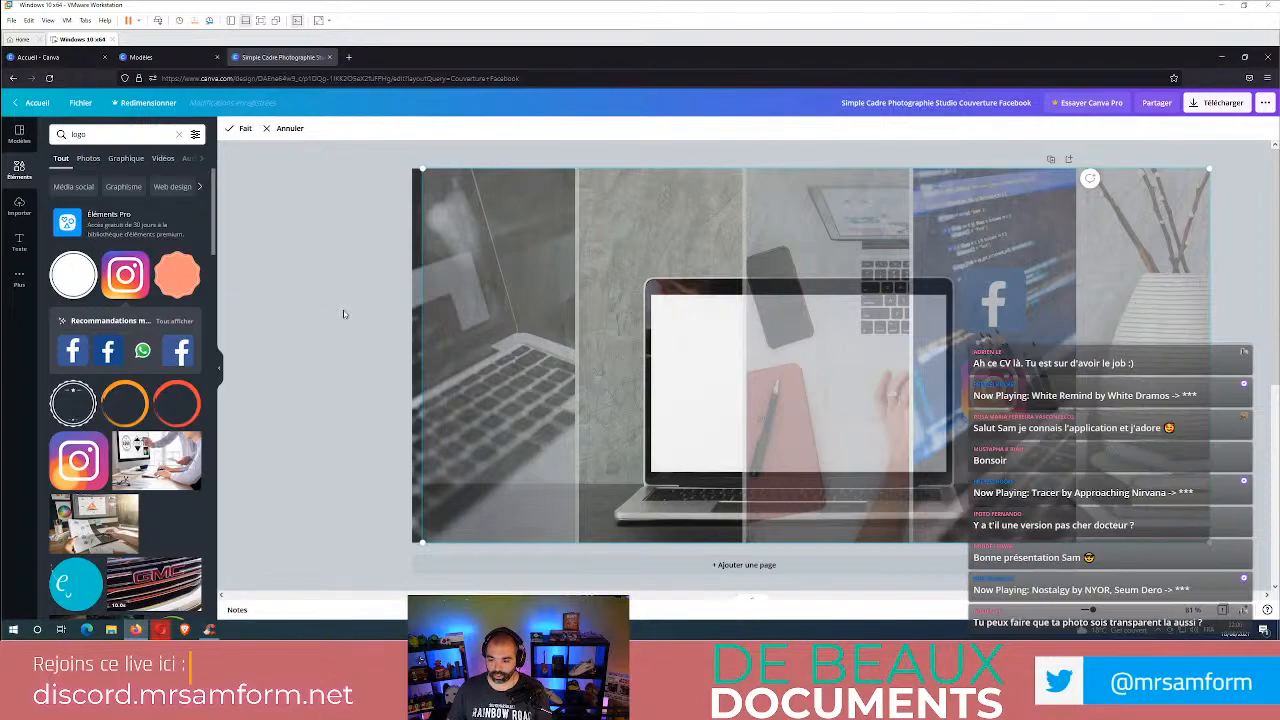
{"action": "left_click", "coordinate": [343, 310]}
{"action": "left_click", "coordinate": [614, 328]}
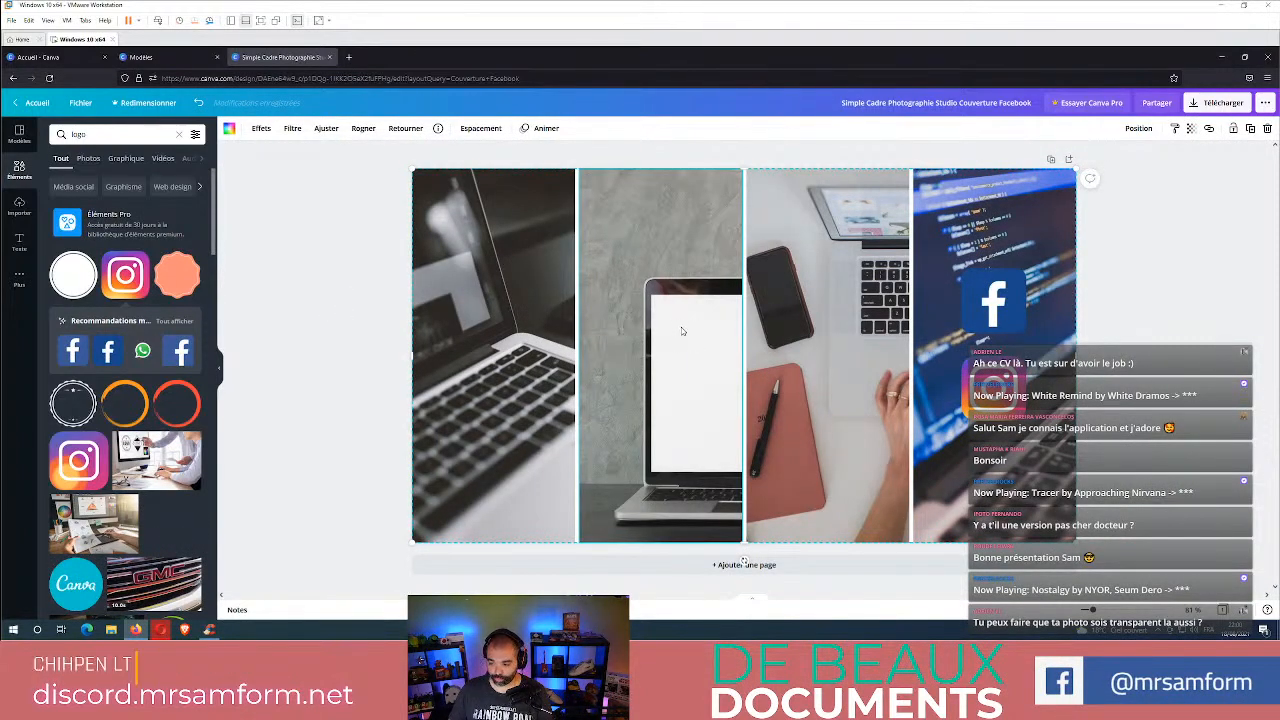
{"action": "left_click", "coordinate": [1192, 131]}
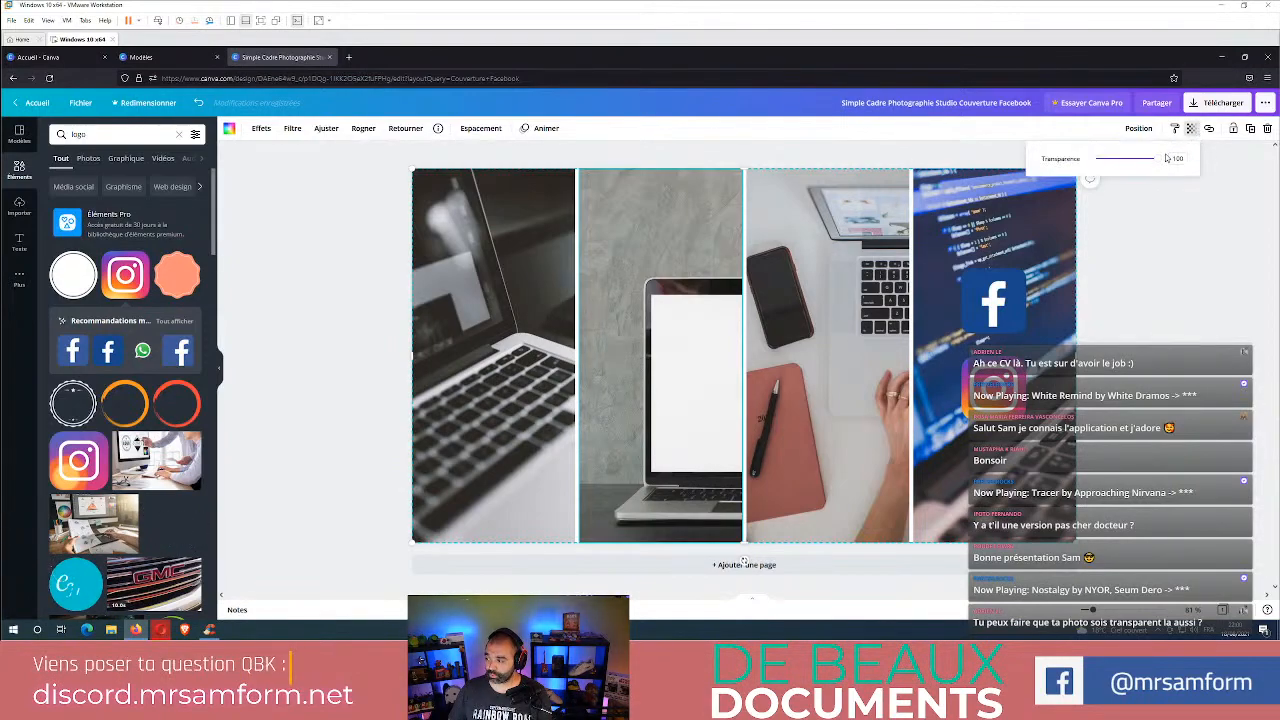
{"action": "left_click_drag", "start_coordinate": [1157, 163], "coordinate": [1123, 161]}
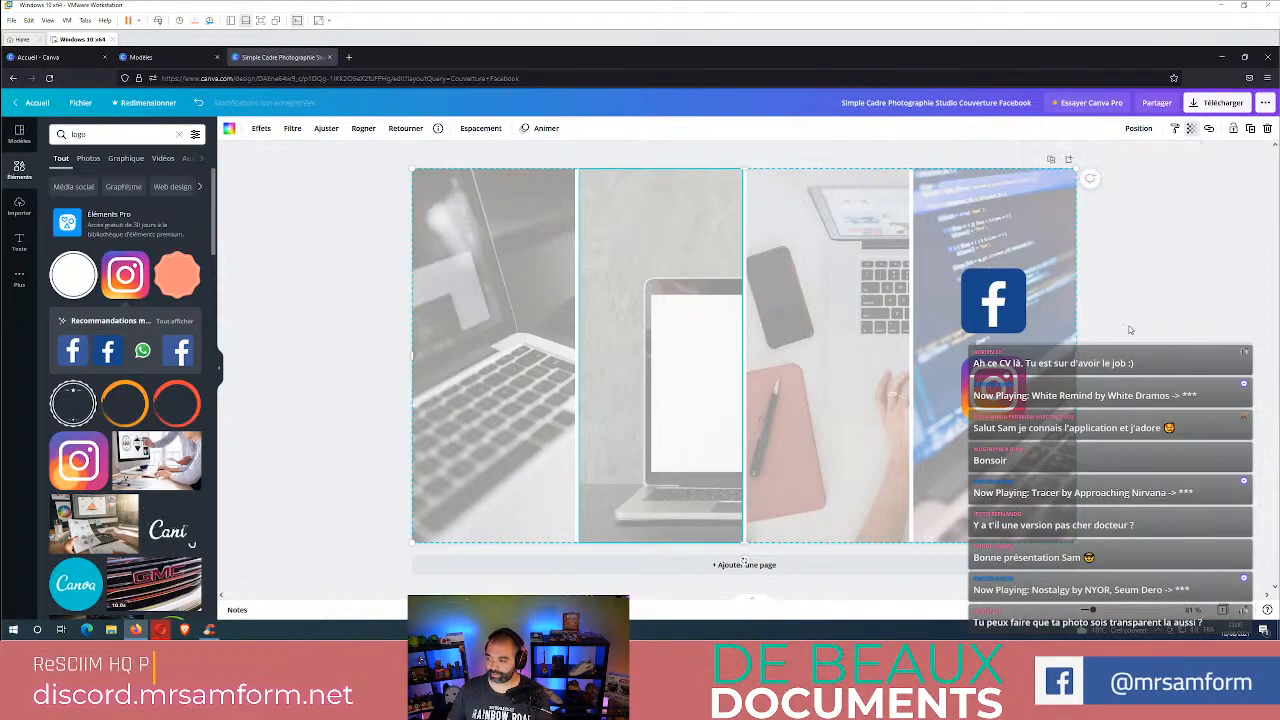
{"action": "left_click", "coordinate": [1146, 446]}
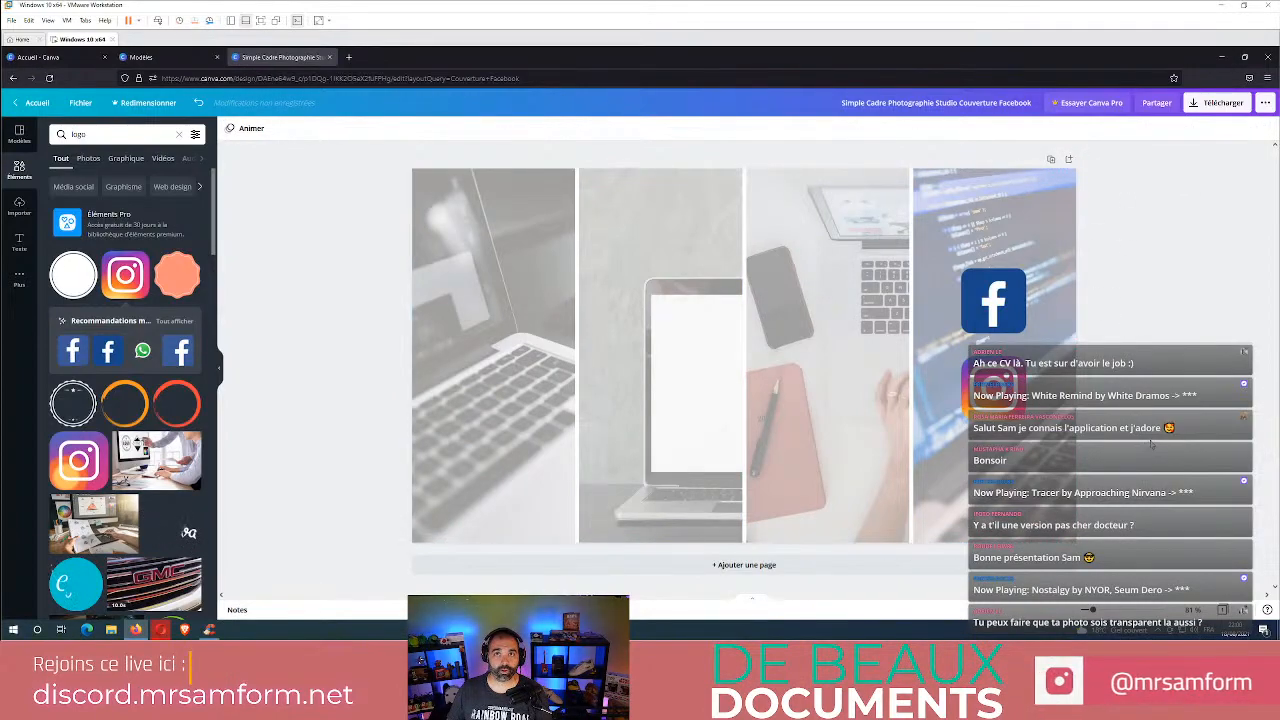